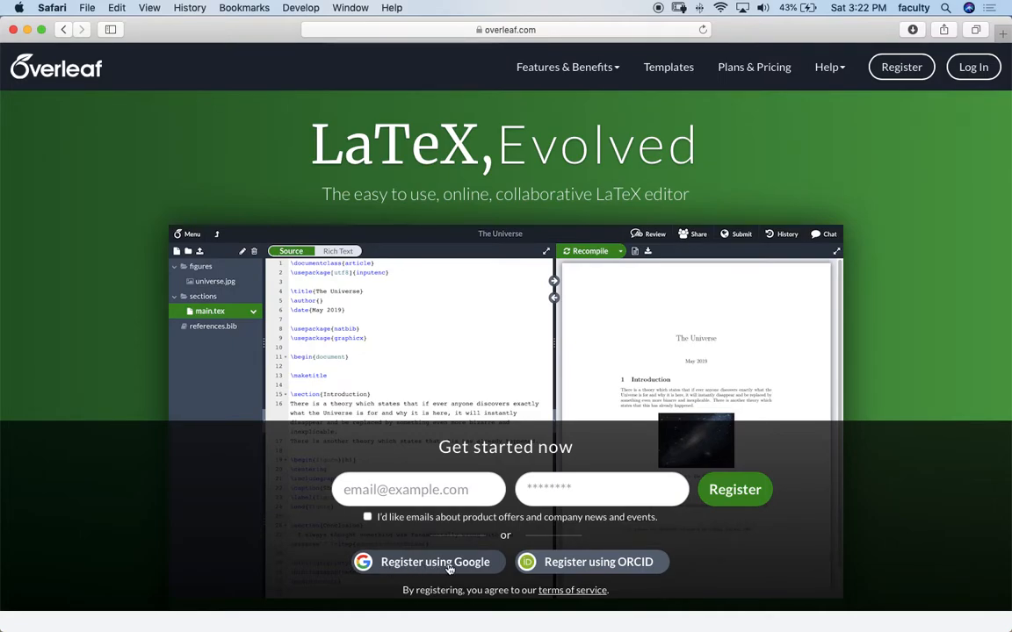
Log in to Overleaf through Google using the first account listed
{"action": "left_click", "coordinate": [973, 70]}
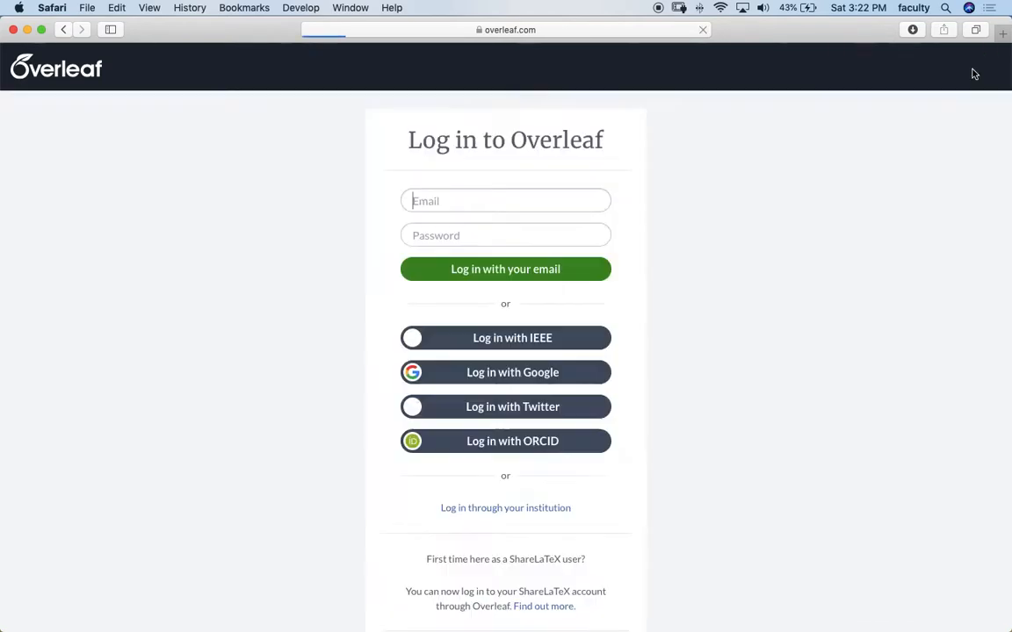
{"action": "left_click", "coordinate": [496, 376]}
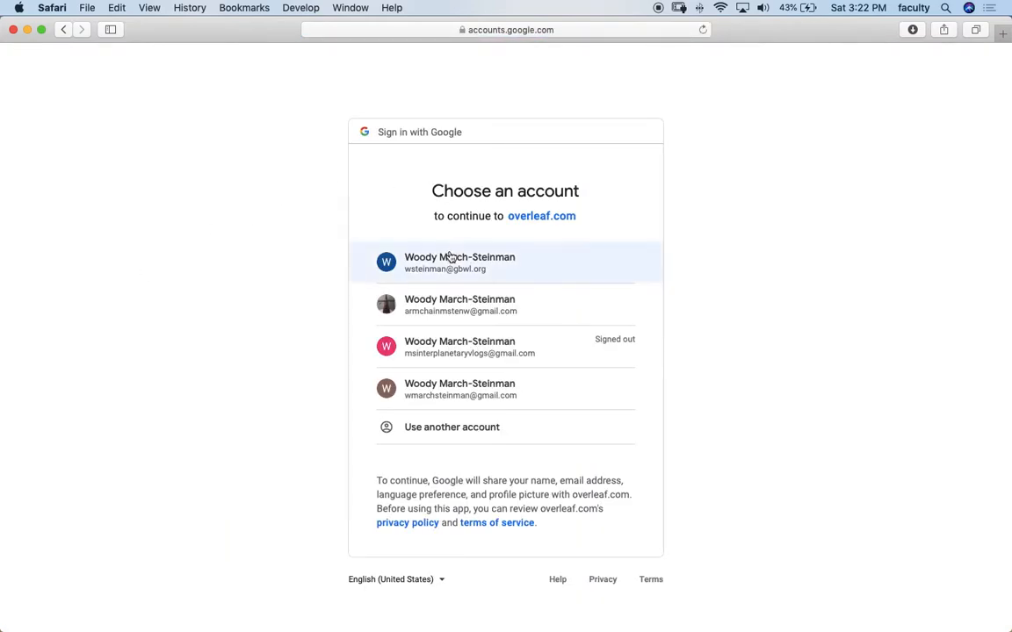
{"action": "left_click", "coordinate": [451, 259]}
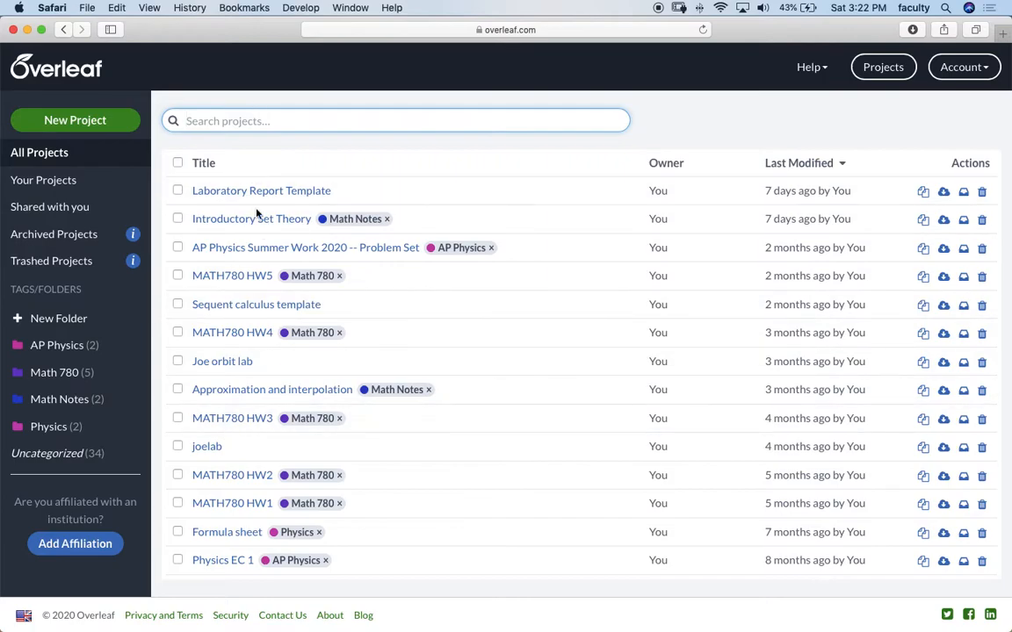
Open the existing project "AP Physics Summer Work 2020 -- Problem Set"
{"action": "left_click", "coordinate": [119, 130]}
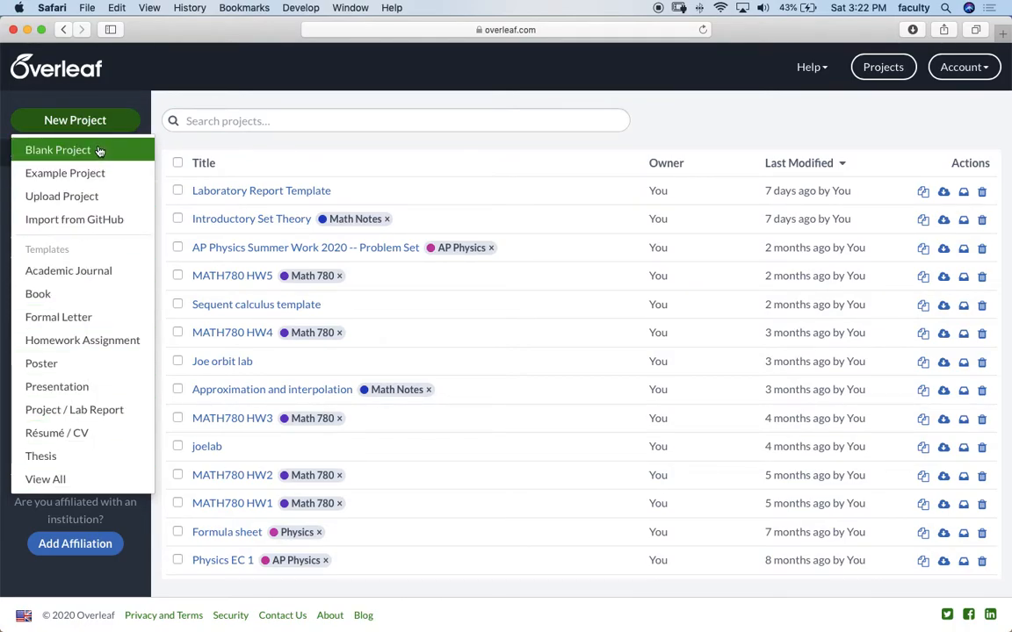
{"action": "left_click", "coordinate": [269, 121]}
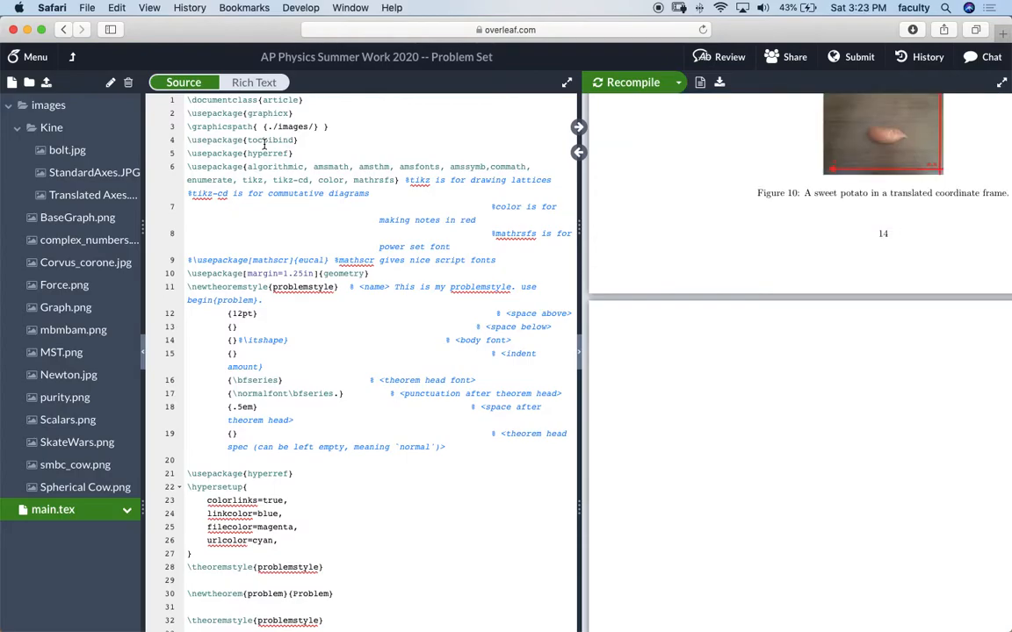
{"action": "left_click_drag", "start_coordinate": [264, 144], "coordinate": [319, 380]}
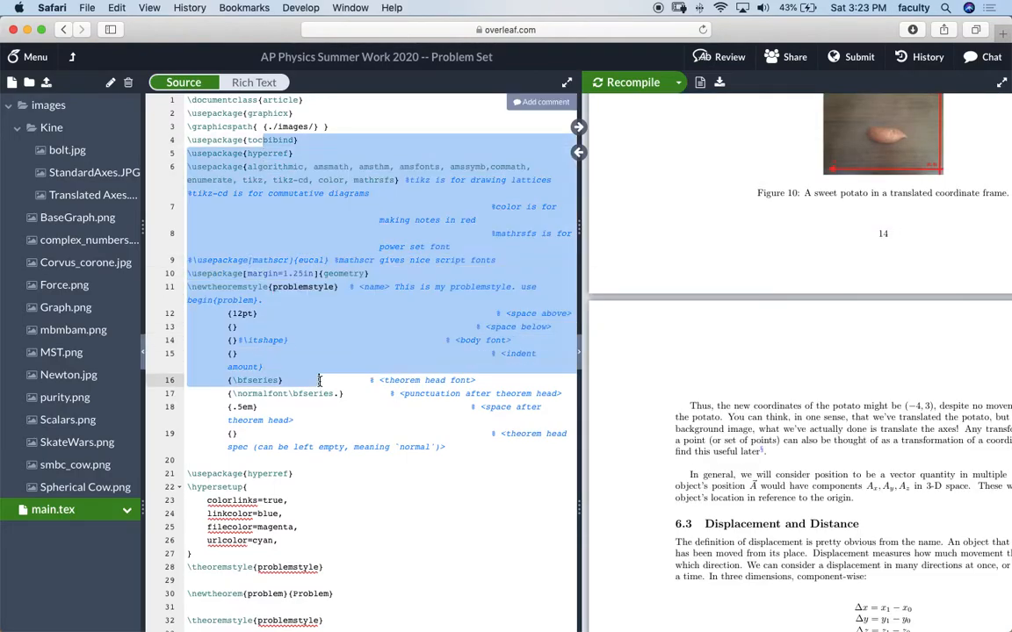
{"action": "left_click", "coordinate": [319, 380]}
Look through the compiled problem set from its contents page to the comic just before the "Units, Scientific Notation, and Conversions" section
{"action": "scroll", "coordinate": [734, 209], "scroll_direction": "up", "scroll_amount": 20}
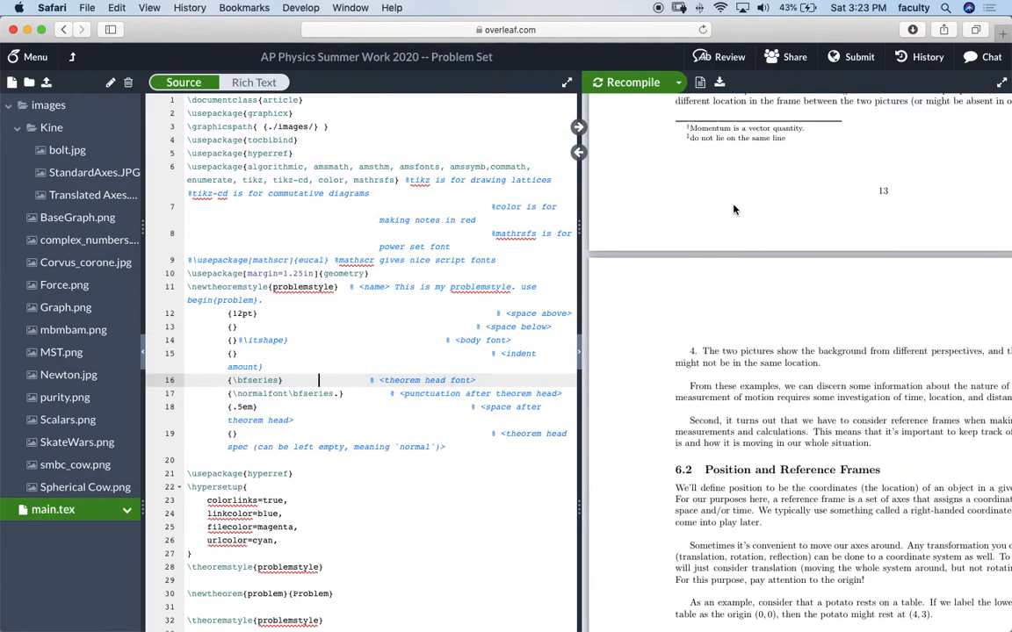
{"action": "scroll", "coordinate": [734, 209], "scroll_direction": "down", "scroll_amount": 10}
{"action": "scroll", "coordinate": [735, 209], "scroll_direction": "down", "scroll_amount": 5}
{"action": "scroll", "coordinate": [734, 209], "scroll_direction": "up", "scroll_amount": 10}
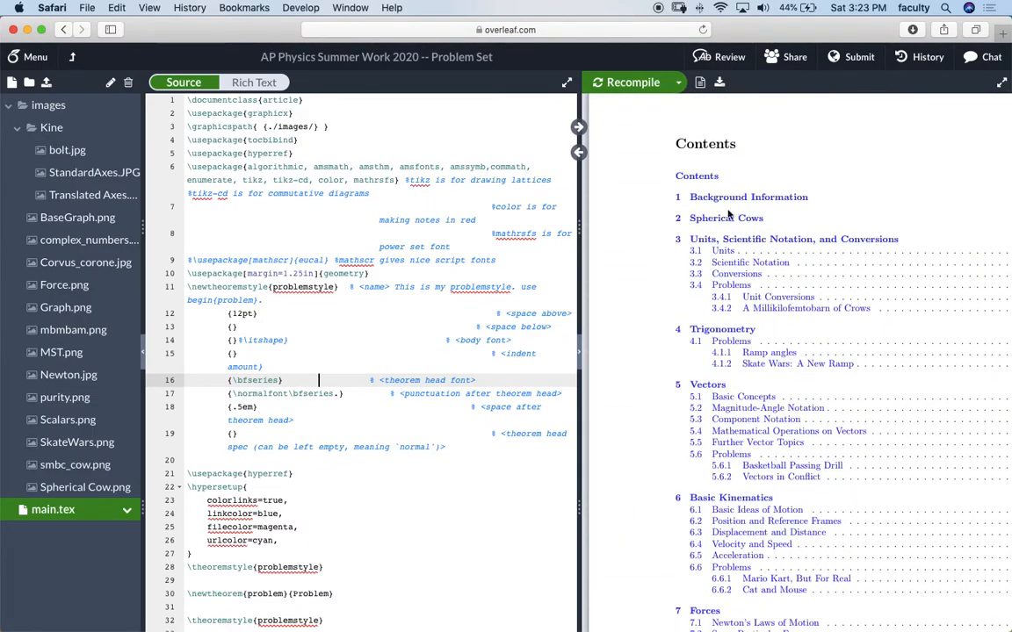
{"action": "scroll", "coordinate": [510, 328], "scroll_direction": "down", "scroll_amount": 6}
{"action": "scroll", "coordinate": [510, 328], "scroll_direction": "down", "scroll_amount": 2}
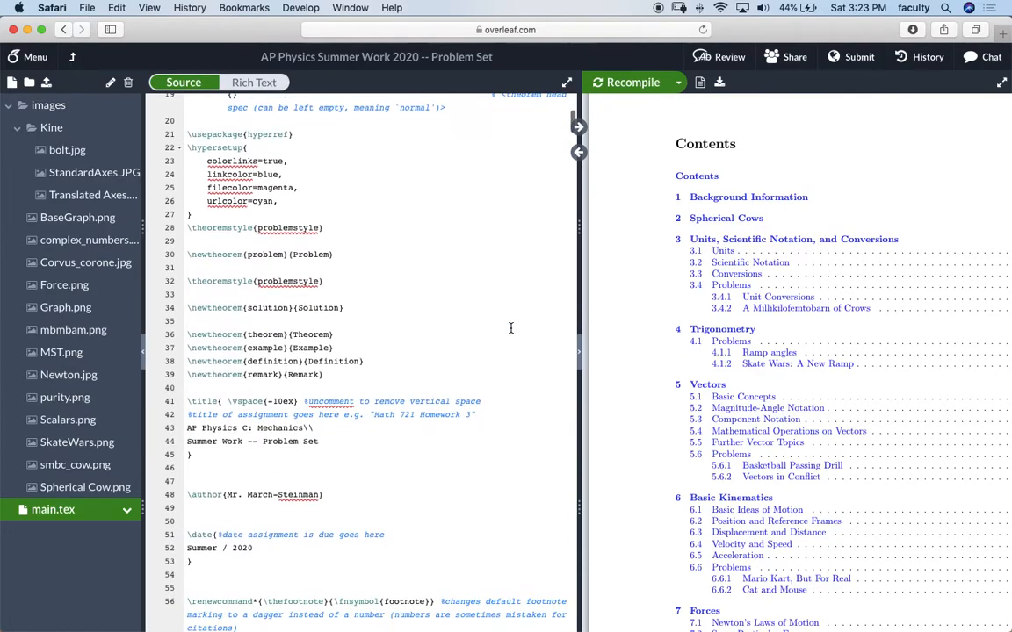
{"action": "scroll", "coordinate": [665, 341], "scroll_direction": "down", "scroll_amount": 1}
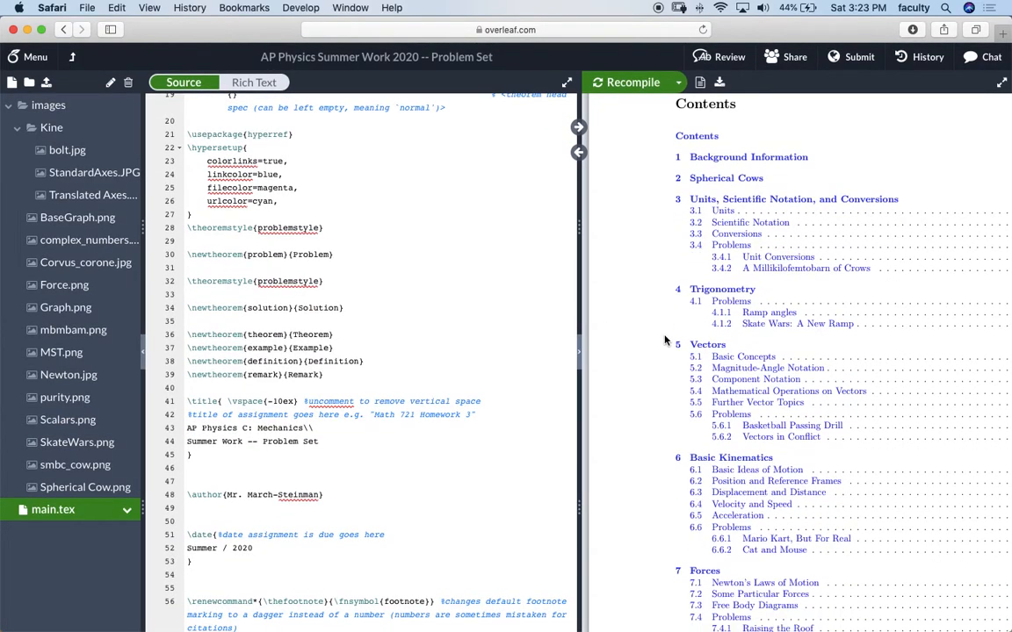
{"action": "scroll", "coordinate": [665, 341], "scroll_direction": "down", "scroll_amount": 2}
{"action": "scroll", "coordinate": [665, 341], "scroll_direction": "down", "scroll_amount": 10}
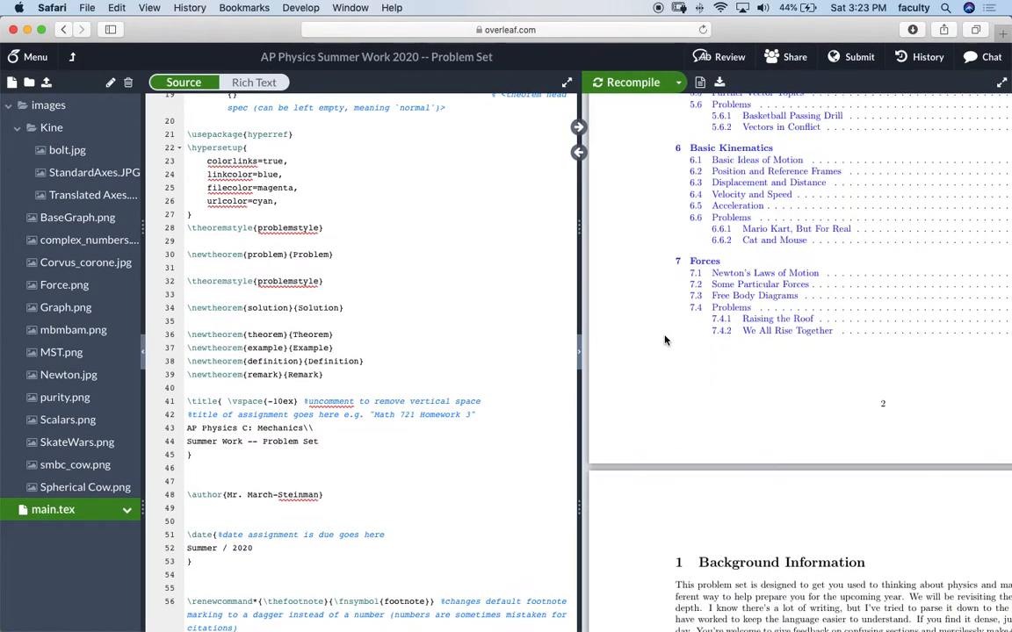
{"action": "scroll", "coordinate": [665, 341], "scroll_direction": "down", "scroll_amount": 2}
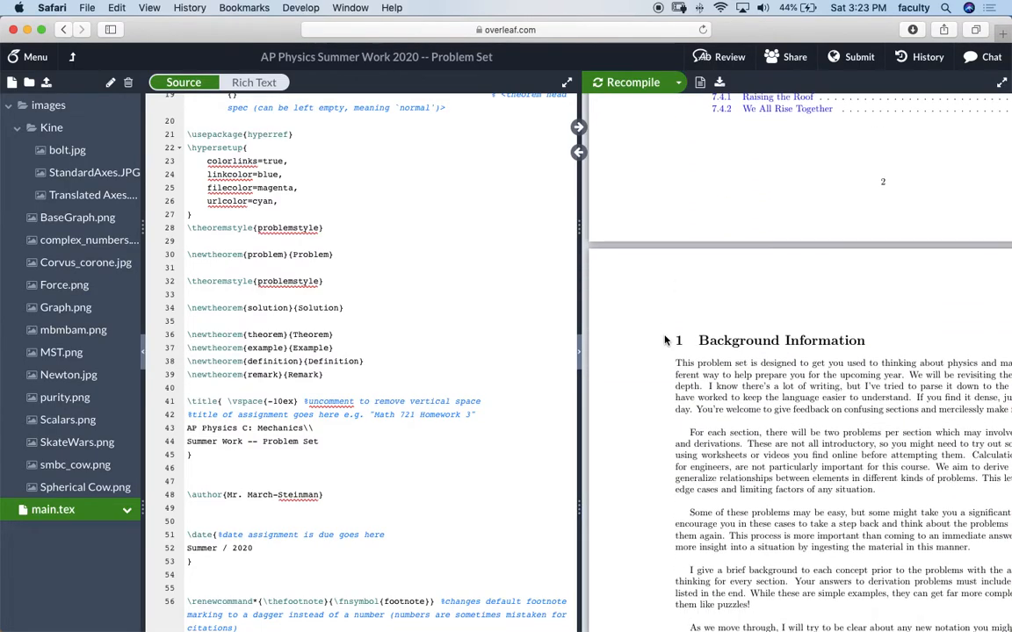
{"action": "scroll", "coordinate": [665, 341], "scroll_direction": "down", "scroll_amount": 4}
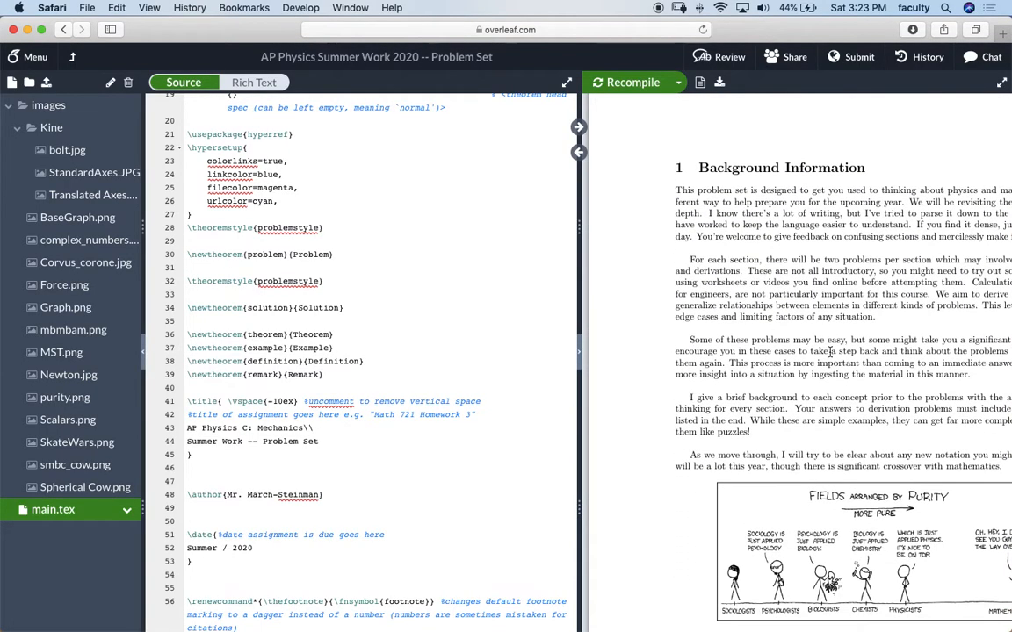
{"action": "scroll", "coordinate": [802, 332], "scroll_direction": "down", "scroll_amount": 5}
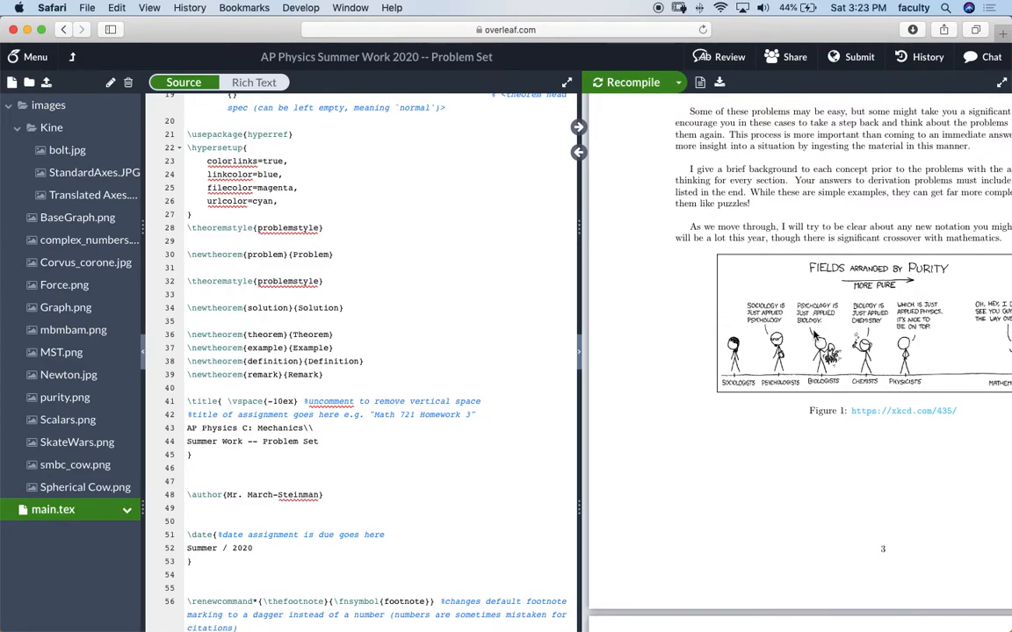
{"action": "scroll", "coordinate": [815, 335], "scroll_direction": "down", "scroll_amount": 6}
{"action": "scroll", "coordinate": [815, 334], "scroll_direction": "down", "scroll_amount": 7}
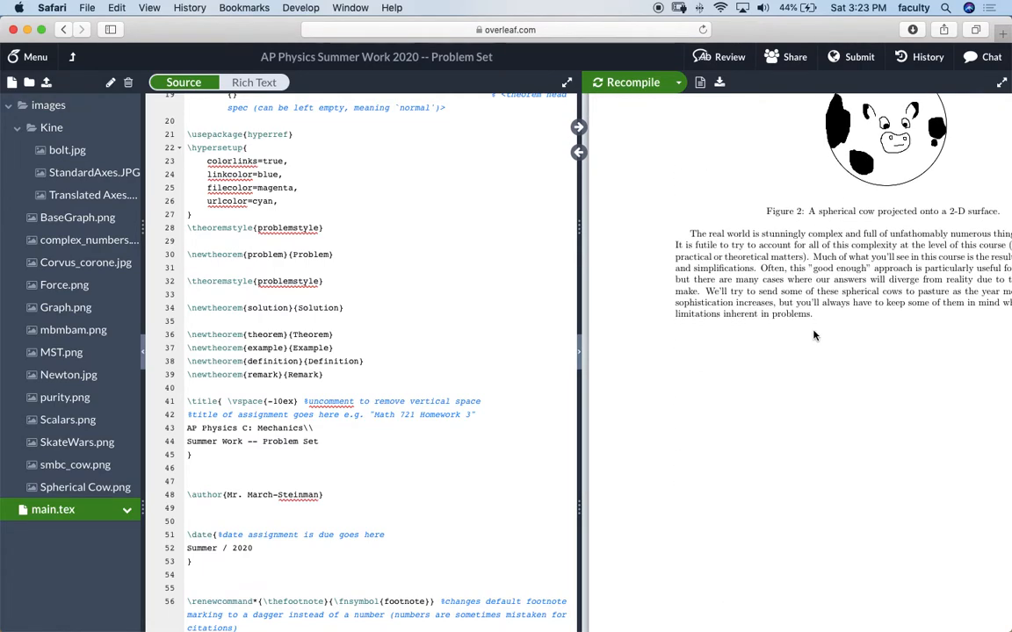
{"action": "scroll", "coordinate": [814, 334], "scroll_direction": "down", "scroll_amount": 2}
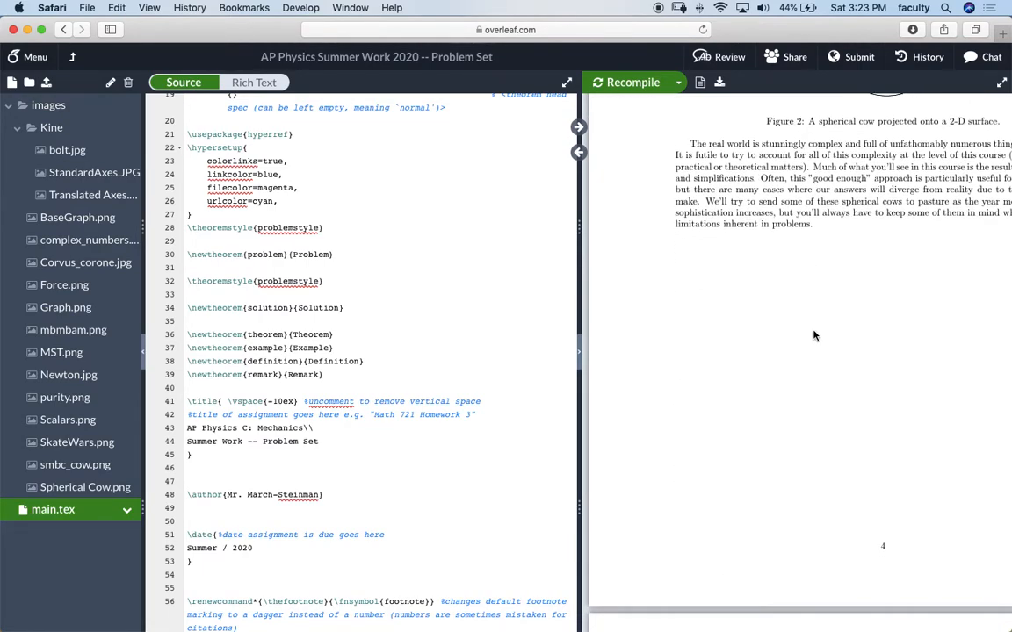
{"action": "scroll", "coordinate": [814, 334], "scroll_direction": "down", "scroll_amount": 7}
{"action": "scroll", "coordinate": [814, 335], "scroll_direction": "down", "scroll_amount": 3}
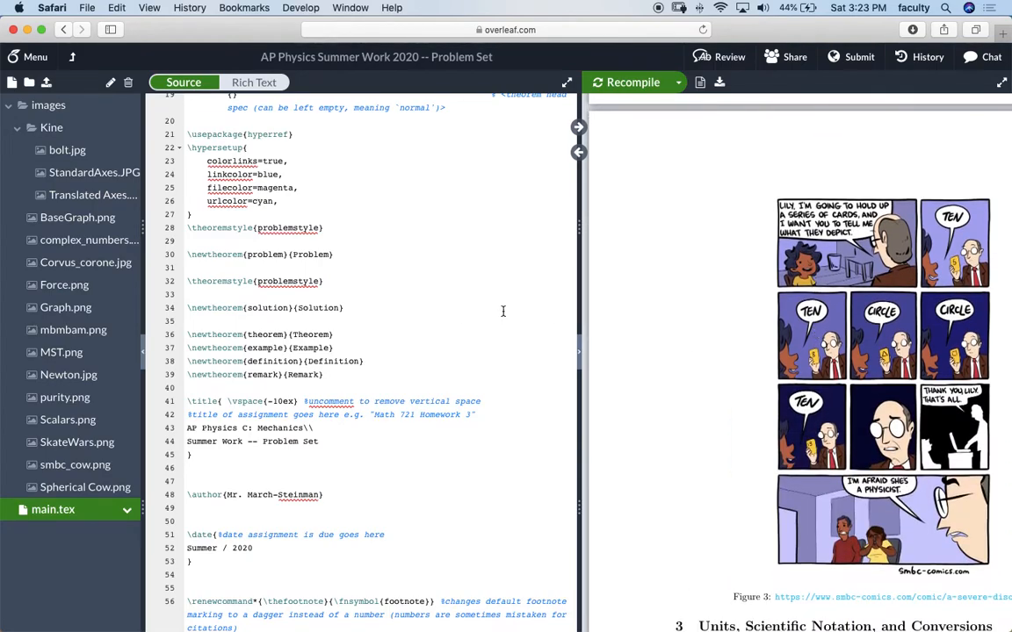
Examine the source preamble in main.tex, from the document class and packages to the title, author and date definitions
{"action": "scroll", "coordinate": [464, 316], "scroll_direction": "down", "scroll_amount": 6}
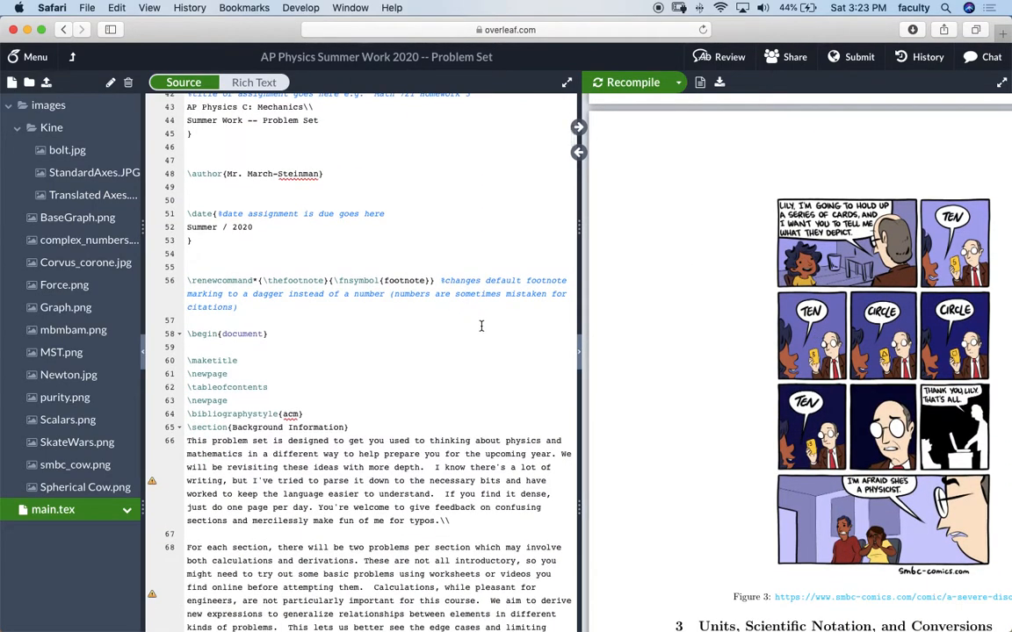
{"action": "scroll", "coordinate": [654, 271], "scroll_direction": "up", "scroll_amount": 3}
{"action": "scroll", "coordinate": [337, 231], "scroll_direction": "up", "scroll_amount": 7}
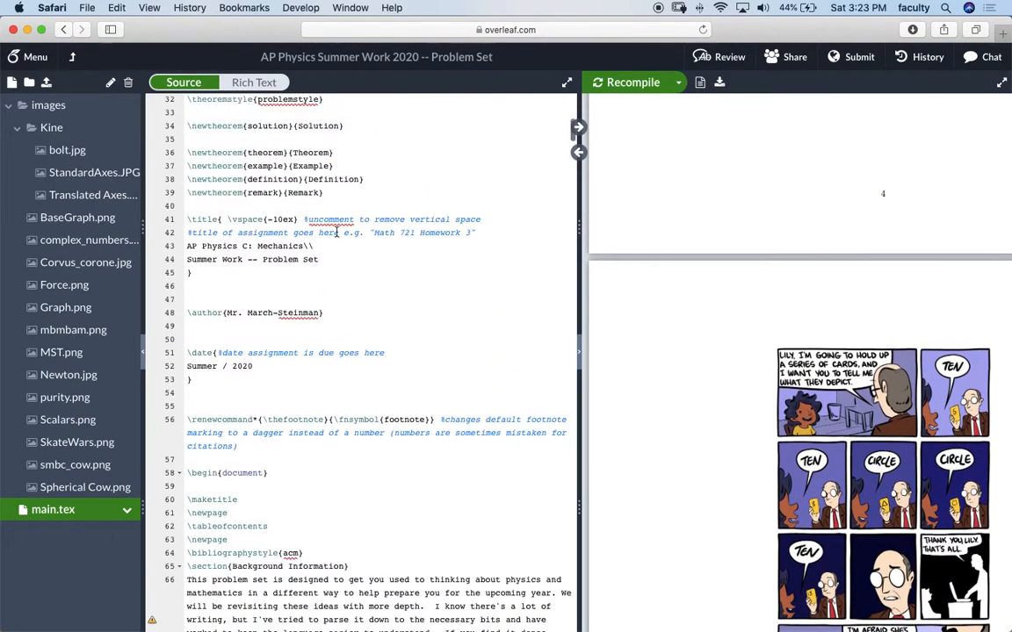
{"action": "scroll", "coordinate": [336, 231], "scroll_direction": "up", "scroll_amount": 5}
{"action": "left_click_drag", "start_coordinate": [187, 99], "coordinate": [303, 232]}
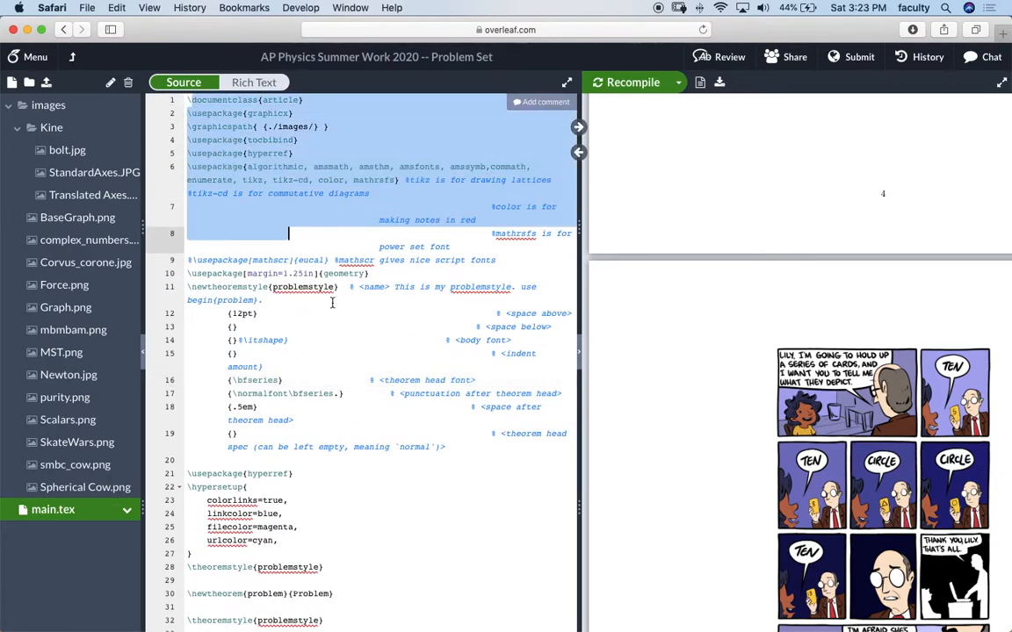
{"action": "scroll", "coordinate": [334, 300], "scroll_direction": "down", "scroll_amount": 2}
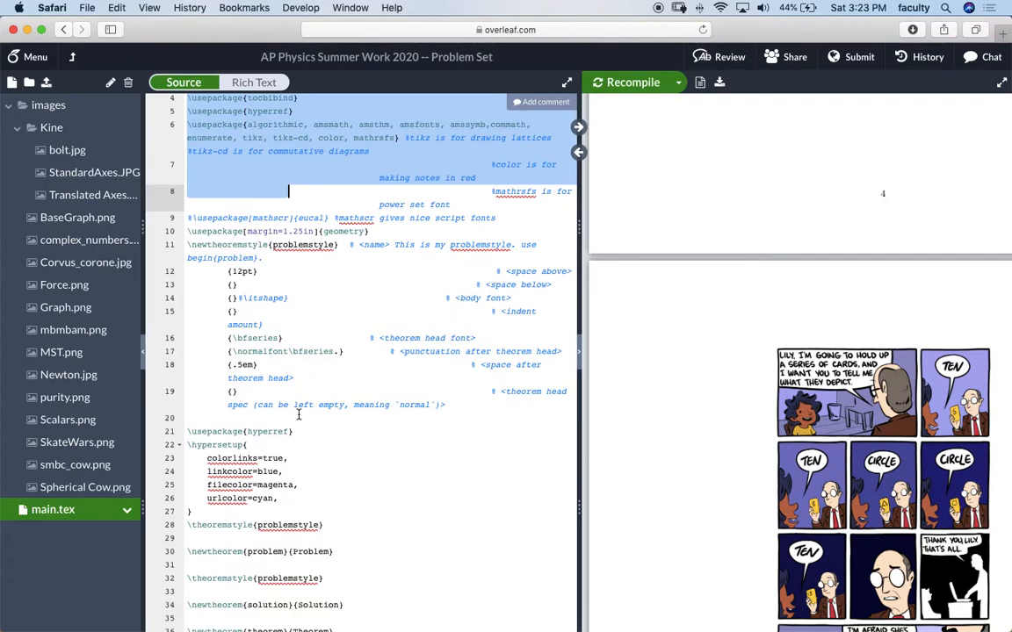
{"action": "scroll", "coordinate": [325, 426], "scroll_direction": "down", "scroll_amount": 8}
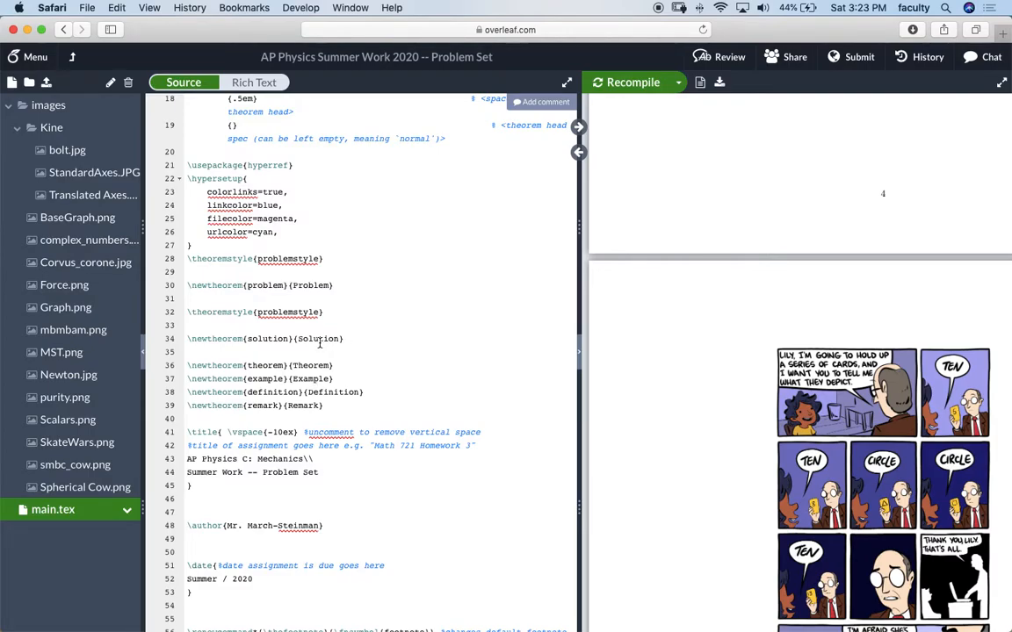
{"action": "scroll", "coordinate": [319, 344], "scroll_direction": "down", "scroll_amount": 10}
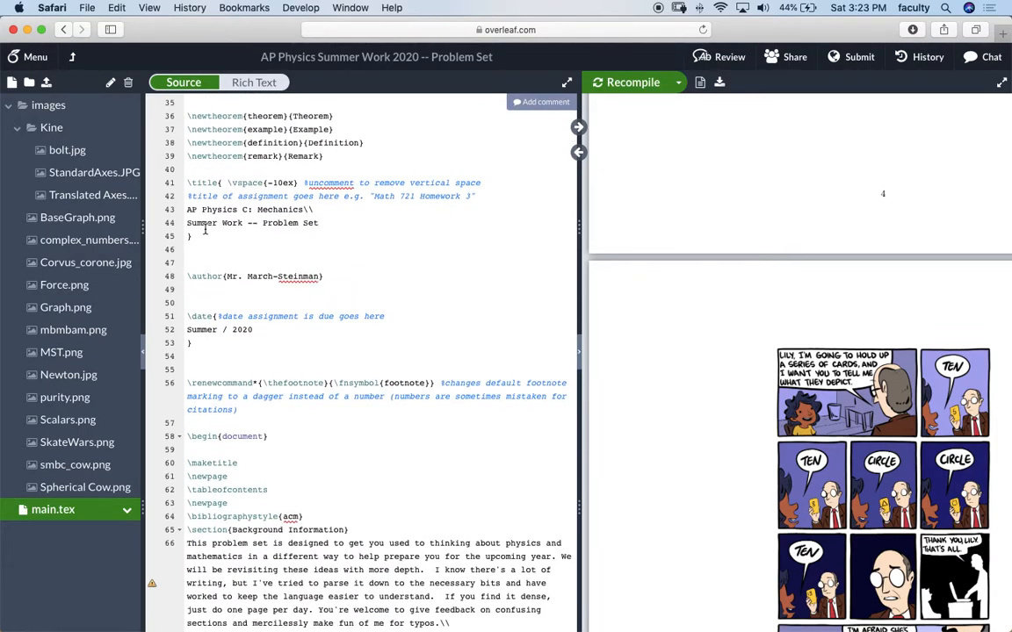
Cut the \title, \author and \date definitions out of the preamble in main.tex and recompile the document
{"action": "left_click_drag", "start_coordinate": [205, 237], "coordinate": [167, 176]}
{"action": "key", "text": "super+c"}
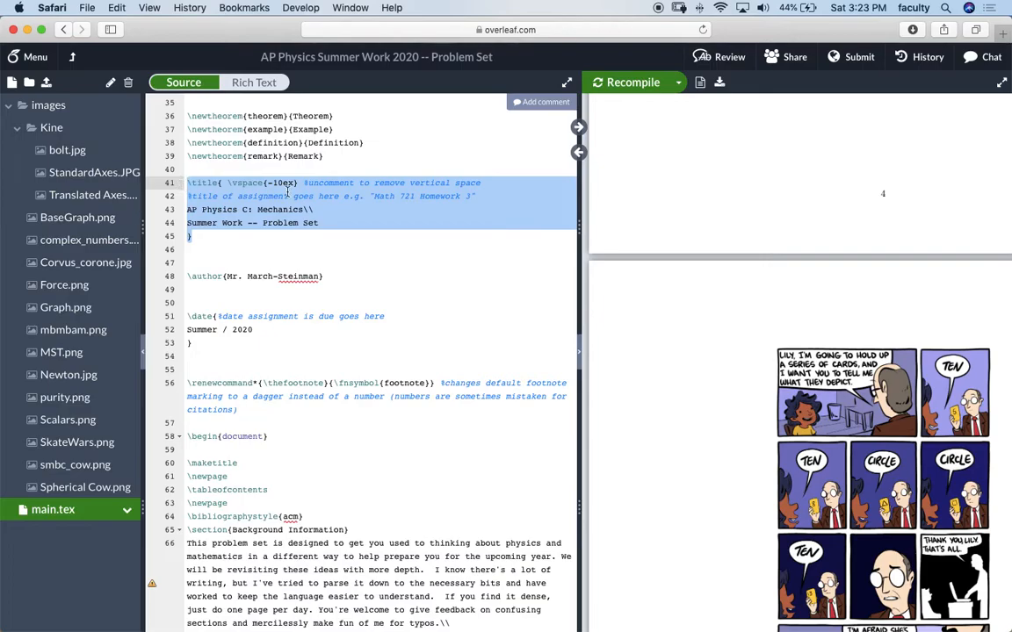
{"action": "scroll", "coordinate": [836, 264], "scroll_direction": "up", "scroll_amount": 20}
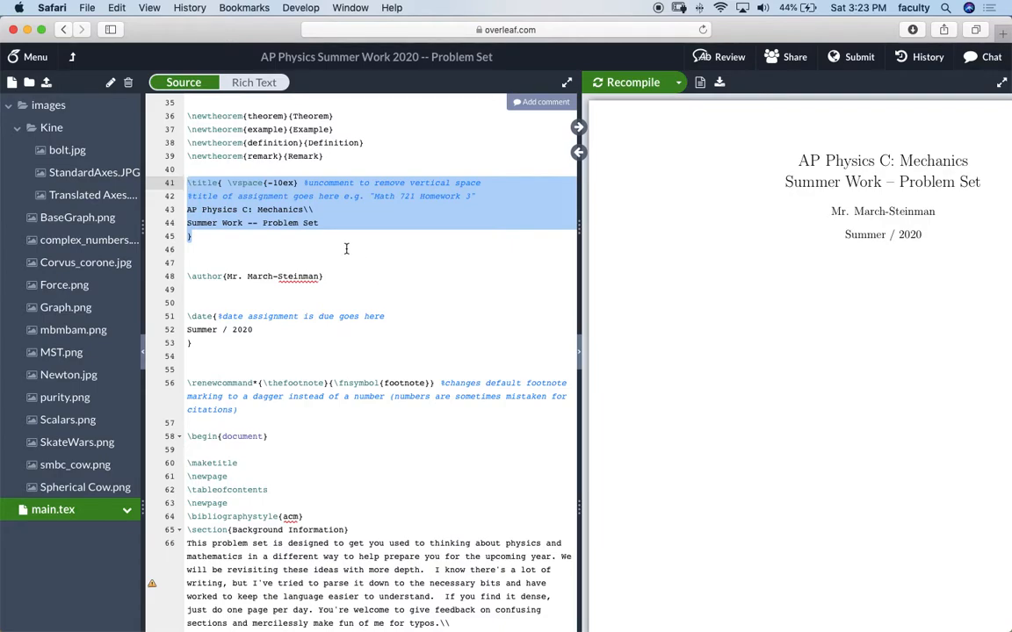
{"action": "left_click_drag", "start_coordinate": [266, 350], "coordinate": [178, 170]}
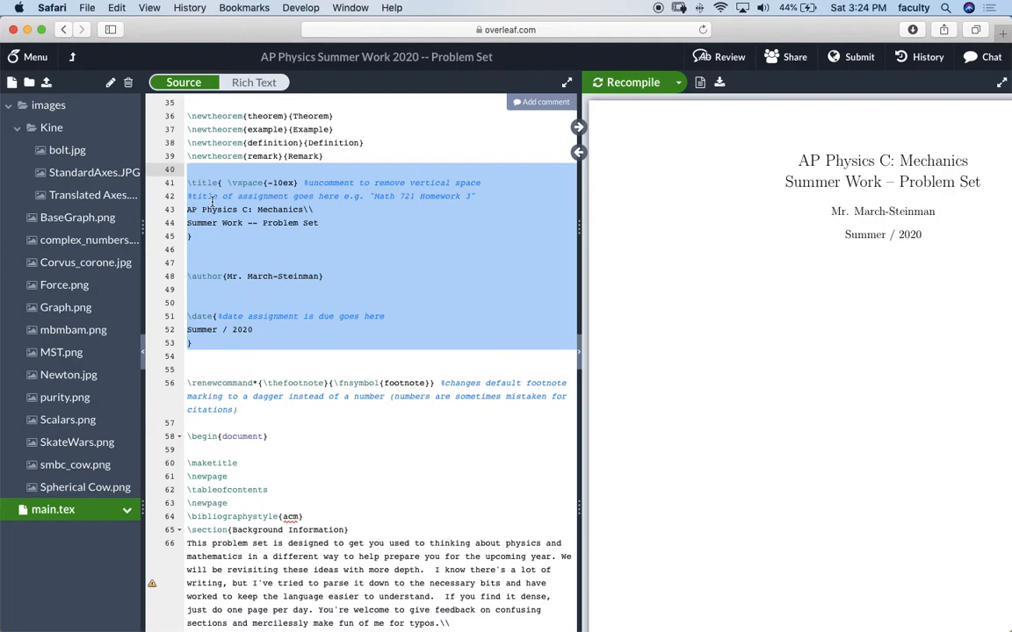
{"action": "scroll", "coordinate": [242, 162], "scroll_direction": "up", "scroll_amount": 4}
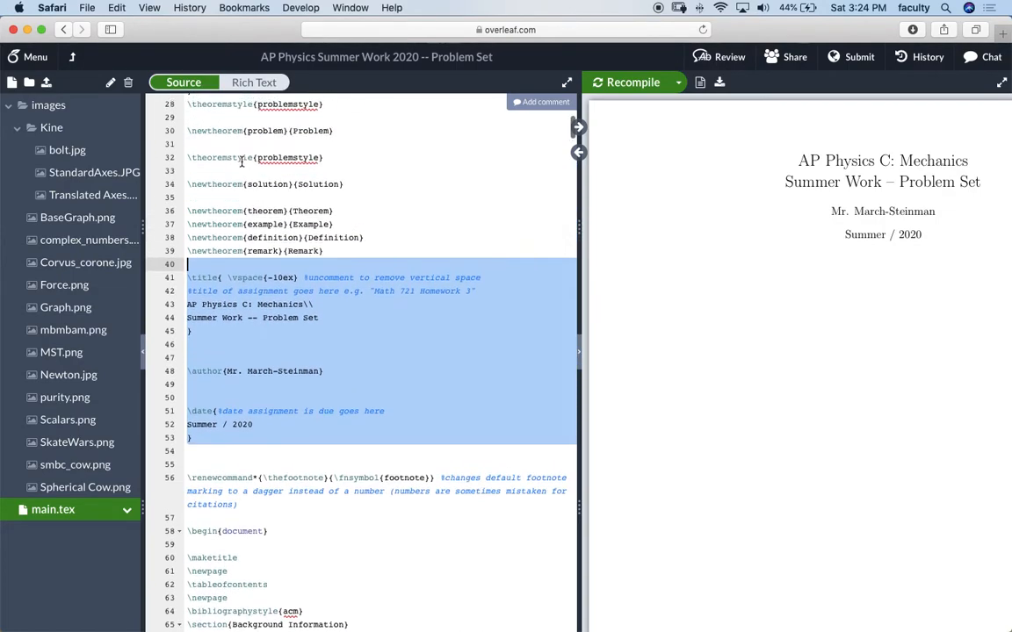
{"action": "scroll", "coordinate": [254, 395], "scroll_direction": "down", "scroll_amount": 3}
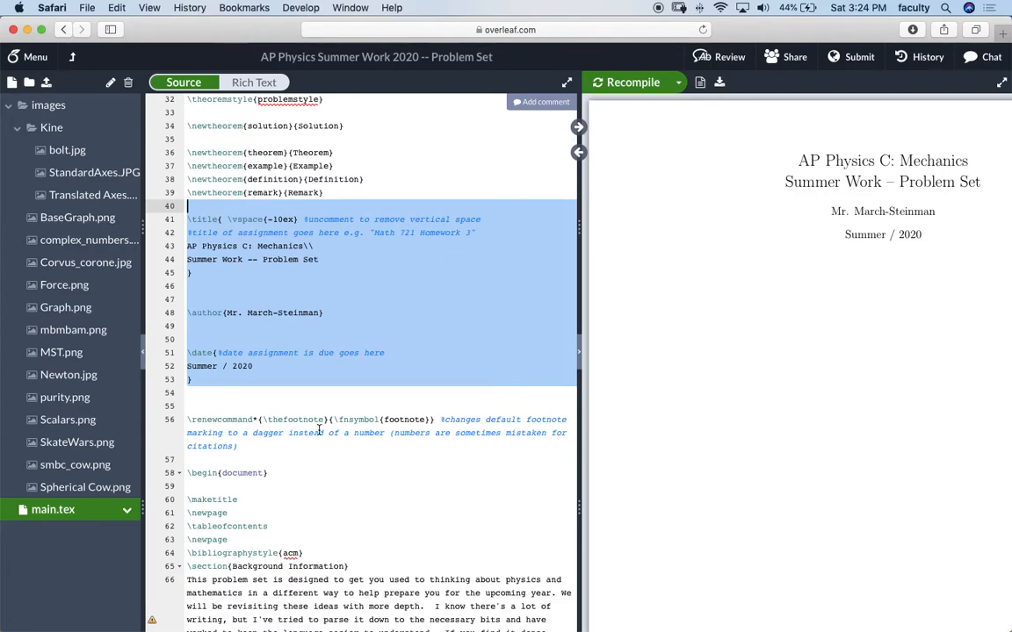
{"action": "scroll", "coordinate": [319, 430], "scroll_direction": "down", "scroll_amount": 2}
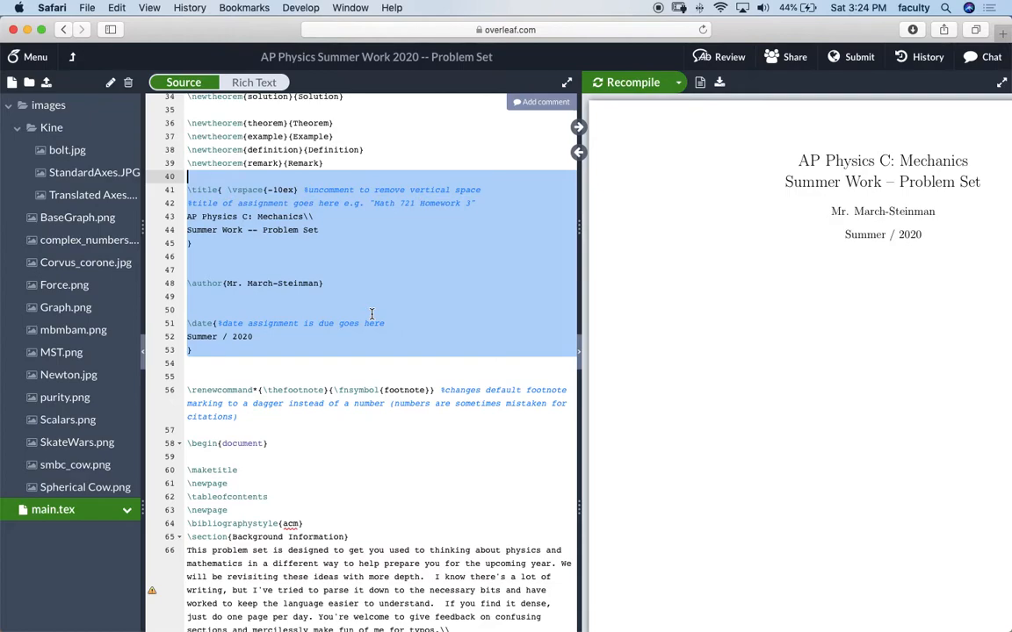
{"action": "key", "text": "BackSpace"}
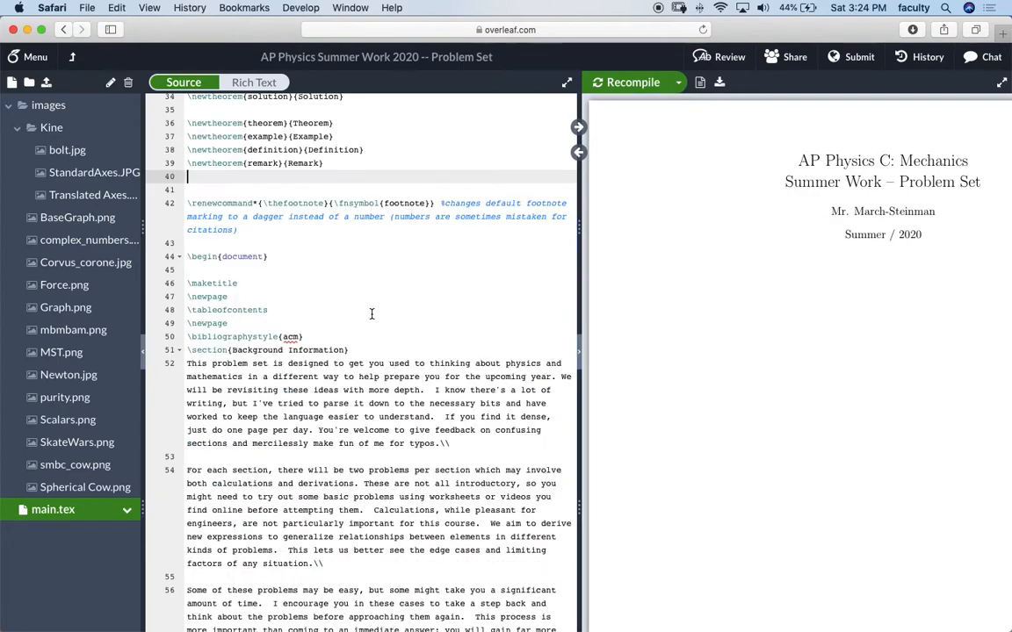
{"action": "left_click", "coordinate": [625, 85]}
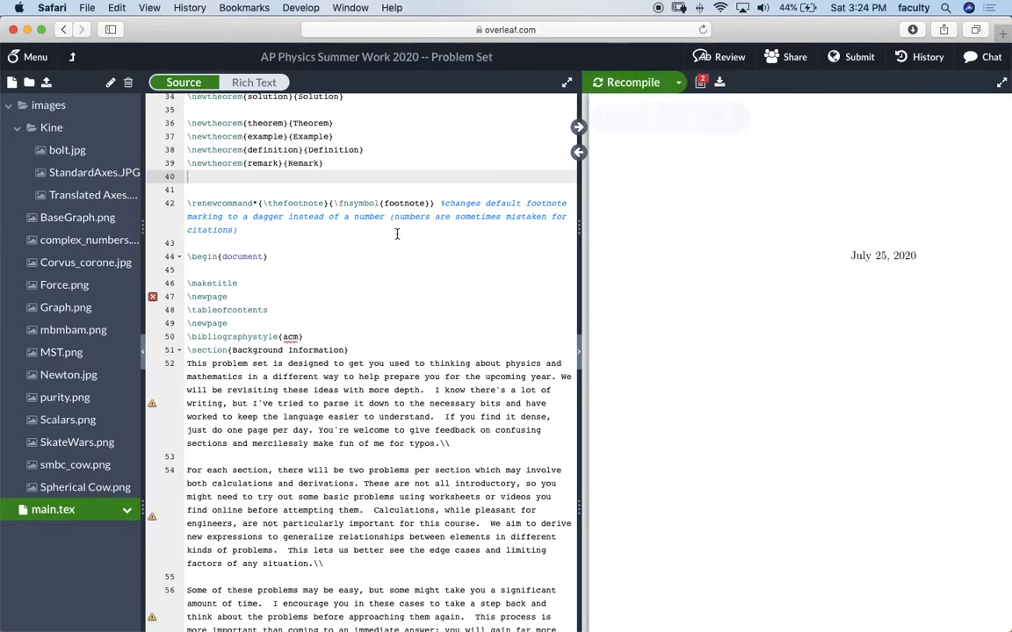
Paste the title, author and date definitions back in after the \renewcommand line, directly before \begin{document}
{"action": "left_click", "coordinate": [245, 287]}
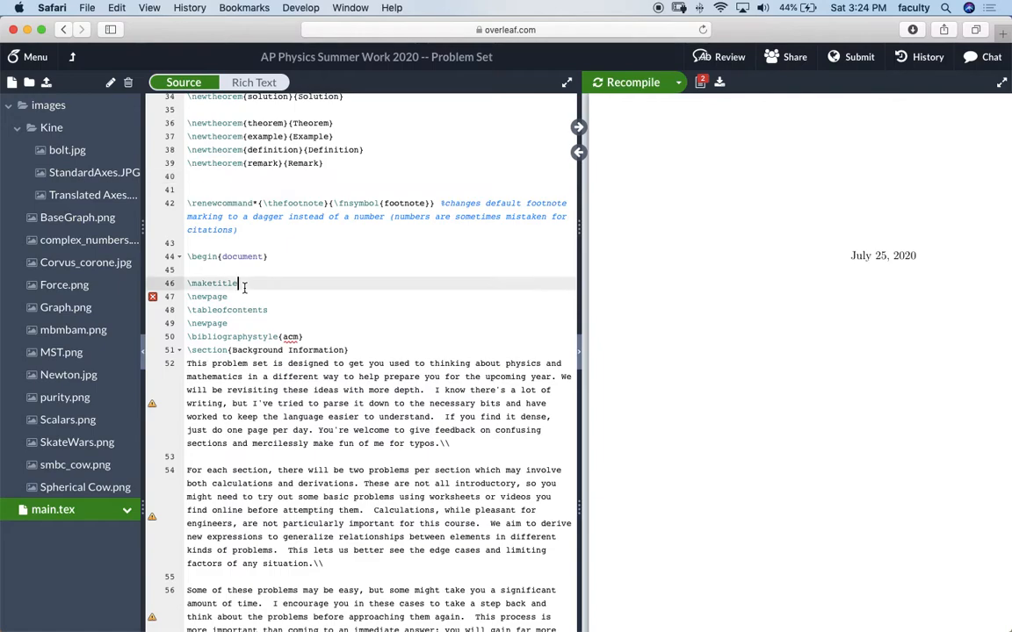
{"action": "left_click", "coordinate": [225, 296]}
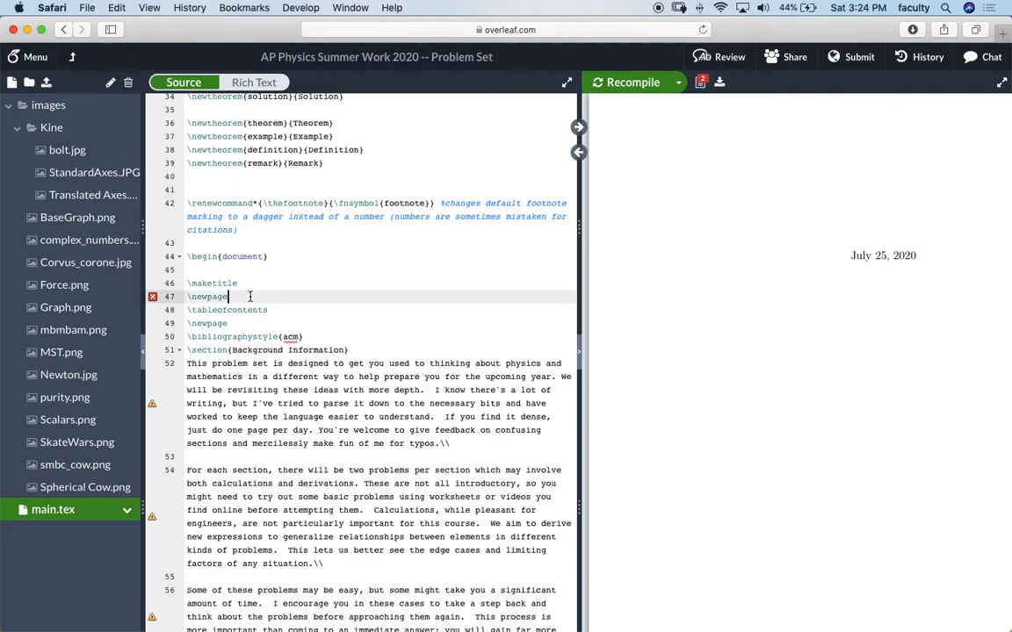
{"action": "left_click", "coordinate": [254, 244]}
{"action": "key", "text": "super+v"}
{"action": "scroll", "coordinate": [255, 343], "scroll_direction": "down", "scroll_amount": 2}
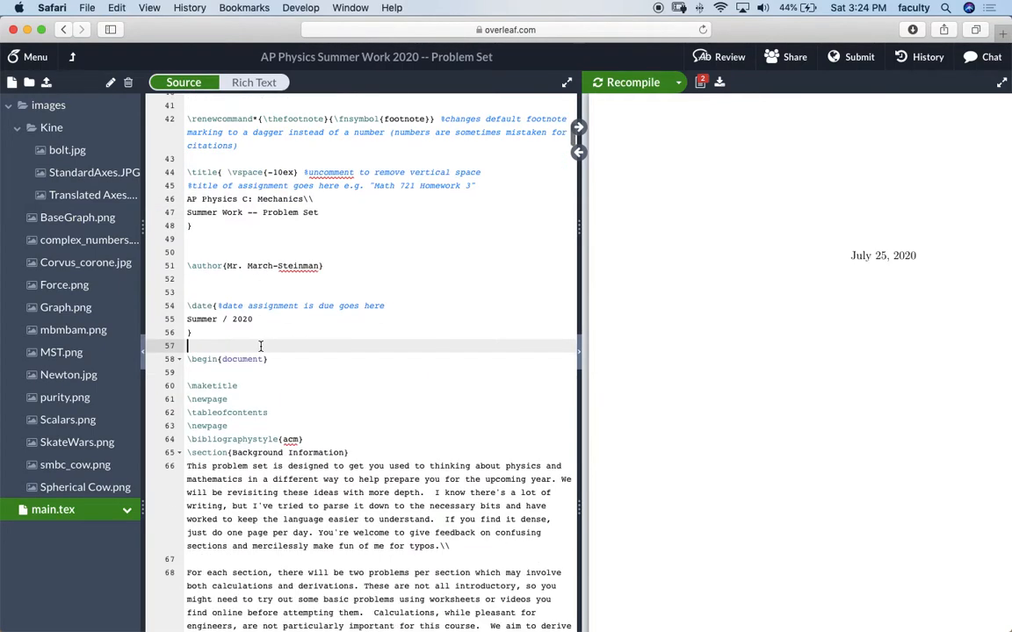
Delete the \maketitle command below \begin{document} in main.tex and recompile the document
{"action": "left_click_drag", "start_coordinate": [207, 399], "coordinate": [188, 387]}
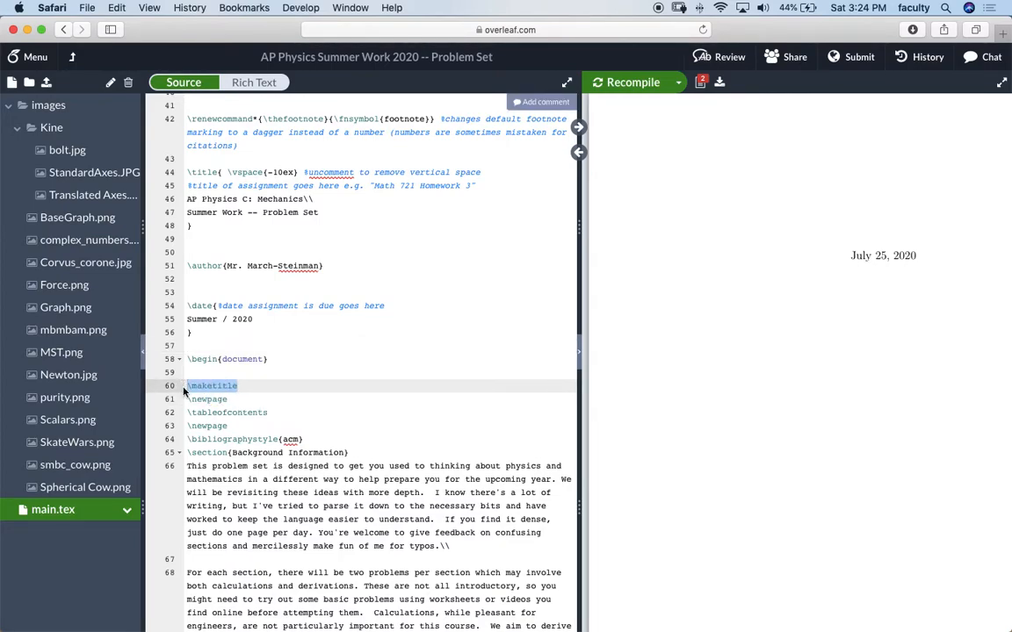
{"action": "key", "text": "BackSpace"}
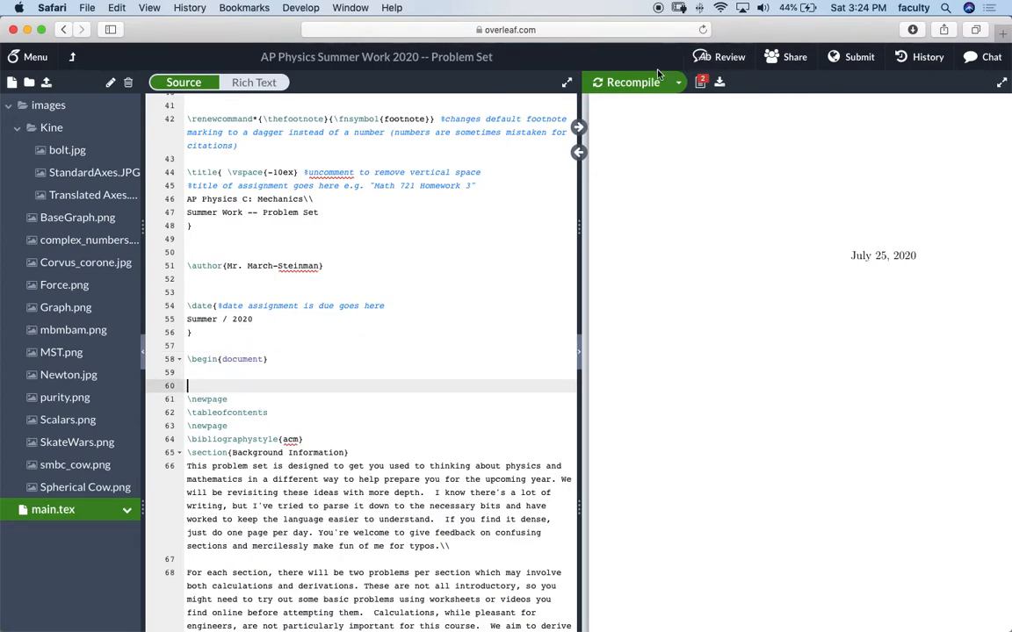
{"action": "left_click", "coordinate": [634, 82]}
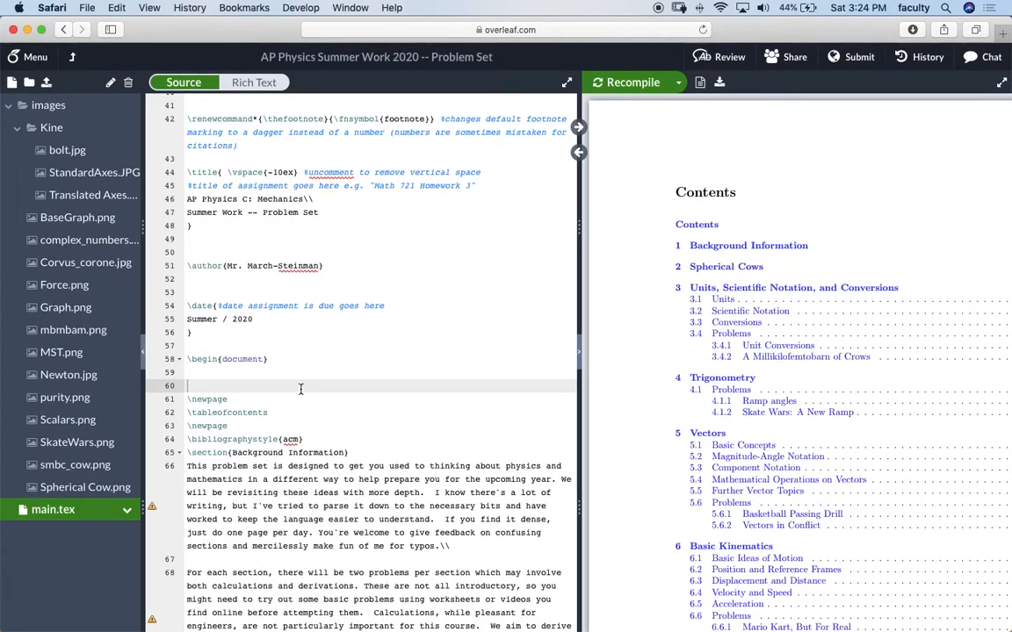
Retype \maketitle on the empty line above \newpage and highlight the restored command
{"action": "type", "text": "\\maketitle"}
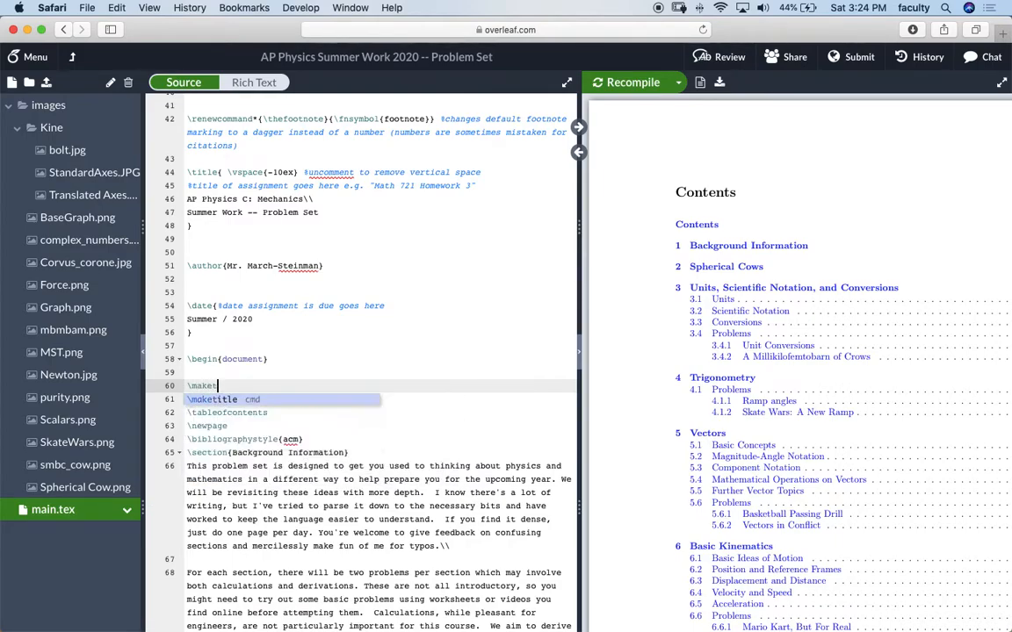
{"action": "left_click", "coordinate": [381, 318]}
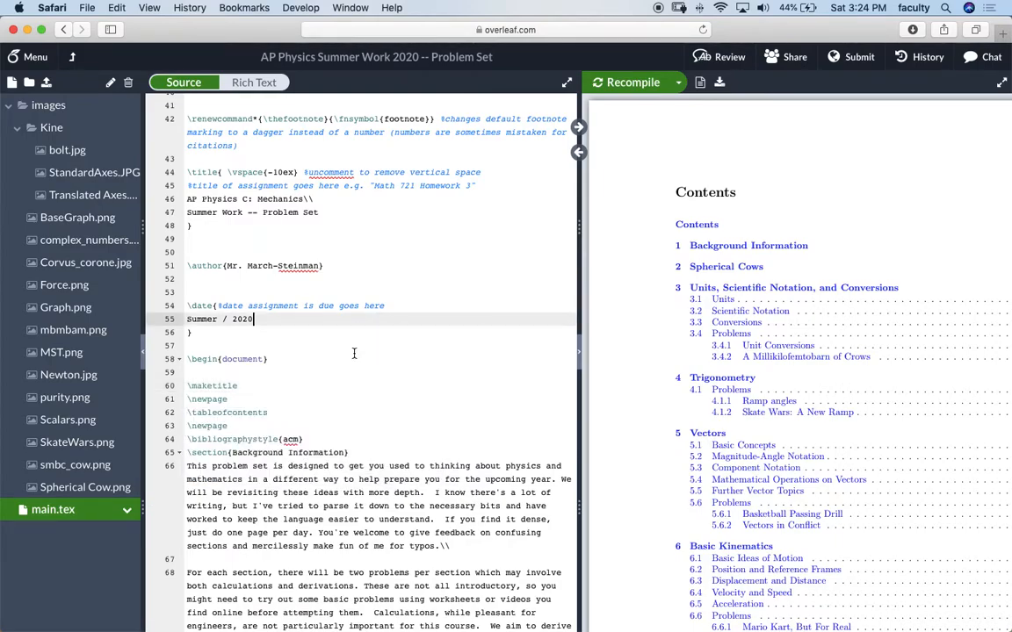
{"action": "left_click", "coordinate": [289, 388]}
{"action": "key", "text": "shift+Home"}
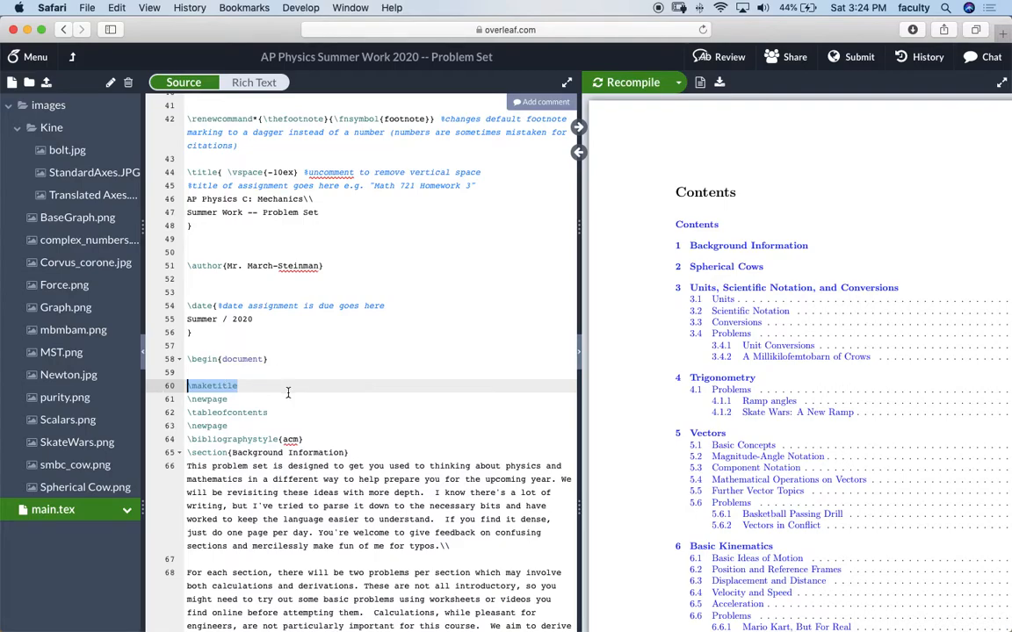
Point out the \newpage and \tableofcontents commands that follow \maketitle by highlighting them in the source
{"action": "left_click_drag", "start_coordinate": [272, 400], "coordinate": [197, 400]}
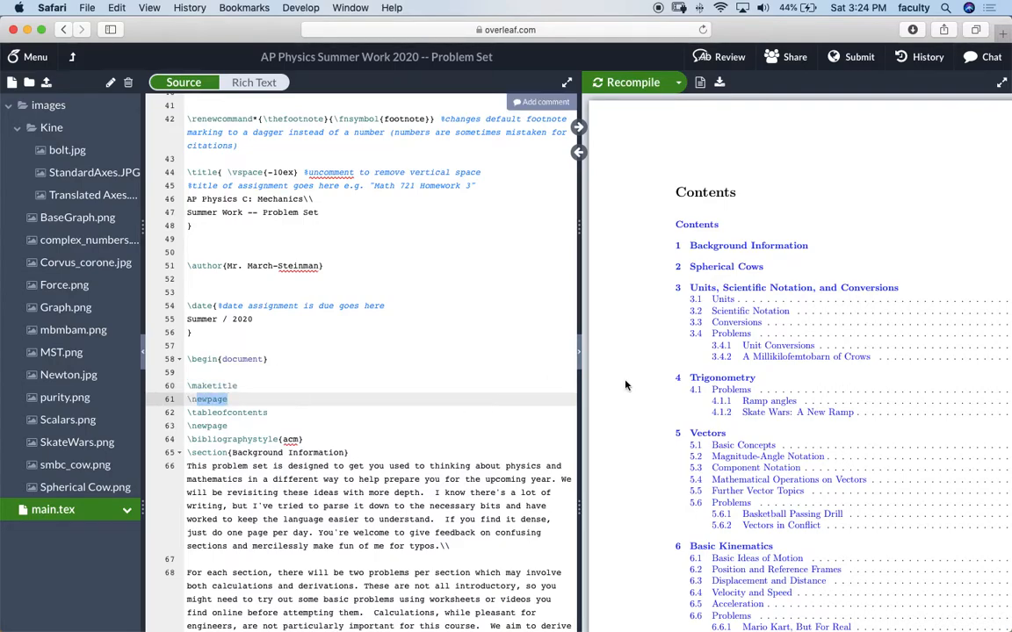
{"action": "left_click", "coordinate": [372, 361]}
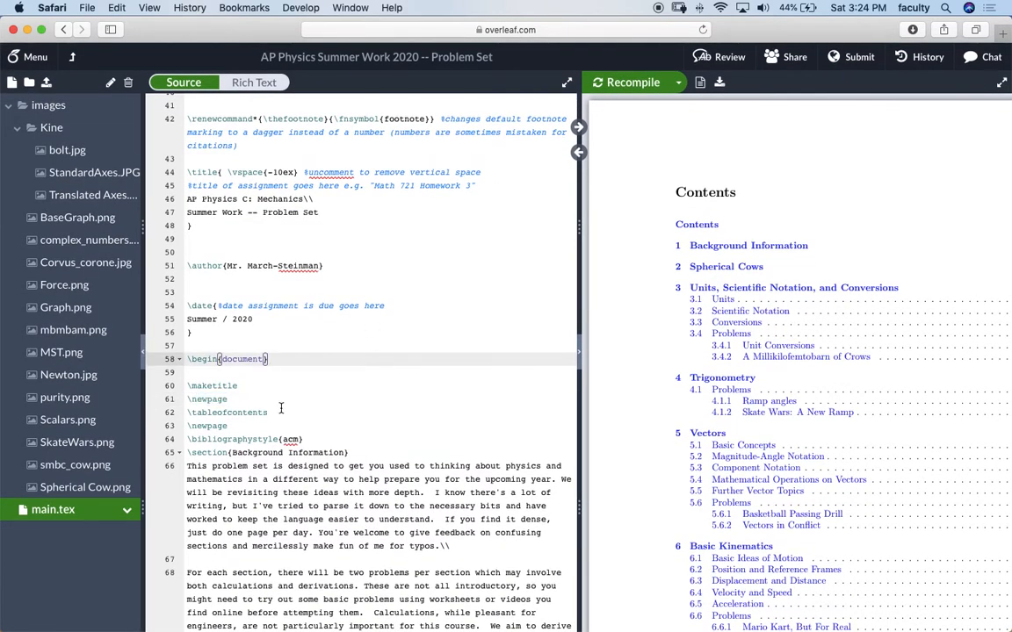
{"action": "left_click_drag", "start_coordinate": [268, 412], "coordinate": [187, 399]}
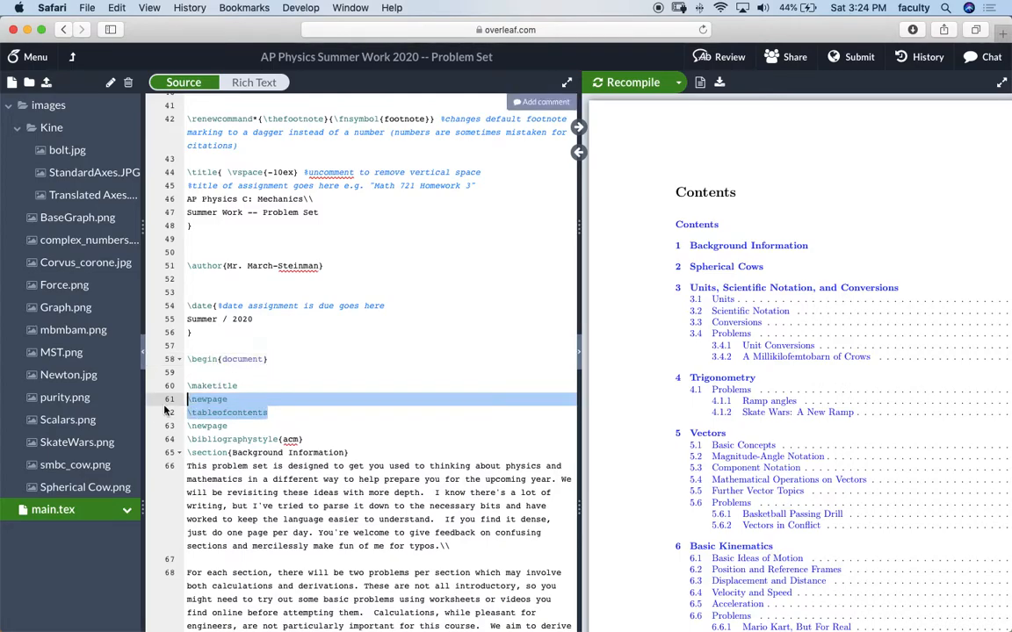
{"action": "double_click", "coordinate": [228, 413]}
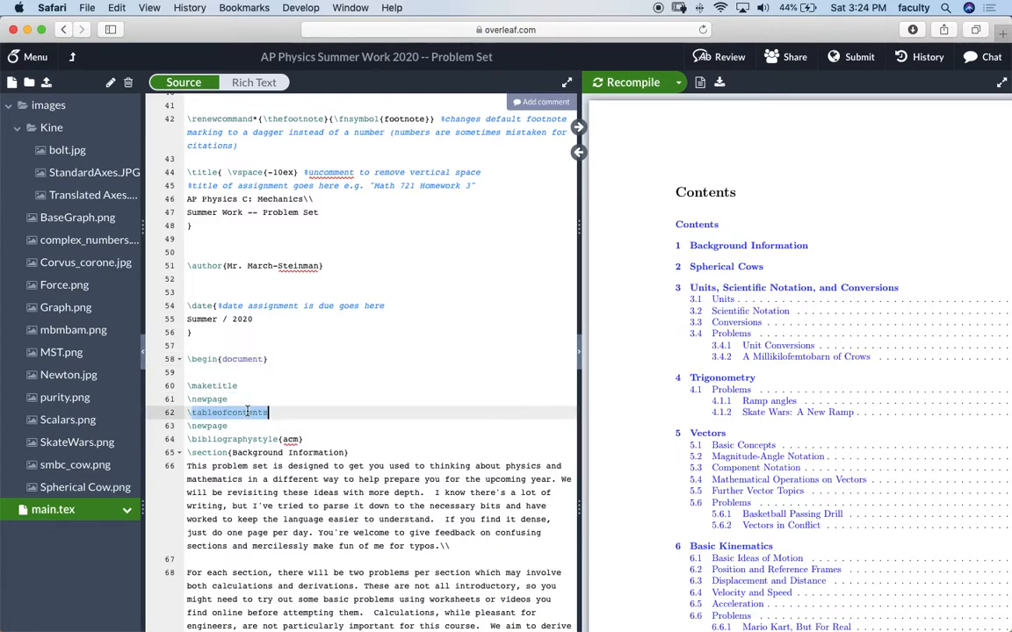
{"action": "left_click", "coordinate": [282, 405]}
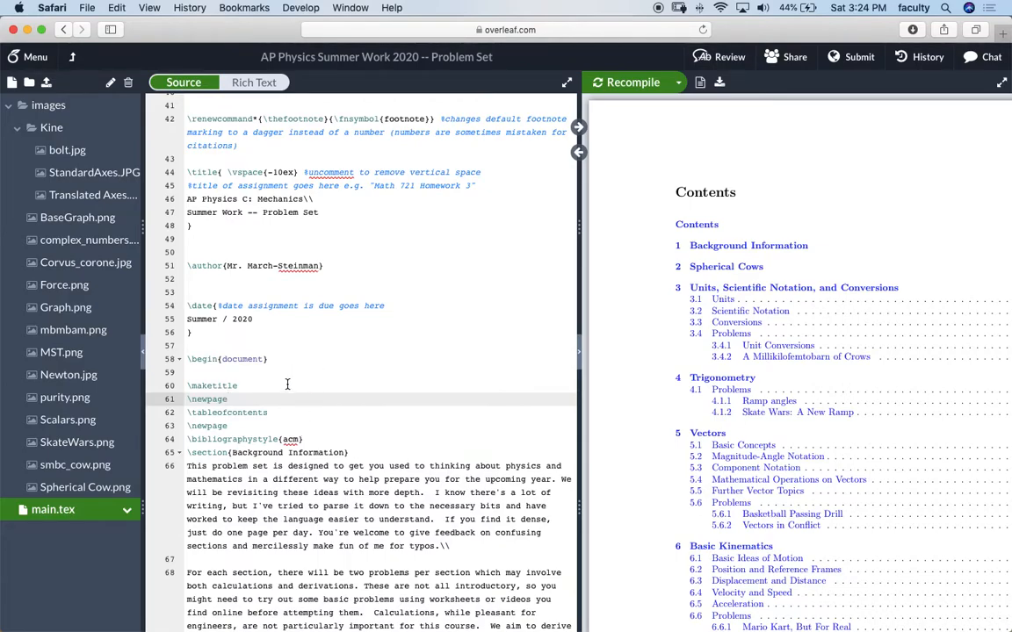
{"action": "key", "text": "F2"}
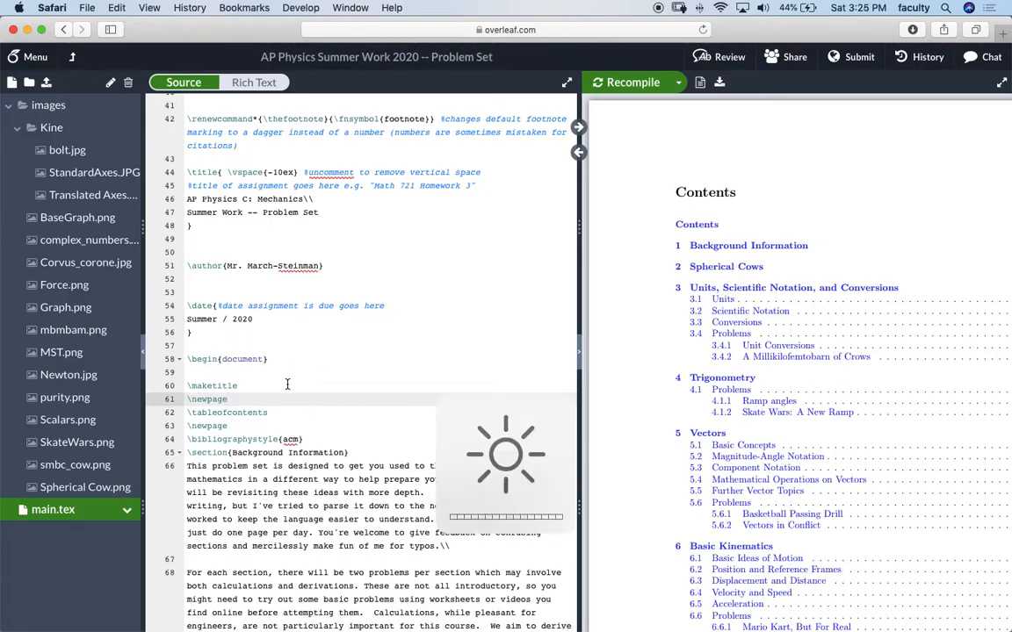
Recompile the document and highlight \maketitle in the source to relate it to the compiled title block
{"action": "left_click", "coordinate": [631, 83]}
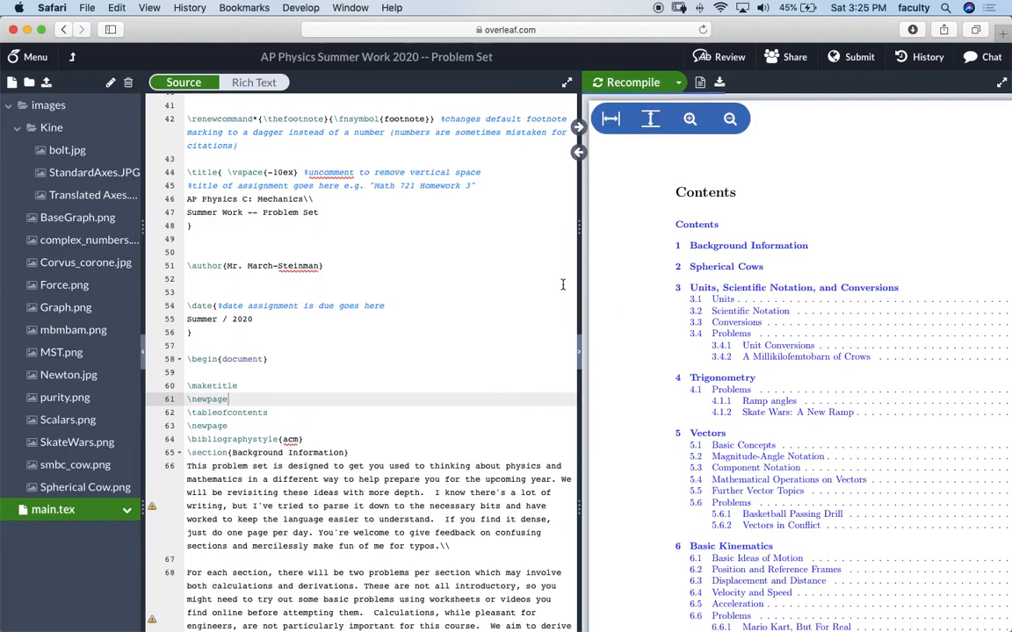
{"action": "left_click_drag", "start_coordinate": [277, 385], "coordinate": [171, 387]}
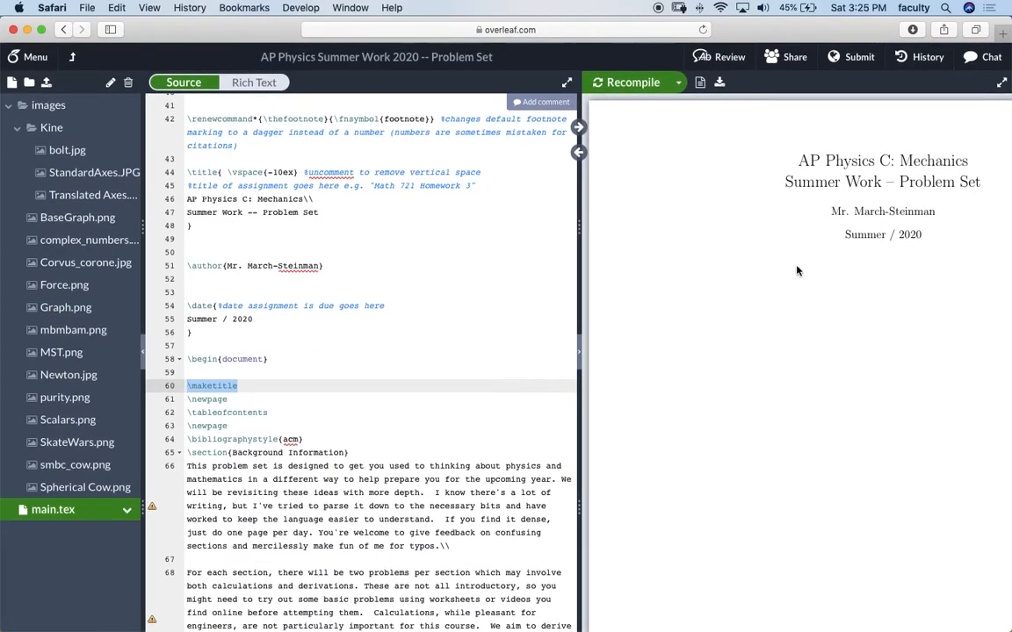
{"action": "left_click", "coordinate": [388, 425]}
Highlight the \section{Background Information} line in the source and locate its matching heading in the compiled document
{"action": "scroll", "coordinate": [389, 413], "scroll_direction": "down", "scroll_amount": 7}
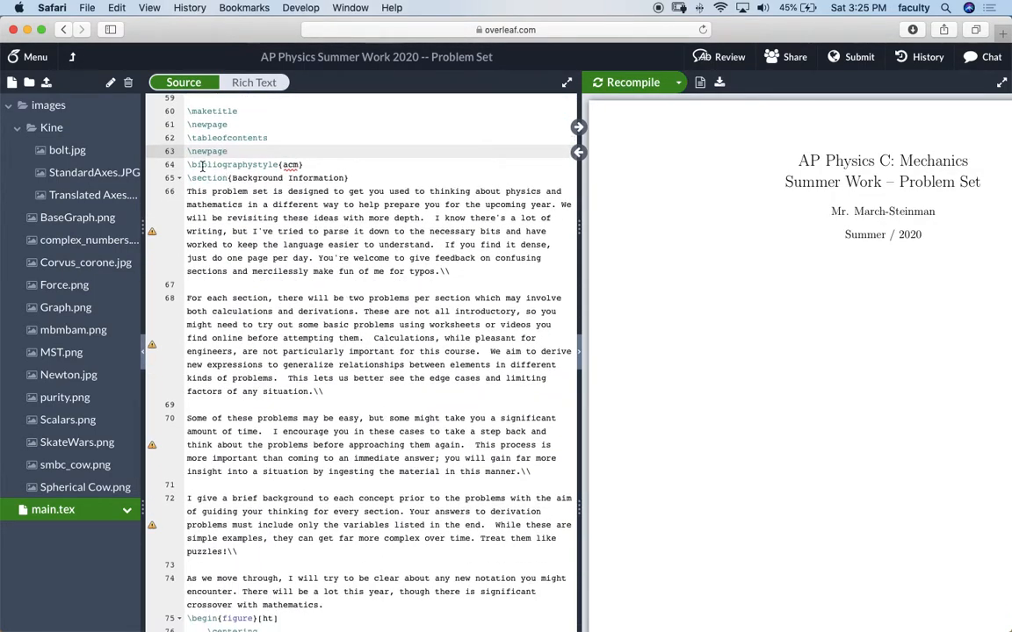
{"action": "left_click", "coordinate": [186, 179]}
{"action": "left_click_drag", "start_coordinate": [187, 178], "coordinate": [376, 181]}
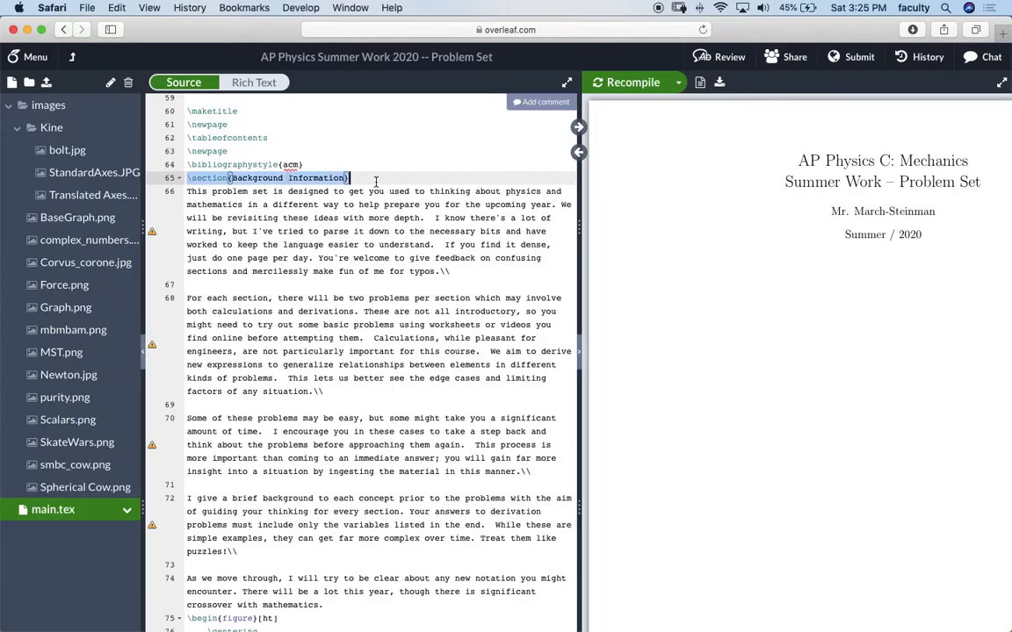
{"action": "scroll", "coordinate": [653, 232], "scroll_direction": "down", "scroll_amount": 20}
{"action": "scroll", "coordinate": [652, 232], "scroll_direction": "up", "scroll_amount": 4}
{"action": "scroll", "coordinate": [694, 255], "scroll_direction": "up", "scroll_amount": 1}
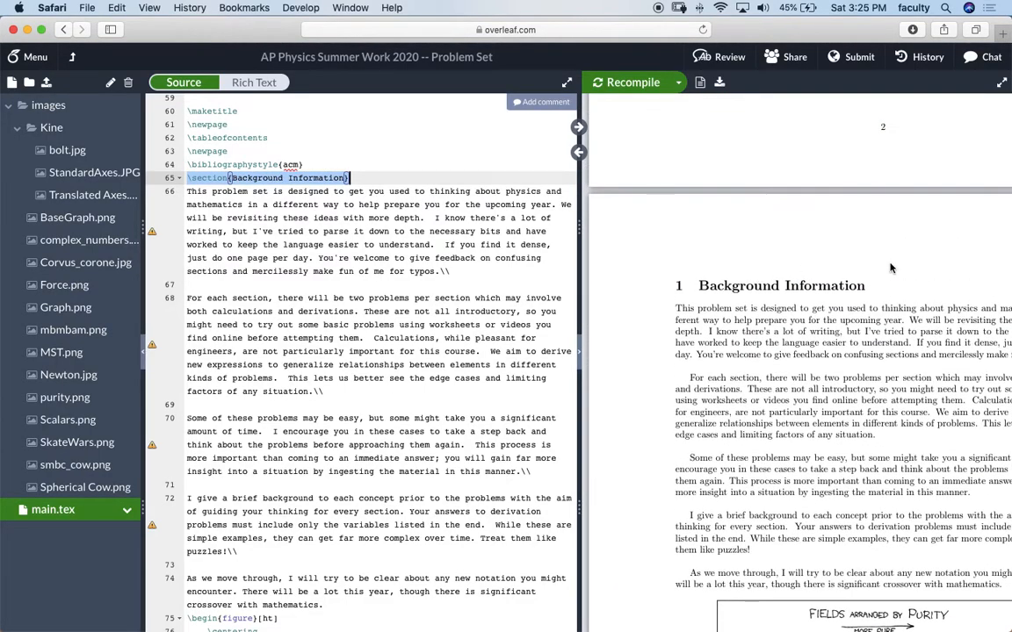
{"action": "left_click_drag", "start_coordinate": [721, 287], "coordinate": [880, 287]}
Follow the Background Information entry in the compiled table of contents to its section
{"action": "scroll", "coordinate": [835, 272], "scroll_direction": "up", "scroll_amount": 10}
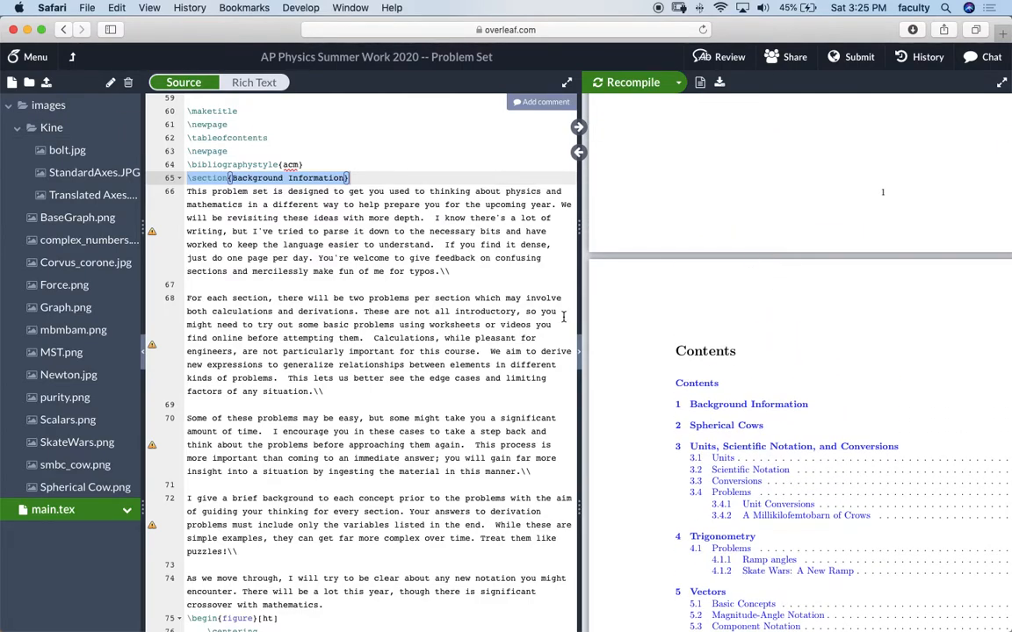
{"action": "left_click", "coordinate": [695, 410]}
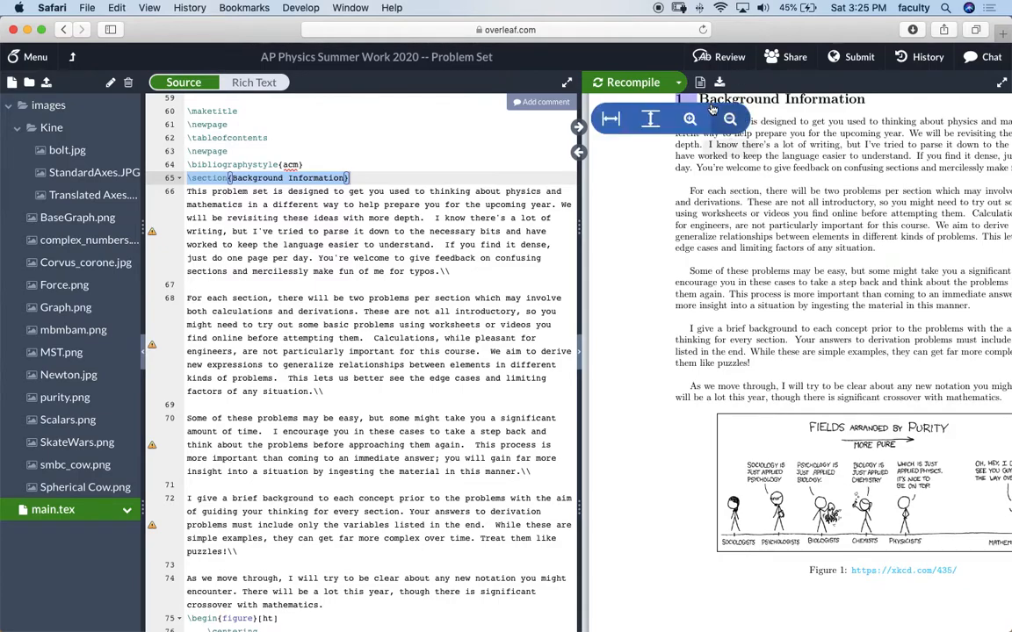
Examine the first Background Information paragraph in the source and highlight the \\ at its end
{"action": "left_click", "coordinate": [427, 231]}
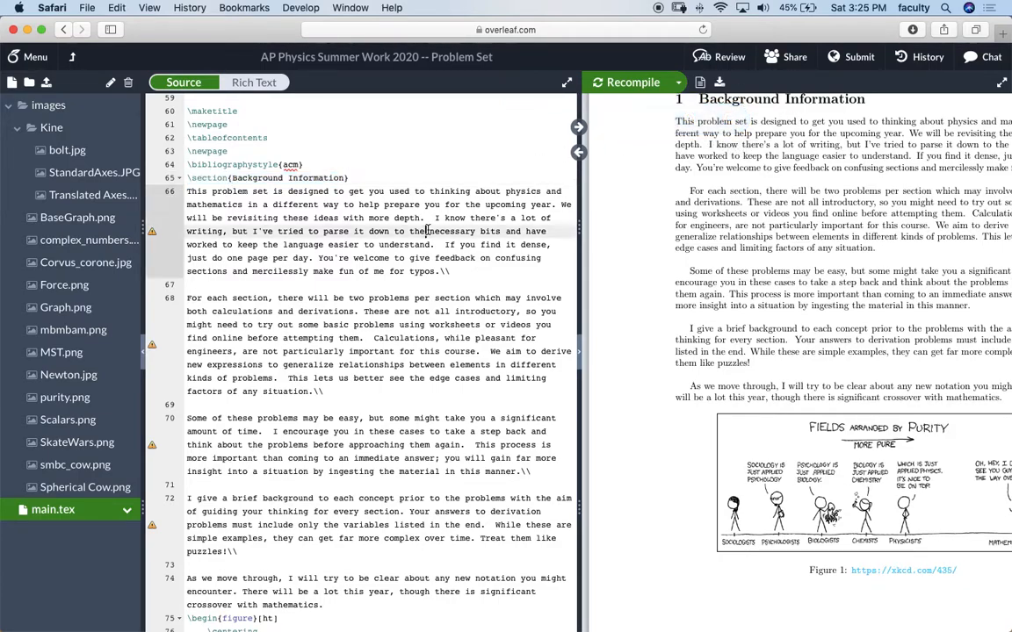
{"action": "left_click", "coordinate": [262, 191]}
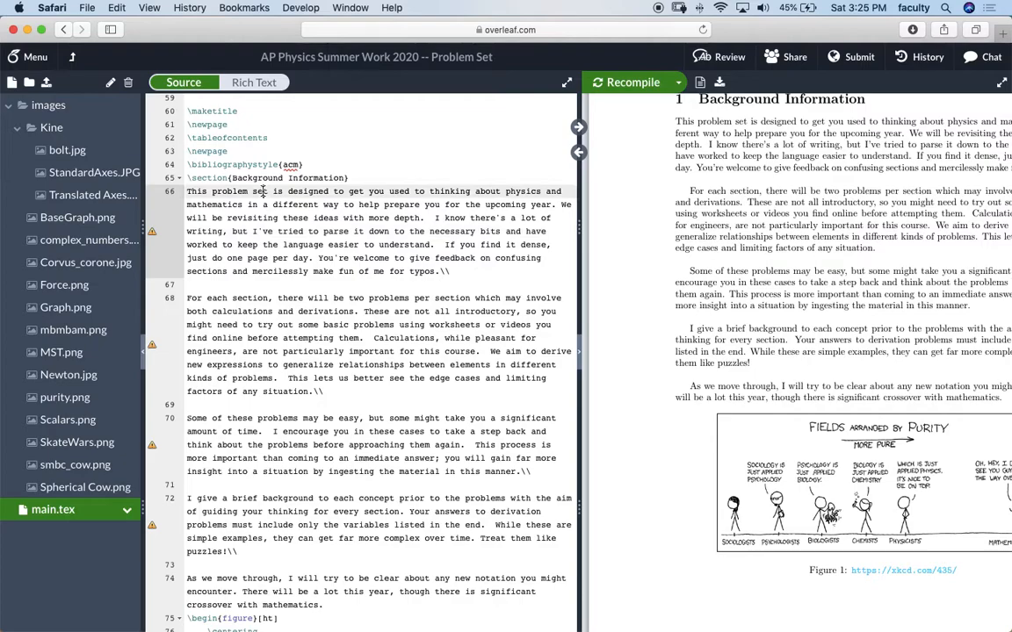
{"action": "left_click_drag", "start_coordinate": [224, 190], "coordinate": [437, 269]}
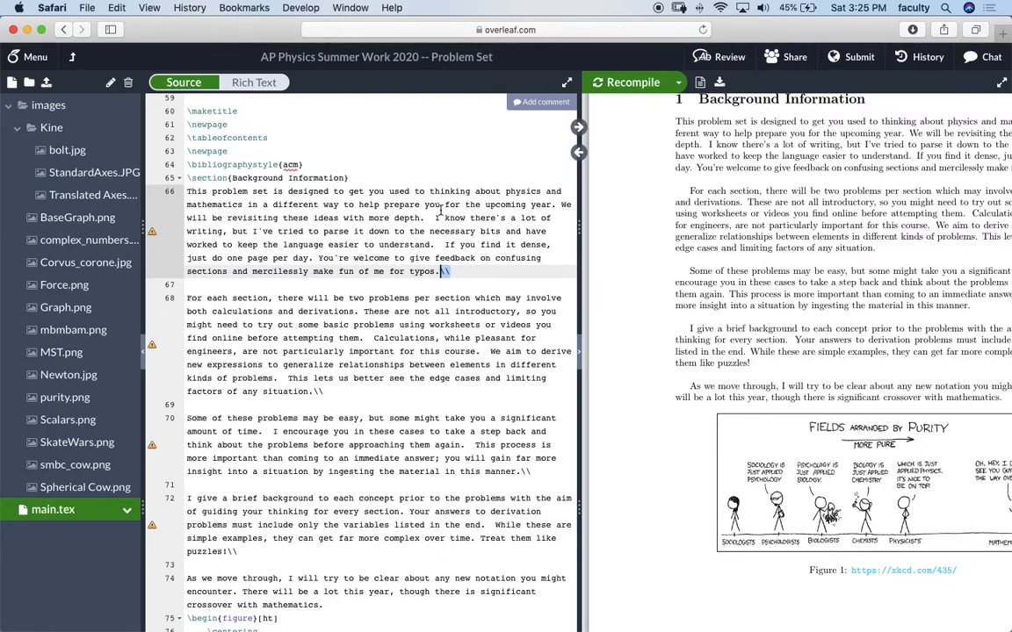
Delete the \\ and the blank line after the first Background Information paragraph, and recompile the document
{"action": "scroll", "coordinate": [449, 183], "scroll_direction": "down", "scroll_amount": 3}
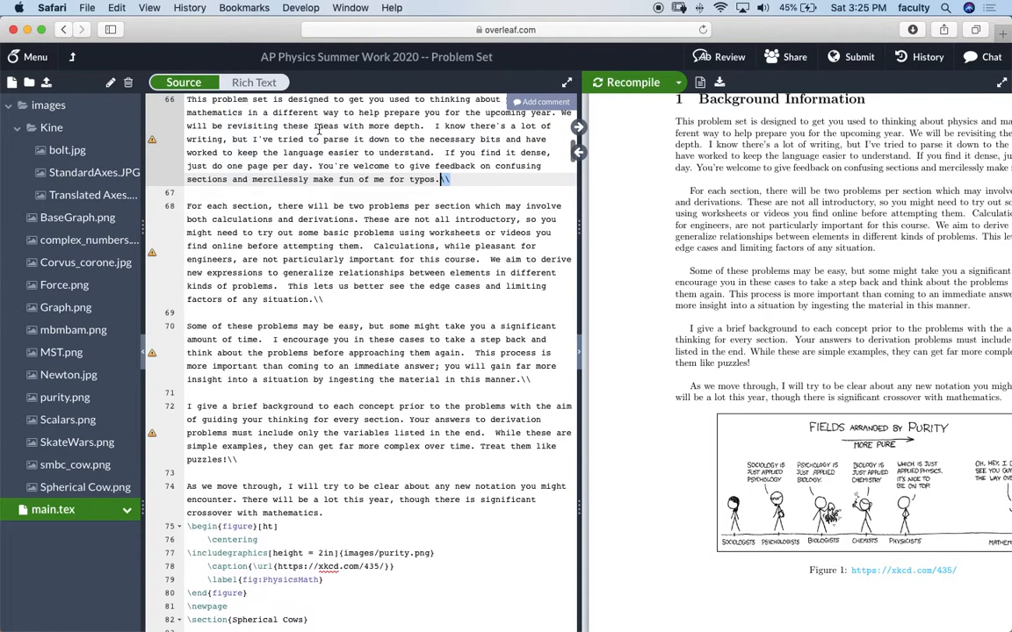
{"action": "left_click", "coordinate": [297, 191]}
{"action": "left_click", "coordinate": [470, 177]}
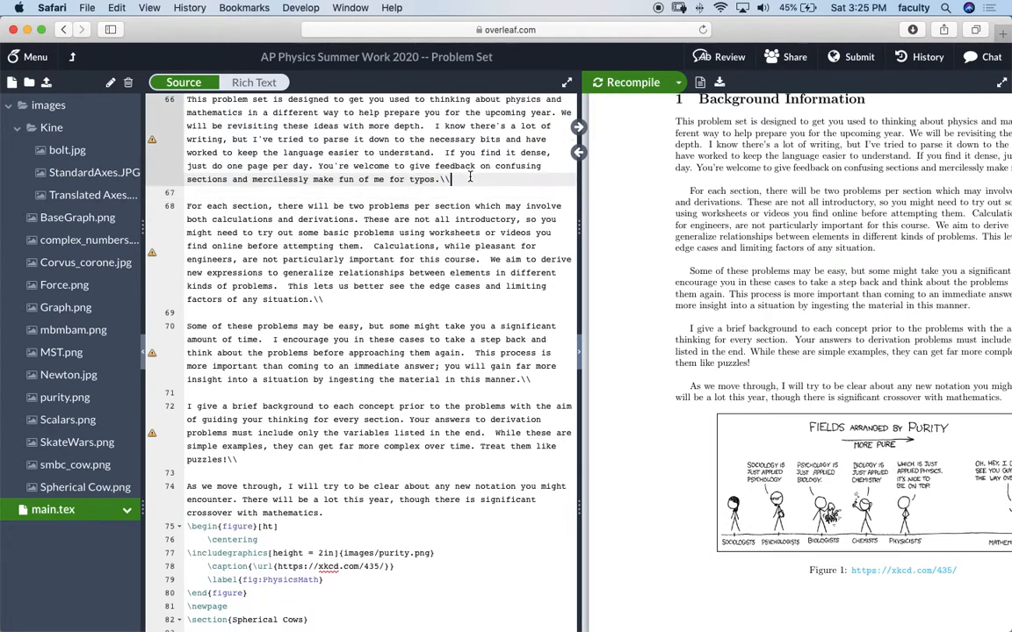
{"action": "left_click", "coordinate": [446, 179], "text": "shift"}
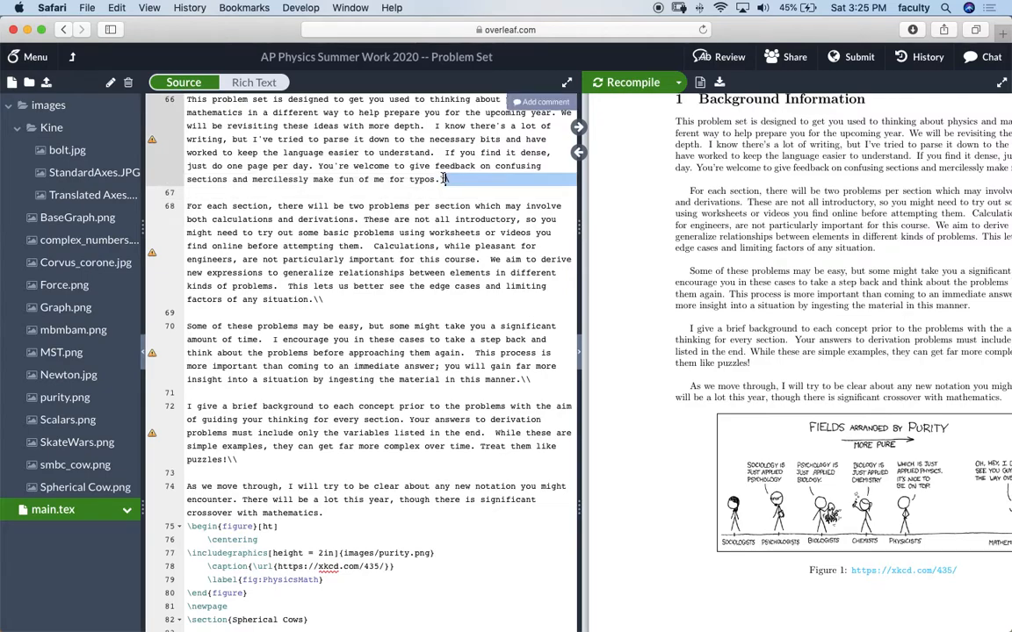
{"action": "key", "text": "BackSpace"}
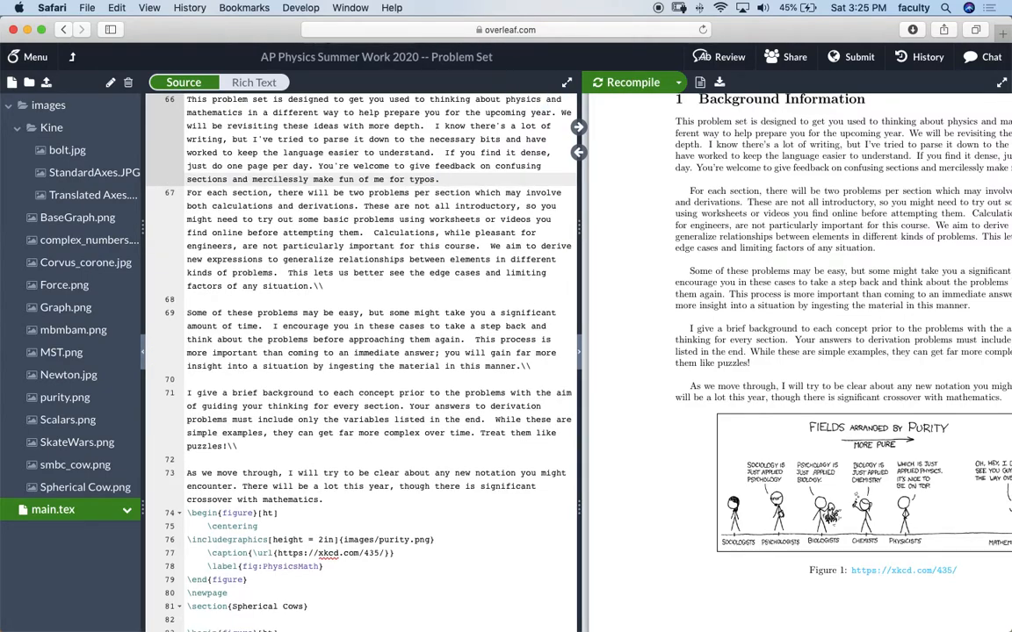
{"action": "left_click", "coordinate": [628, 81]}
{"action": "mouse_move", "coordinate": [728, 123]}
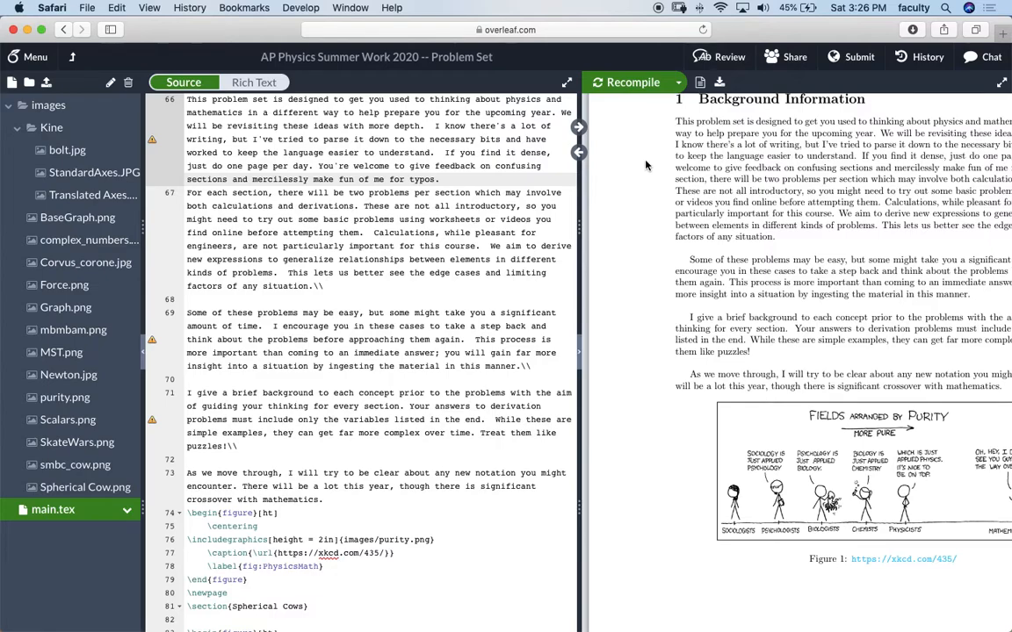
Add \\ back at the end of the first Background Information paragraph, recompile, and inspect the line break in the compiled text
{"action": "type", "text": "\\\\"}
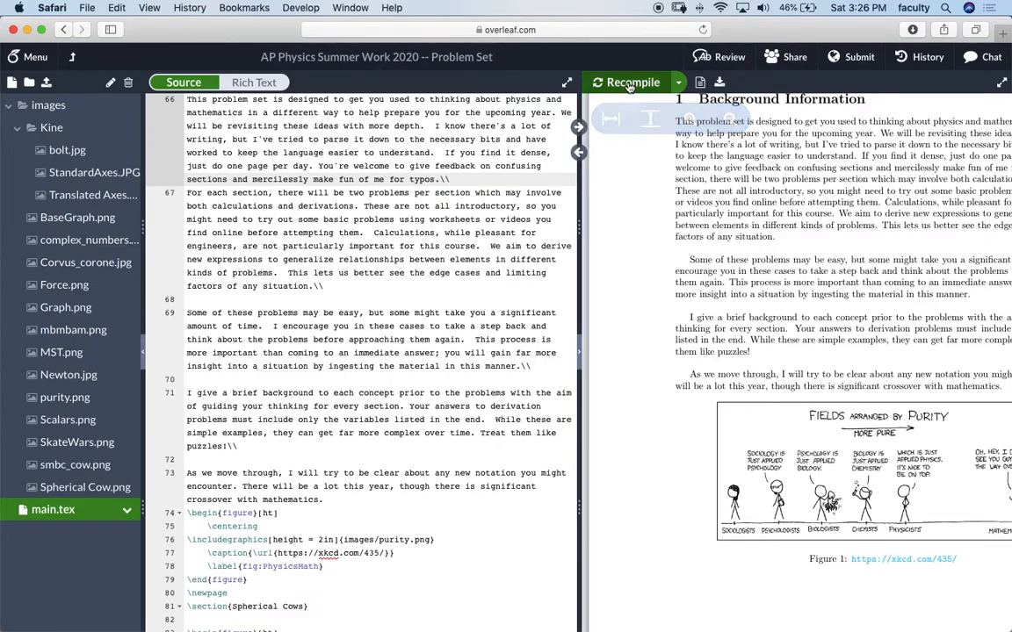
{"action": "left_click", "coordinate": [628, 83]}
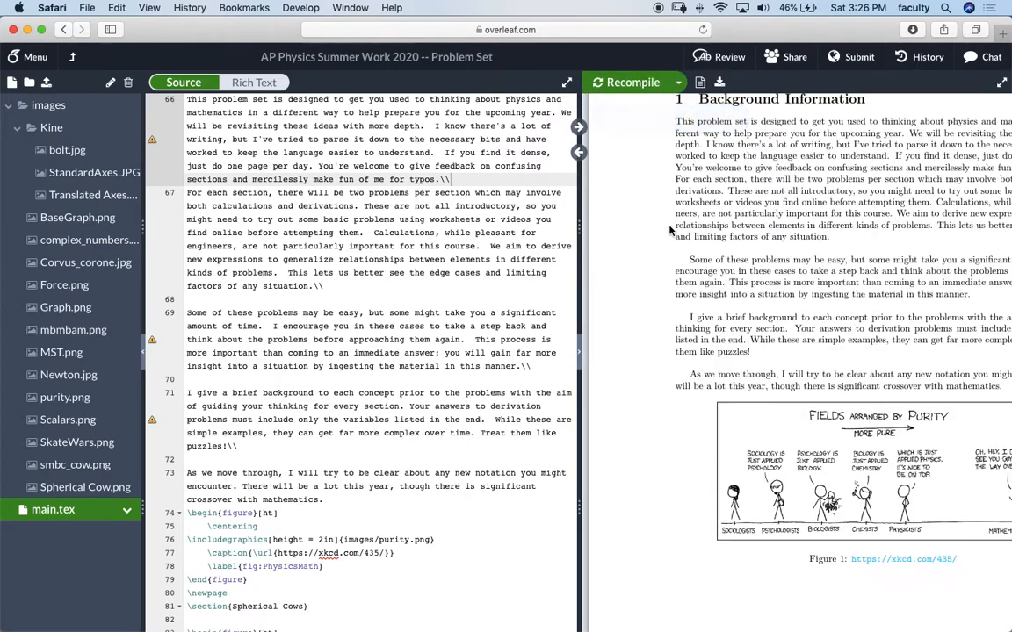
{"action": "scroll", "coordinate": [706, 176], "scroll_direction": "right", "scroll_amount": 5}
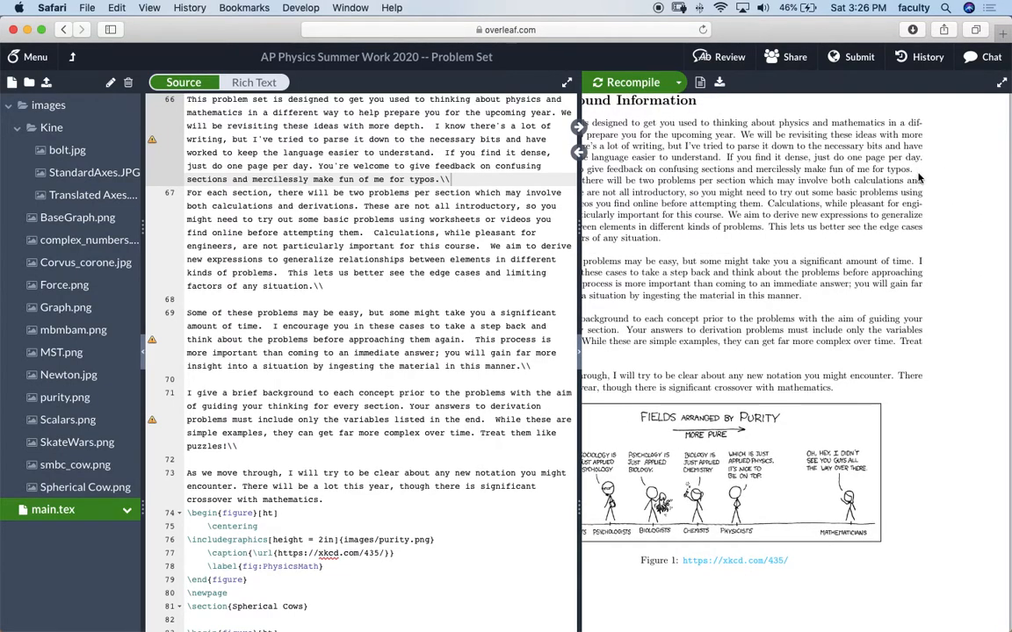
{"action": "scroll", "coordinate": [648, 204], "scroll_direction": "left", "scroll_amount": 5}
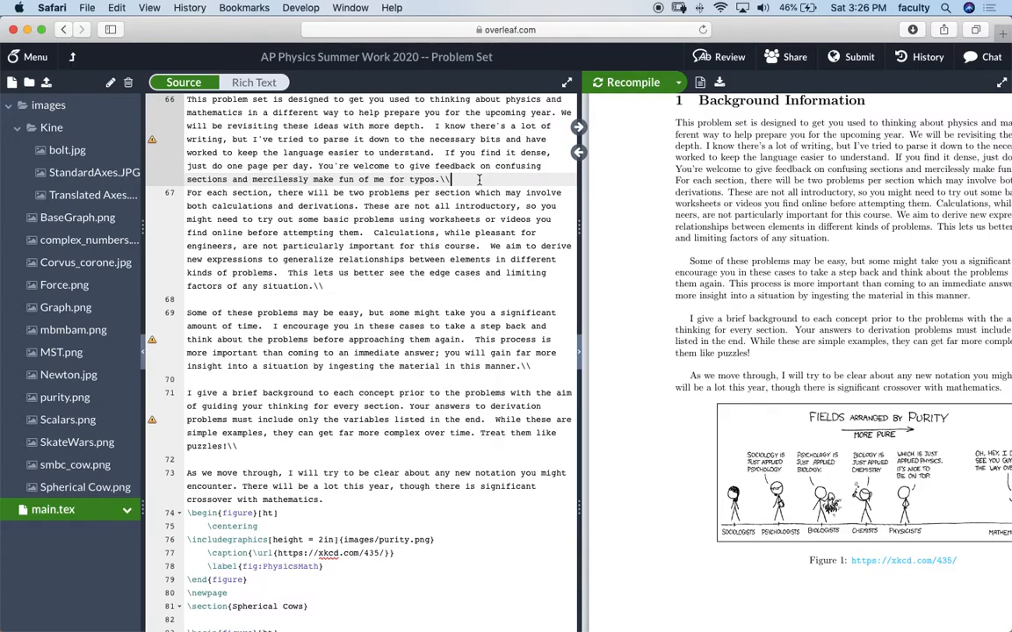
Reinsert the blank line after the first Background Information paragraph, recompile, and highlight the \\ ending that paragraph
{"action": "key", "text": "Return"}
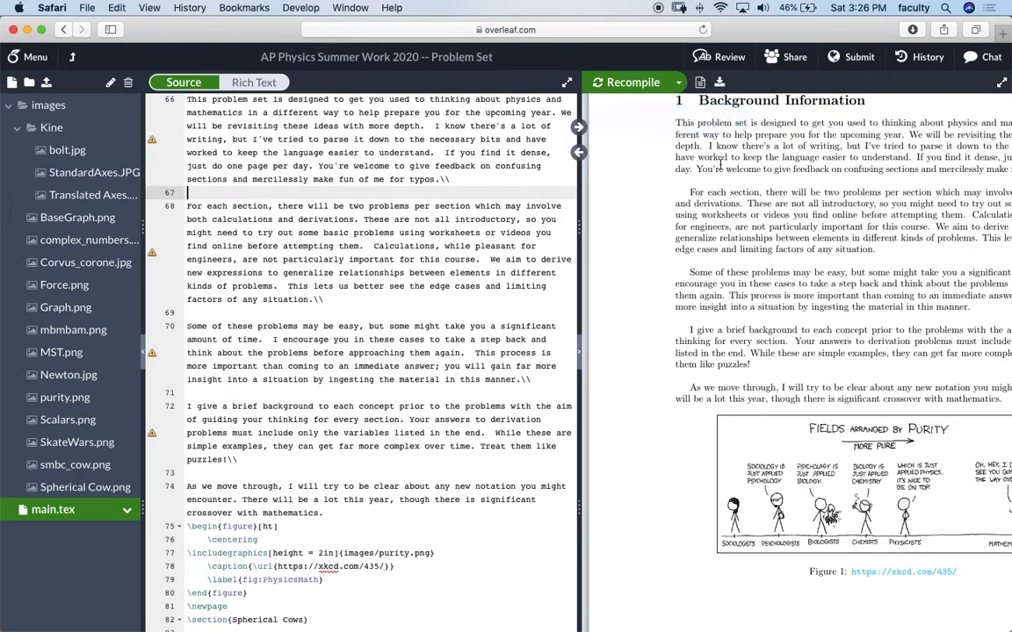
{"action": "scroll", "coordinate": [452, 275], "scroll_direction": "up", "scroll_amount": 5}
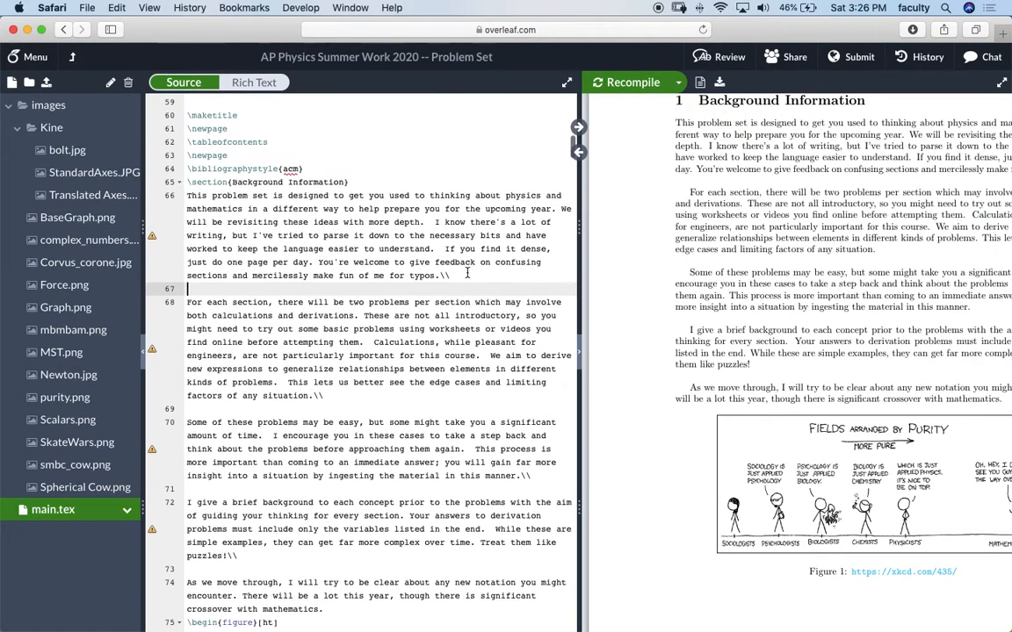
{"action": "left_click", "coordinate": [450, 275]}
{"action": "left_click_drag", "start_coordinate": [451, 275], "coordinate": [445, 275]}
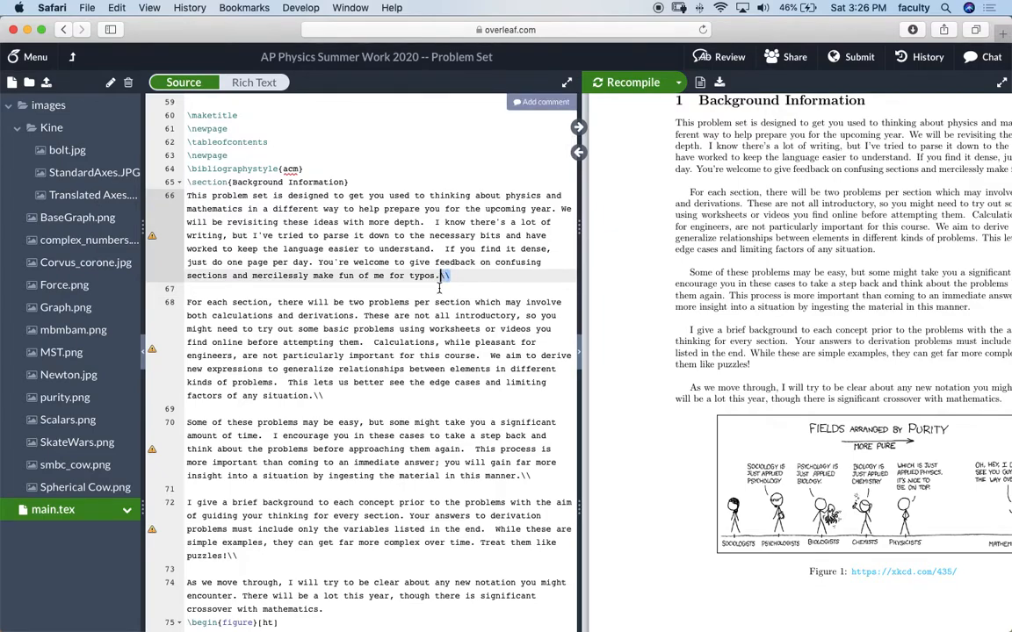
{"action": "left_click", "coordinate": [441, 285]}
{"action": "scroll", "coordinate": [676, 265], "scroll_direction": "down", "scroll_amount": 1}
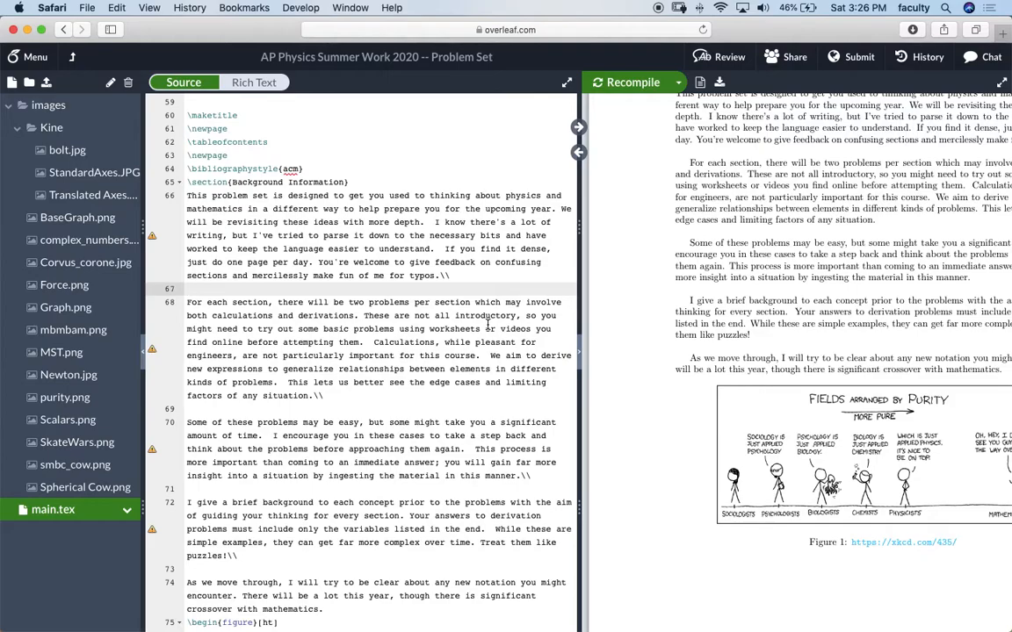
Examine the remaining Background Information paragraphs and the purity.png figure code in the source alongside Figure 1 in the compiled document
{"action": "left_click", "coordinate": [414, 315]}
{"action": "scroll", "coordinate": [413, 318], "scroll_direction": "down", "scroll_amount": 4}
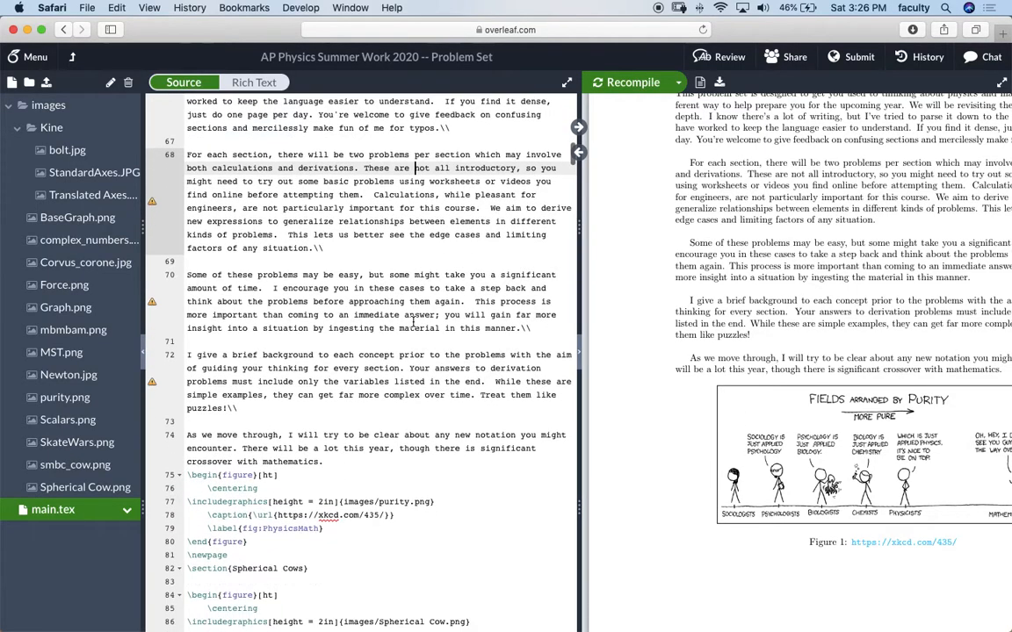
{"action": "left_click", "coordinate": [430, 264]}
{"action": "scroll", "coordinate": [441, 244], "scroll_direction": "up", "scroll_amount": 1}
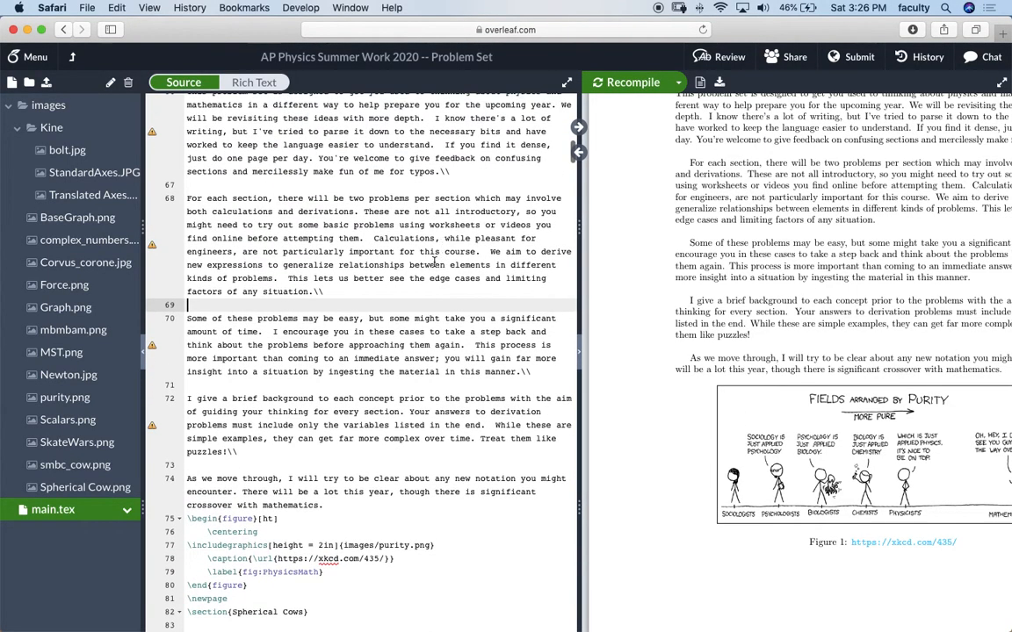
{"action": "left_click", "coordinate": [435, 264]}
{"action": "scroll", "coordinate": [439, 263], "scroll_direction": "up", "scroll_amount": 1}
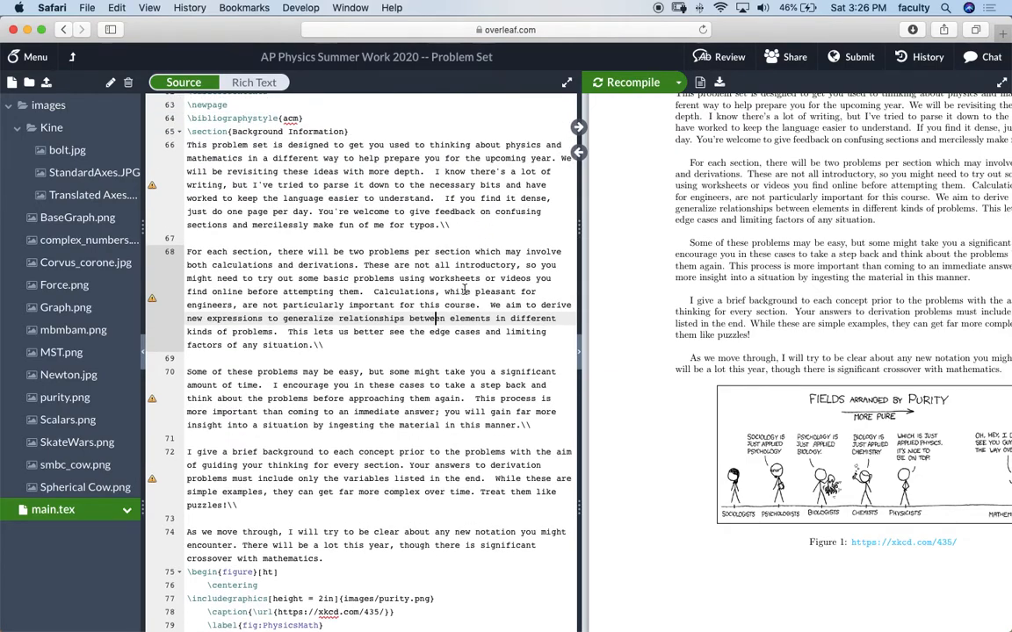
{"action": "scroll", "coordinate": [418, 261], "scroll_direction": "down", "scroll_amount": 1}
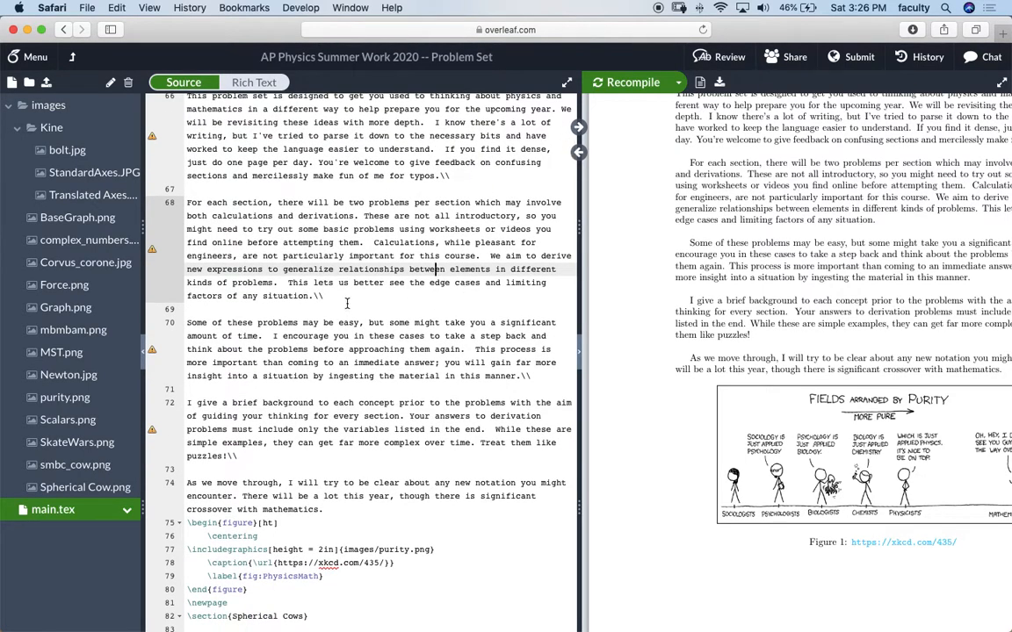
{"action": "scroll", "coordinate": [347, 303], "scroll_direction": "down", "scroll_amount": 3}
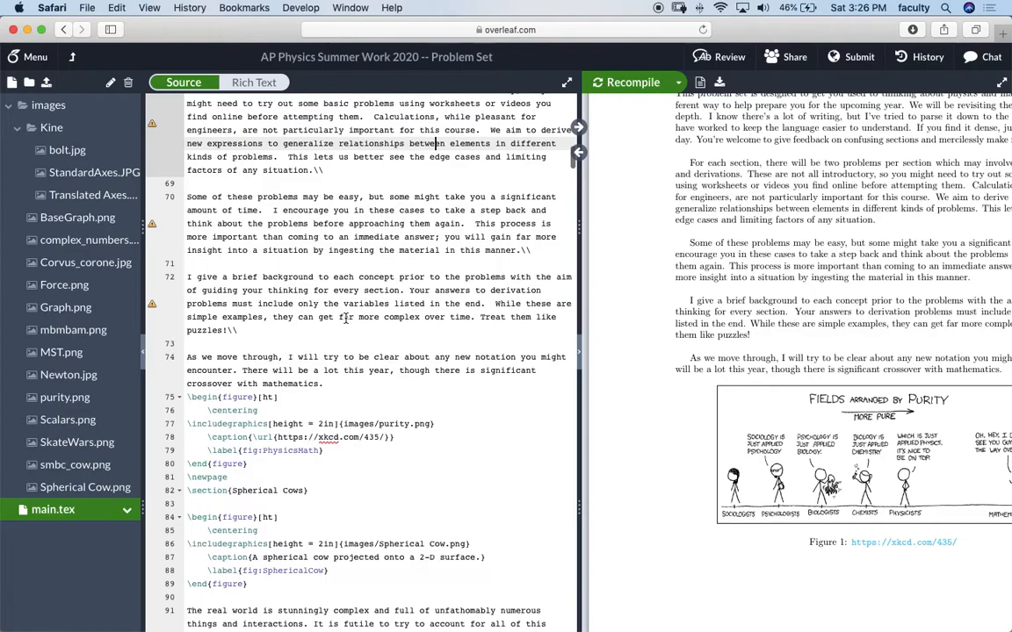
{"action": "scroll", "coordinate": [679, 312], "scroll_direction": "down", "scroll_amount": 2}
{"action": "scroll", "coordinate": [676, 313], "scroll_direction": "down", "scroll_amount": 1}
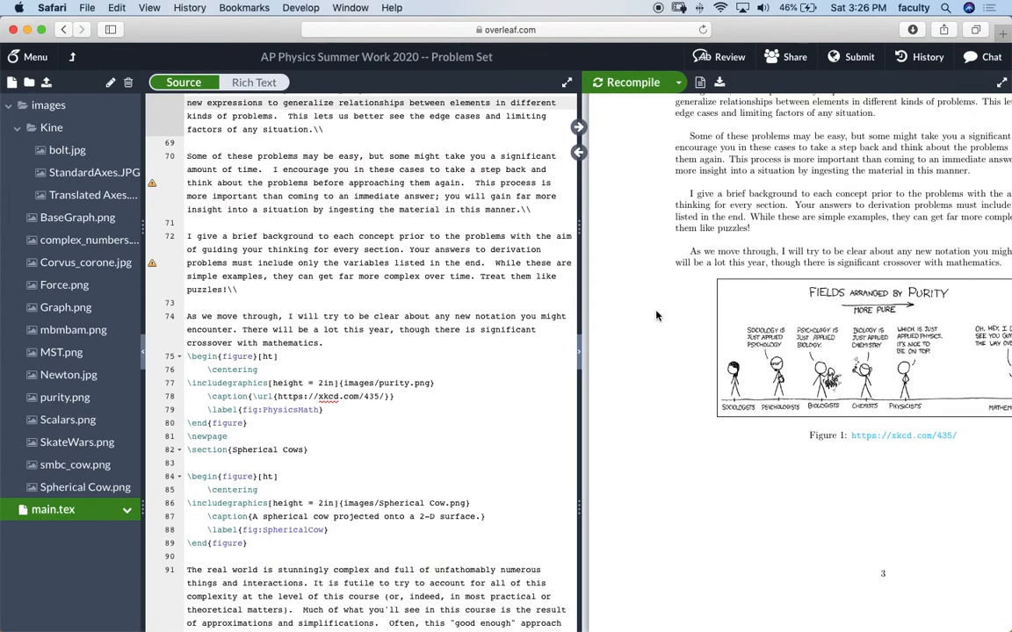
{"action": "scroll", "coordinate": [784, 283], "scroll_direction": "right", "scroll_amount": 5}
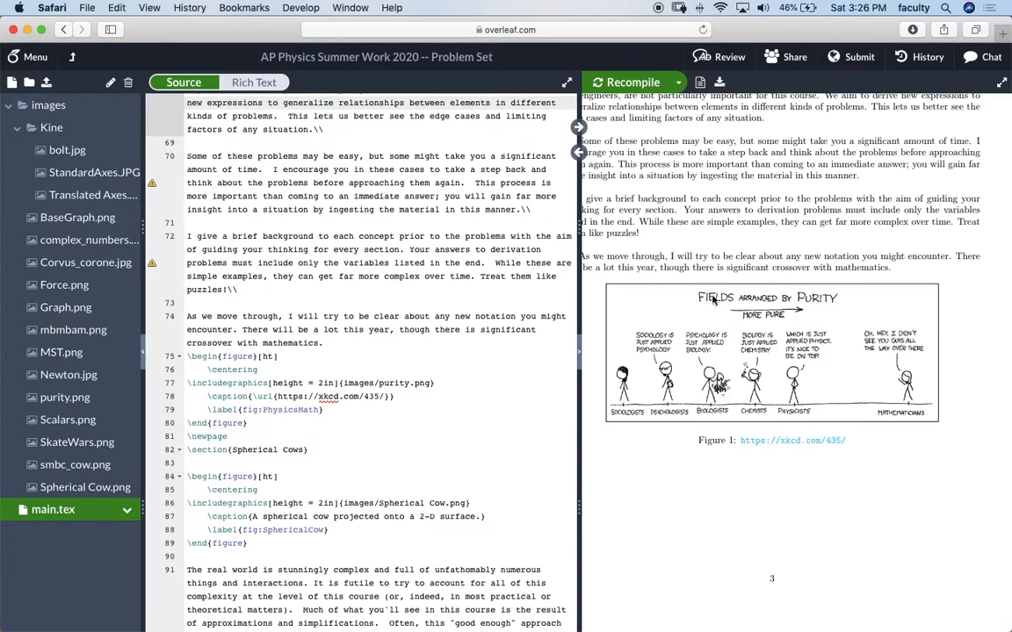
{"action": "left_click", "coordinate": [523, 295]}
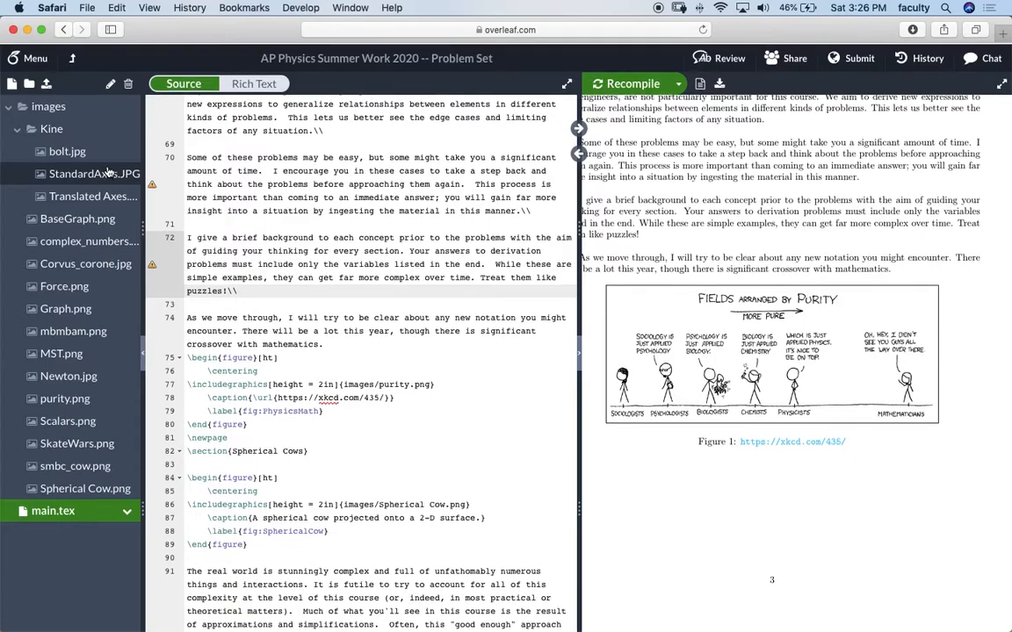
Collapse and re-expand the project's images folder, and collapse its Kine subfolder
{"action": "left_click", "coordinate": [11, 107]}
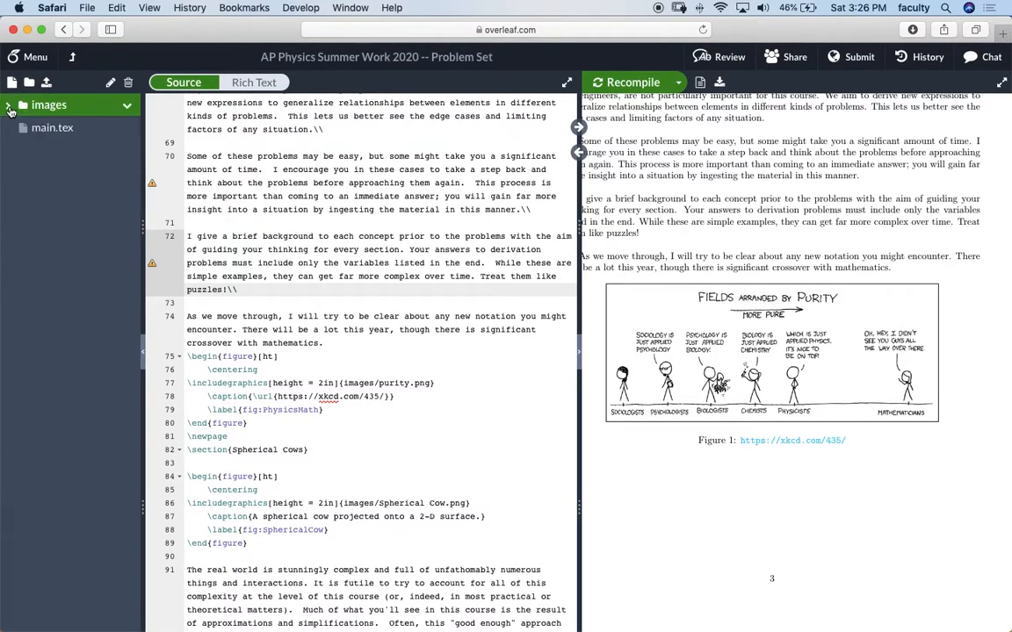
{"action": "left_click", "coordinate": [10, 107]}
{"action": "left_click", "coordinate": [10, 107]}
{"action": "left_click", "coordinate": [14, 110]}
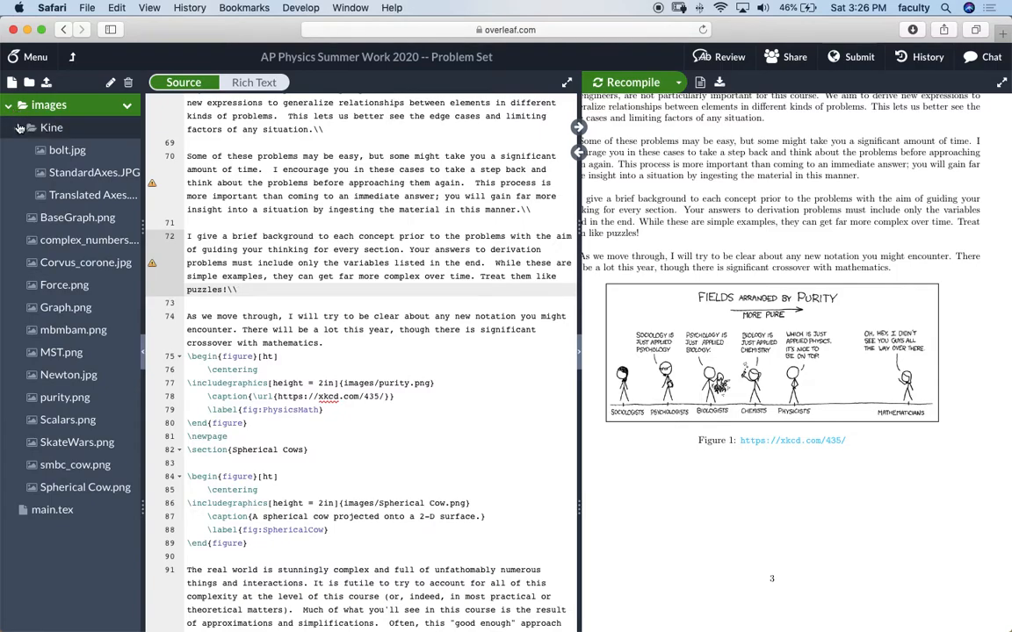
{"action": "left_click", "coordinate": [18, 127]}
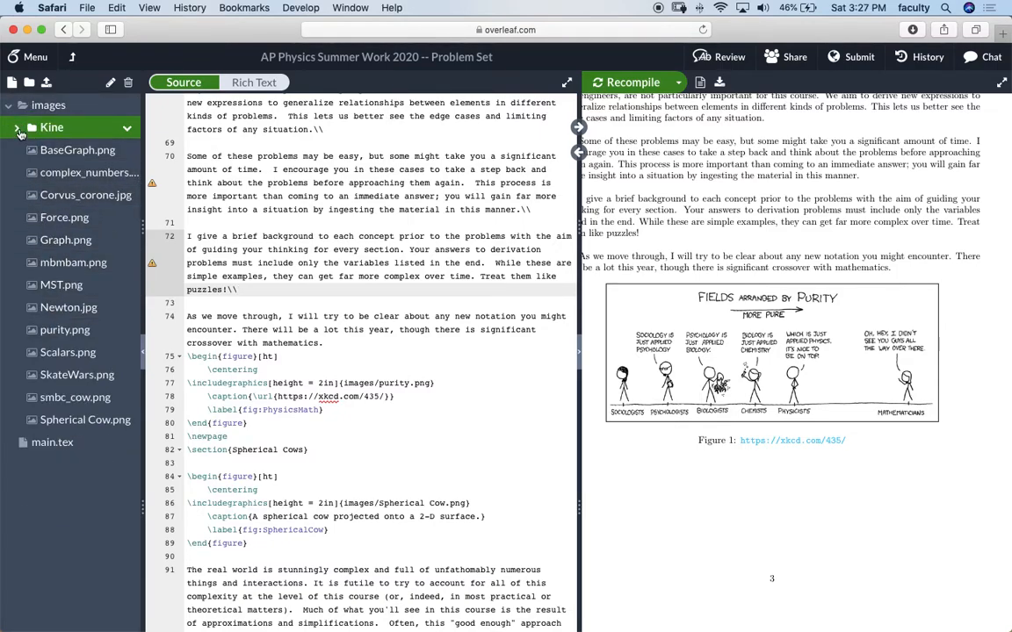
Highlight the image path images/purity.png, the xkcd caption URL and the PhysicsMath label in the first figure's code
{"action": "left_click", "coordinate": [337, 383]}
{"action": "left_click_drag", "start_coordinate": [342, 381], "coordinate": [430, 382]}
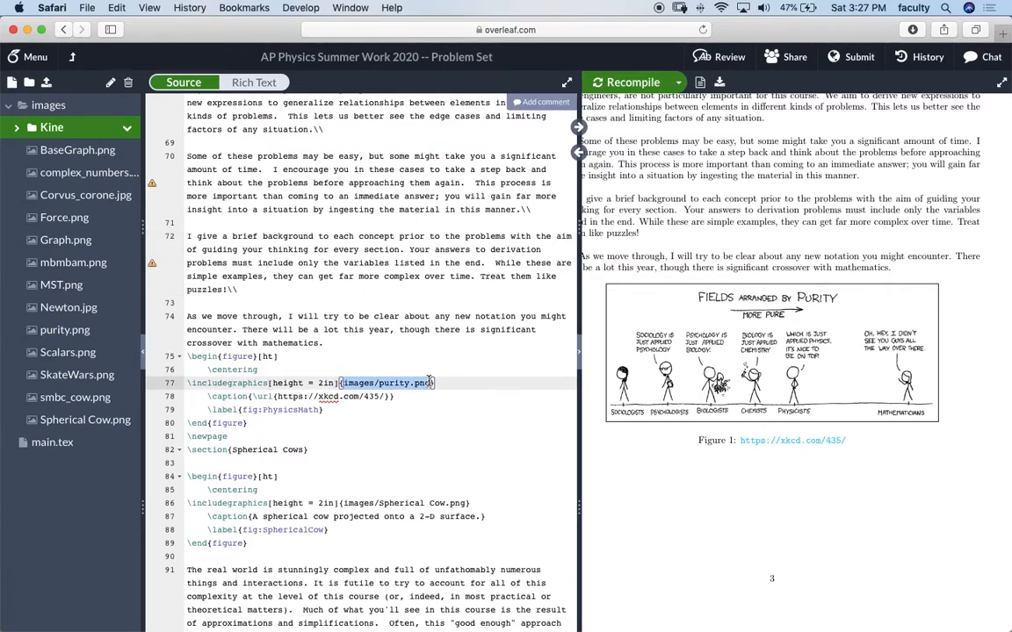
{"action": "left_click", "coordinate": [465, 395]}
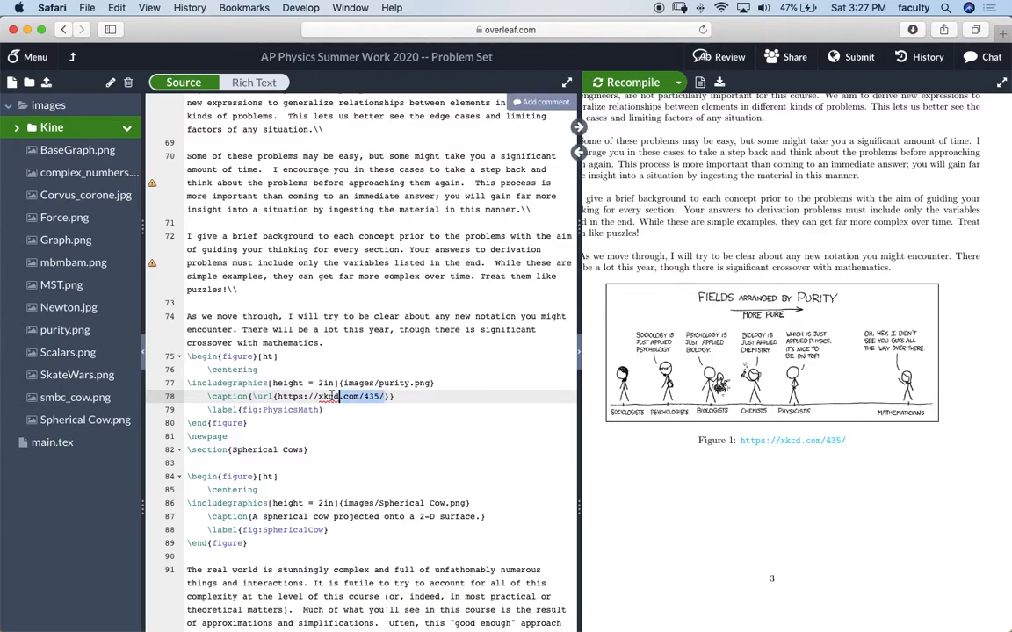
{"action": "left_click", "coordinate": [298, 409]}
{"action": "double_click", "coordinate": [299, 410]}
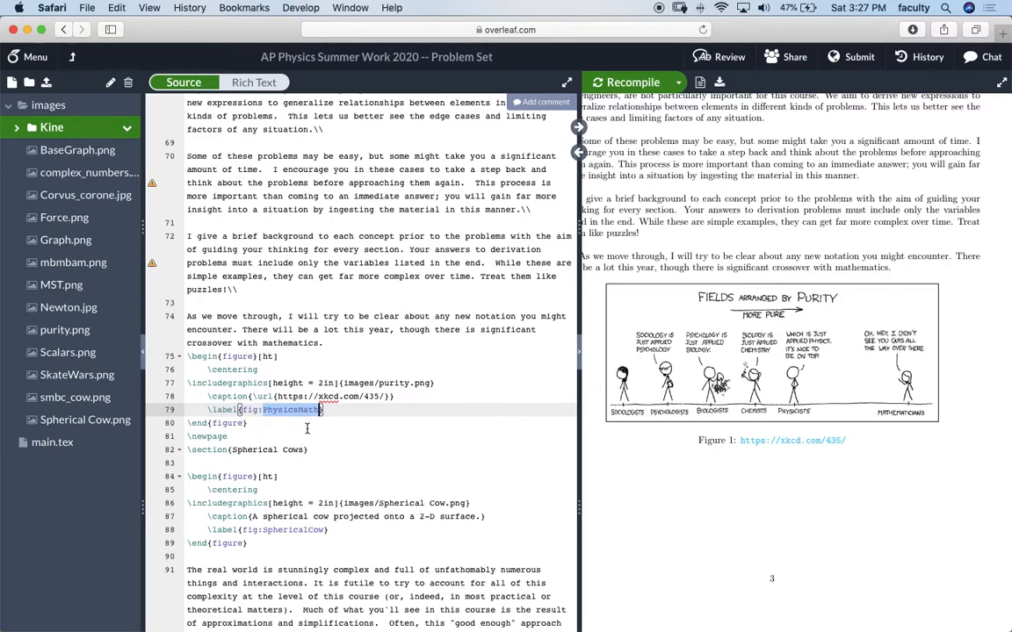
Highlight the whole purity.png figure block in the source, and its ht placement option
{"action": "left_click_drag", "start_coordinate": [303, 426], "coordinate": [184, 356]}
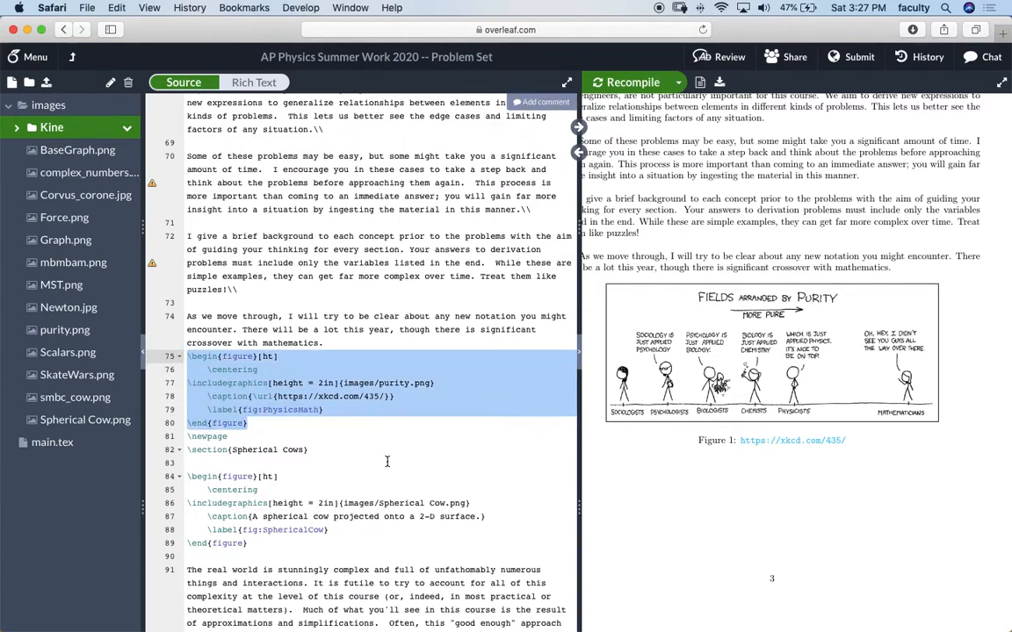
{"action": "double_click", "coordinate": [266, 356]}
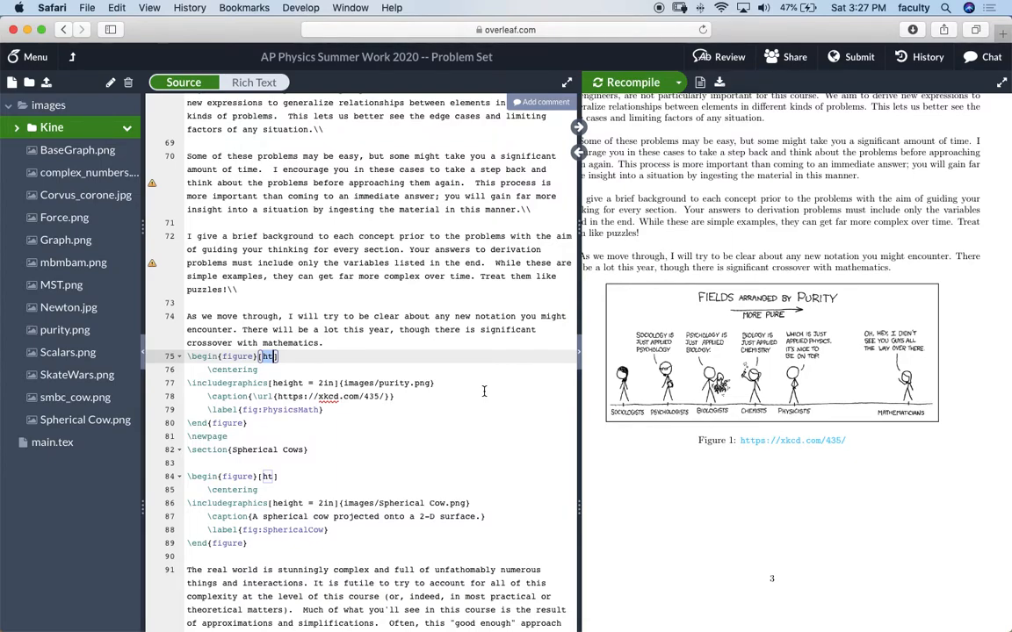
{"action": "left_click", "coordinate": [455, 331]}
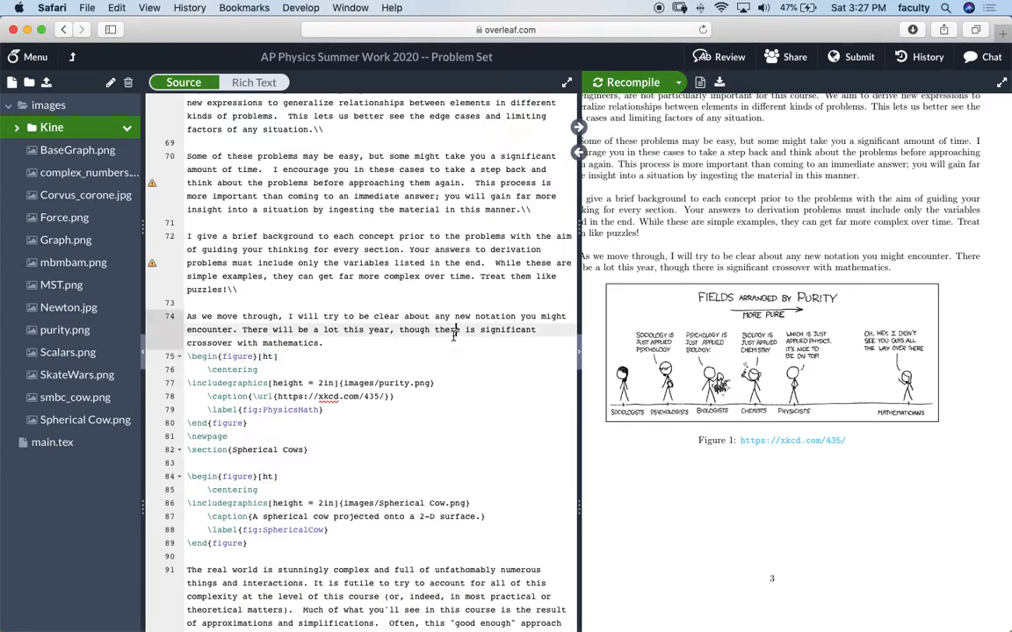
Inspect Figure 1 in the compiled document and the figure blocks around the Spherical Cows section in the source
{"action": "scroll", "coordinate": [464, 333], "scroll_direction": "down", "scroll_amount": 3}
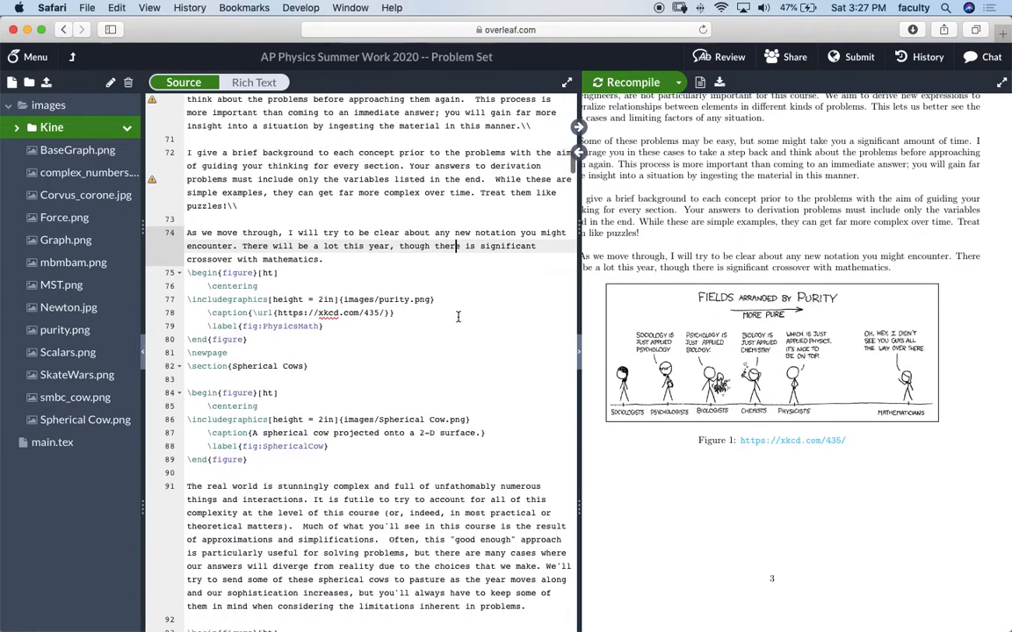
{"action": "scroll", "coordinate": [699, 375], "scroll_direction": "left", "scroll_amount": 4}
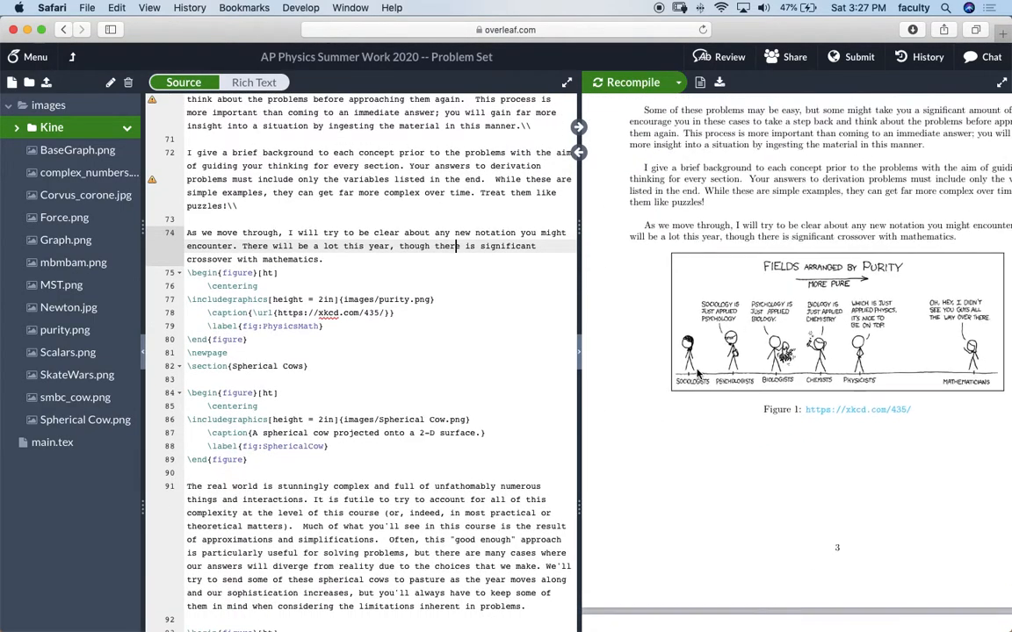
{"action": "scroll", "coordinate": [698, 375], "scroll_direction": "right", "scroll_amount": 2}
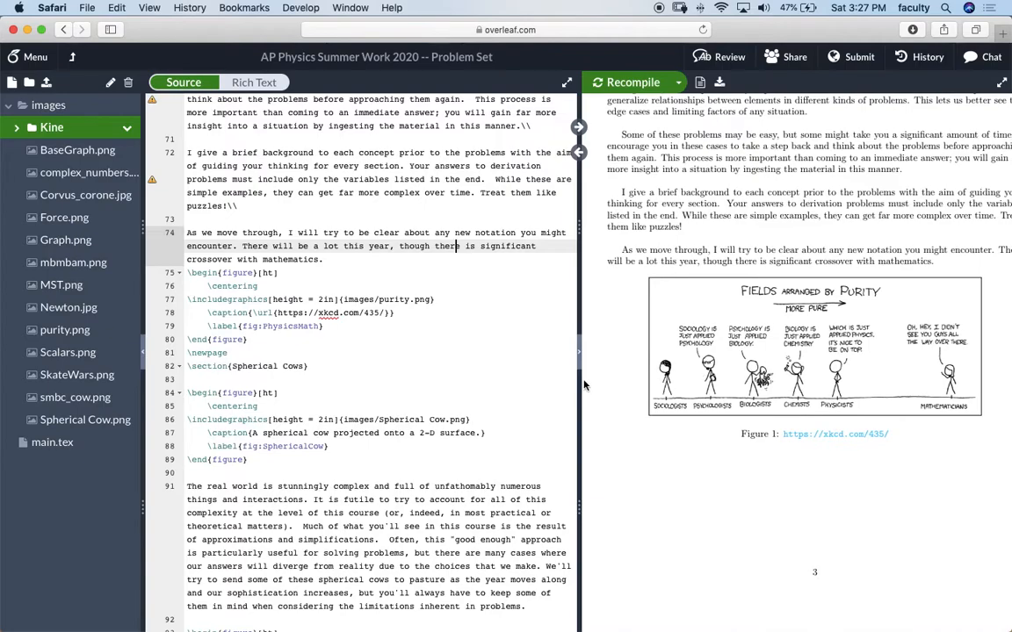
{"action": "left_click", "coordinate": [480, 317]}
{"action": "scroll", "coordinate": [480, 317], "scroll_direction": "down", "scroll_amount": 4}
{"action": "left_click", "coordinate": [341, 295]}
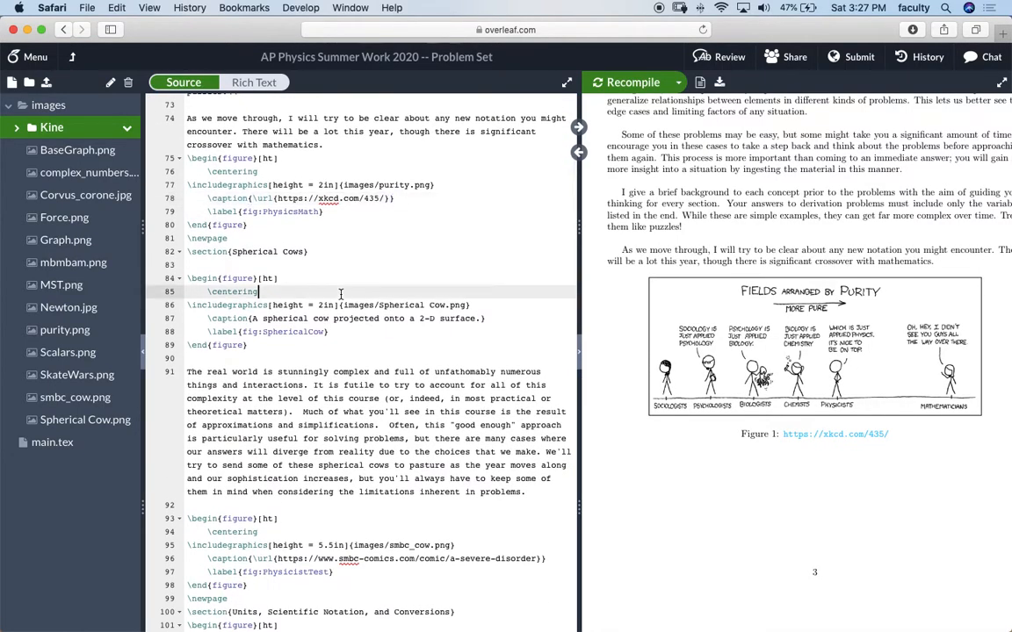
{"action": "scroll", "coordinate": [341, 295], "scroll_direction": "up", "scroll_amount": 2}
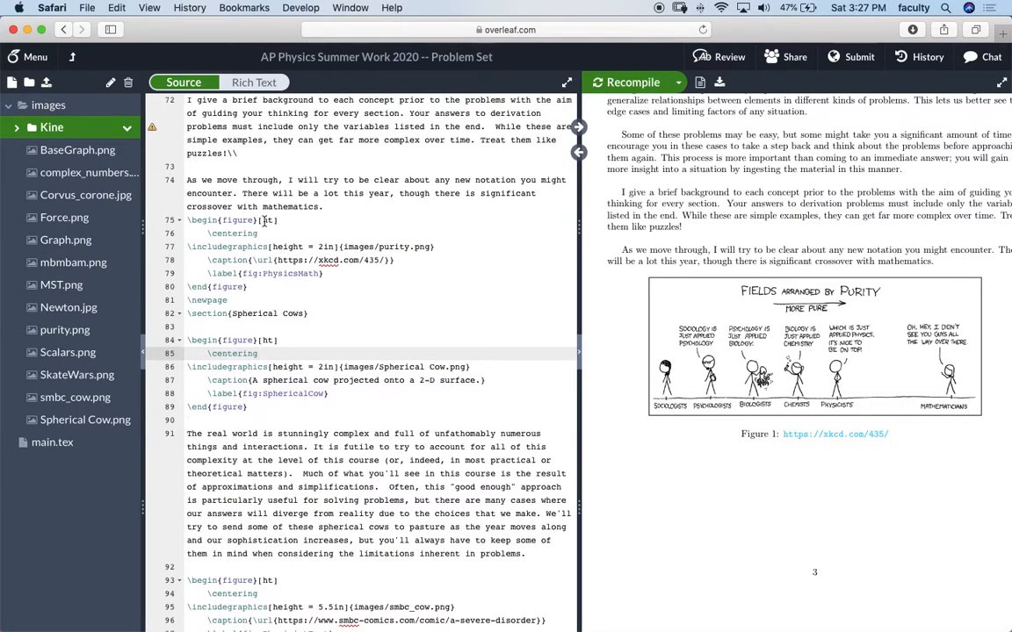
Highlight the purity.png figure block again, from \begin{figure} to \end{figure}, and clear the selection
{"action": "left_click", "coordinate": [262, 300]}
{"action": "left_click_drag", "start_coordinate": [267, 294], "coordinate": [163, 220]}
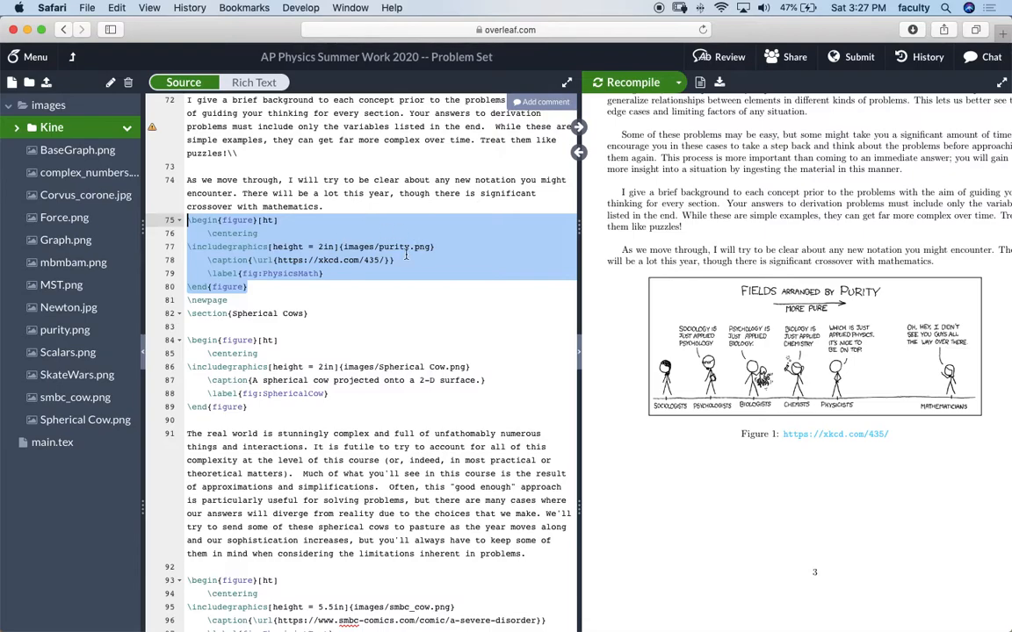
{"action": "scroll", "coordinate": [379, 254], "scroll_direction": "down", "scroll_amount": 3}
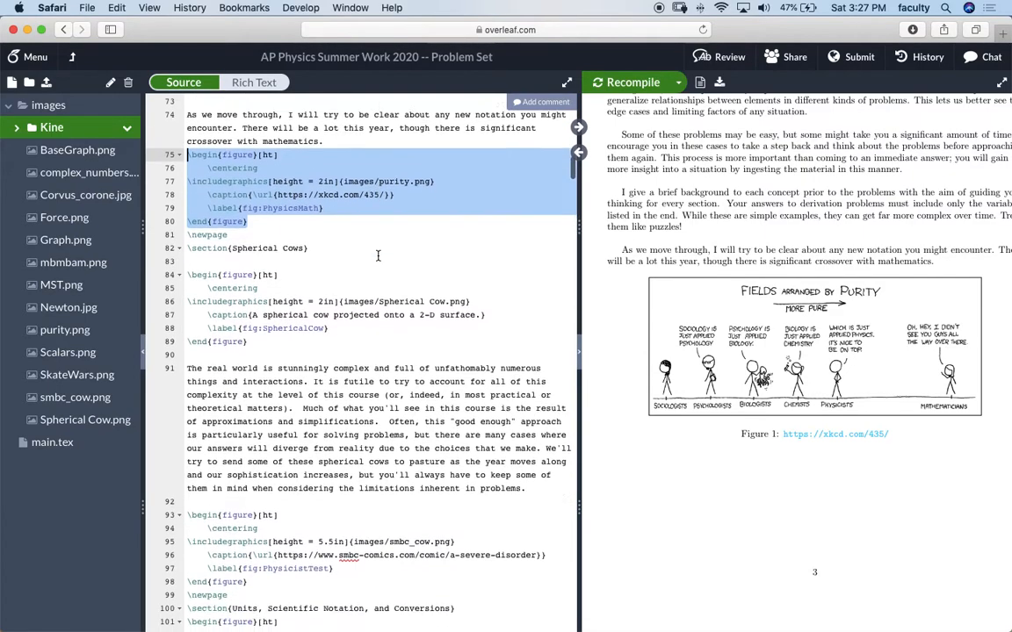
{"action": "left_click", "coordinate": [264, 226]}
Highlight the paragraph below the spherical cow figure code, and the \section{Spherical Cows} command above it
{"action": "scroll", "coordinate": [265, 276], "scroll_direction": "down", "scroll_amount": 5}
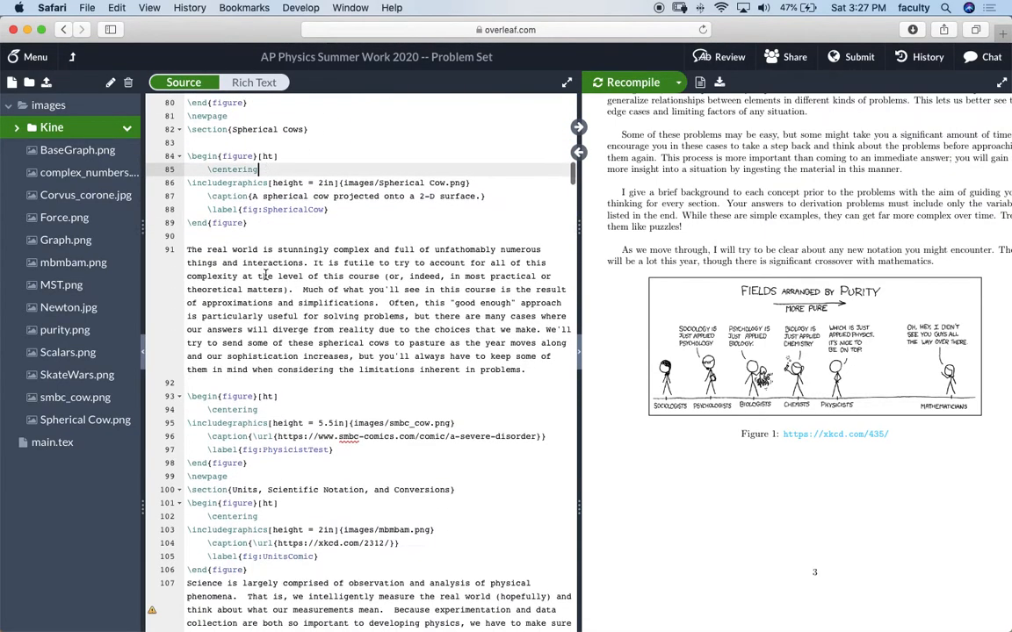
{"action": "left_click_drag", "start_coordinate": [190, 183], "coordinate": [419, 291]}
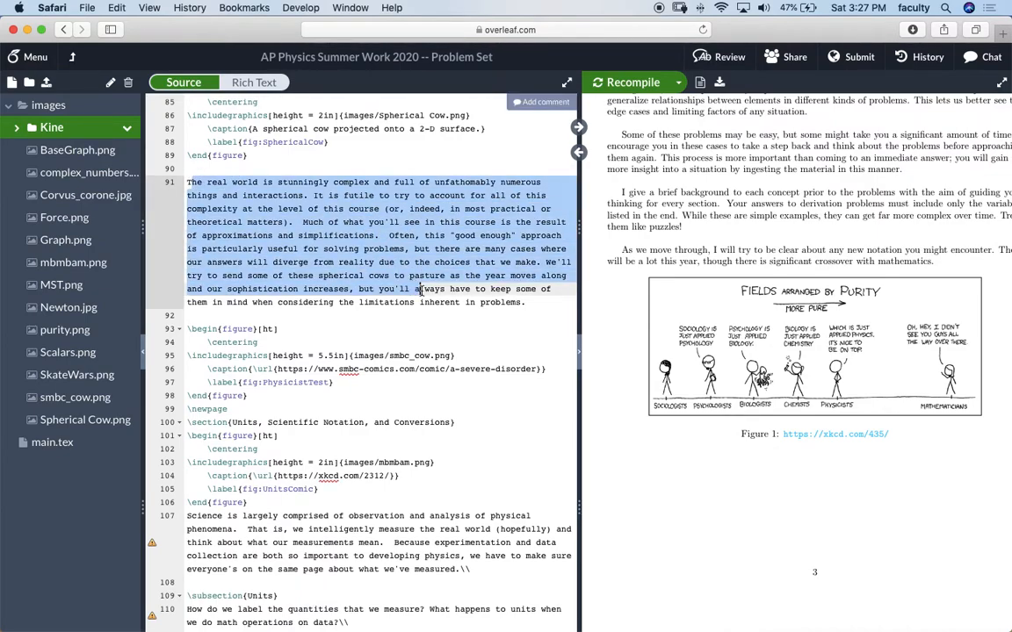
{"action": "left_click", "coordinate": [279, 156]}
{"action": "scroll", "coordinate": [270, 175], "scroll_direction": "up", "scroll_amount": 1}
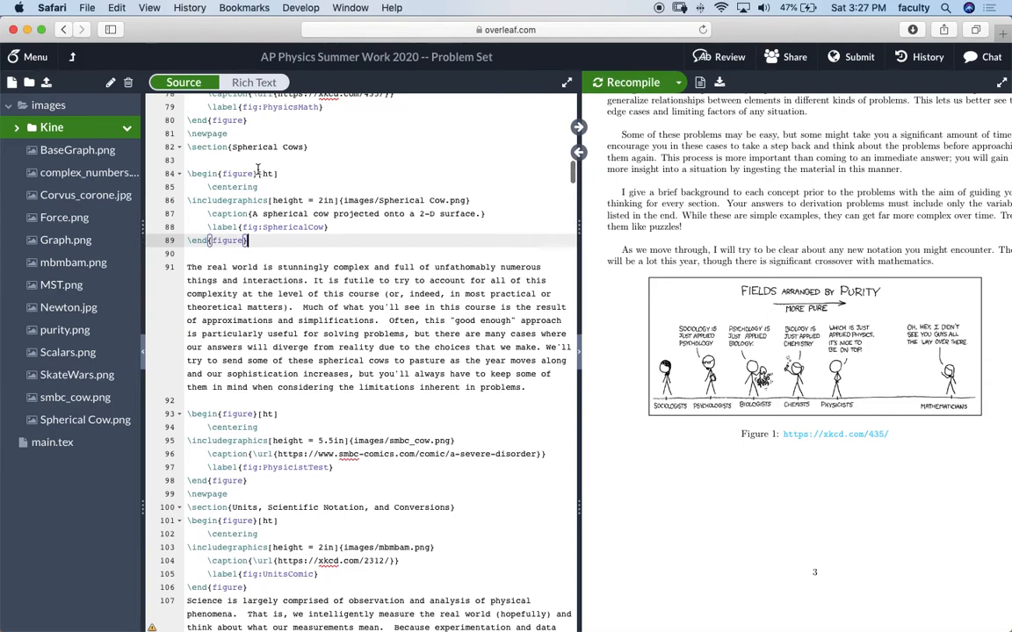
{"action": "left_click", "coordinate": [187, 148]}
{"action": "left_click_drag", "start_coordinate": [187, 148], "coordinate": [312, 148]}
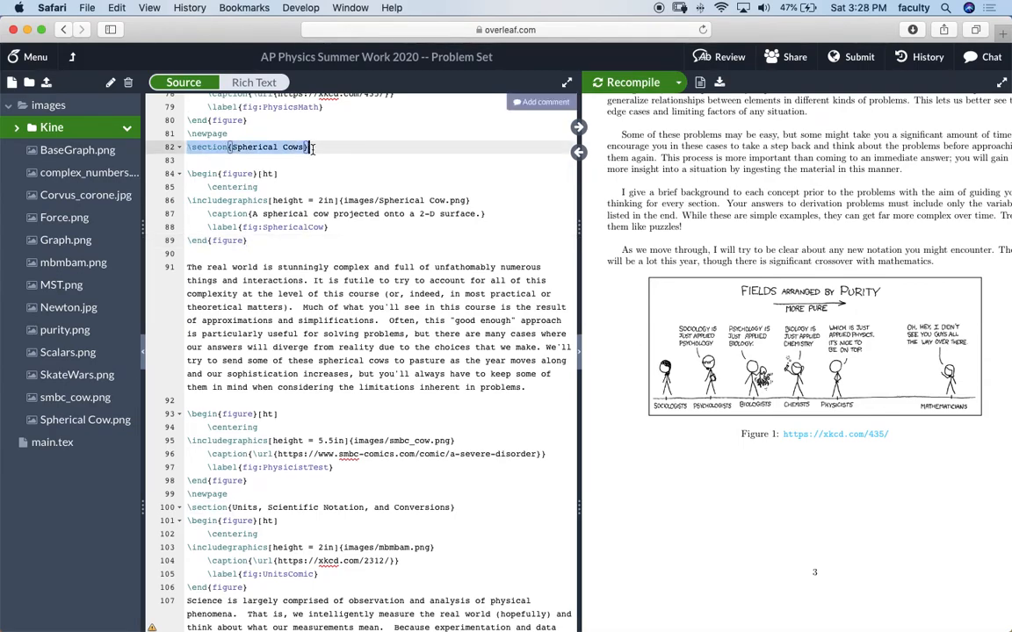
{"action": "left_click", "coordinate": [241, 166]}
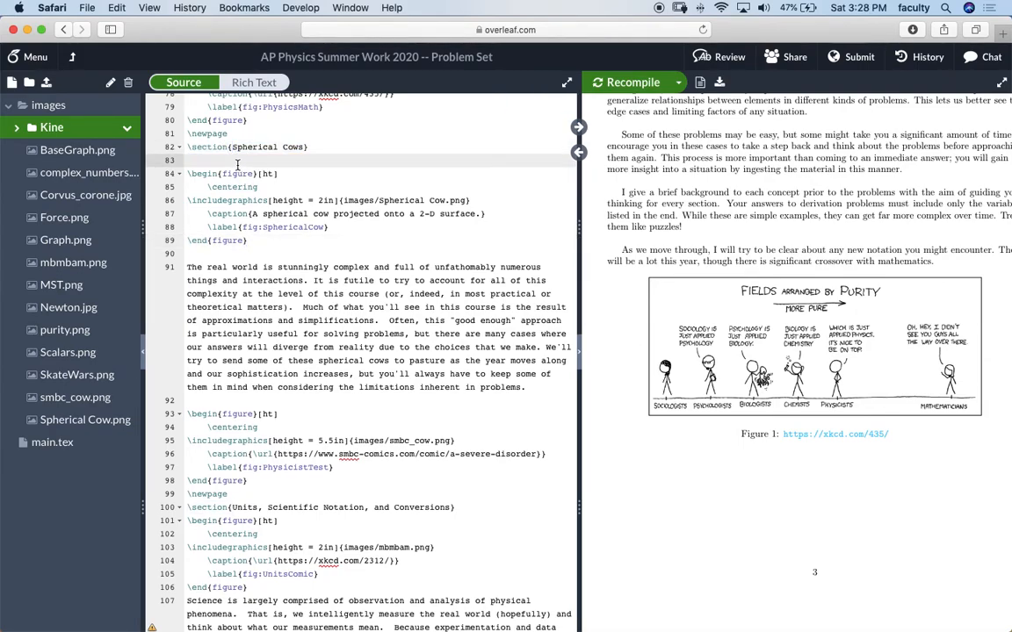
View the Spherical Cows section in the compiled document and highlight the matching figure block in the source
{"action": "scroll", "coordinate": [707, 315], "scroll_direction": "up", "scroll_amount": 2}
{"action": "scroll", "coordinate": [708, 316], "scroll_direction": "down", "scroll_amount": 8}
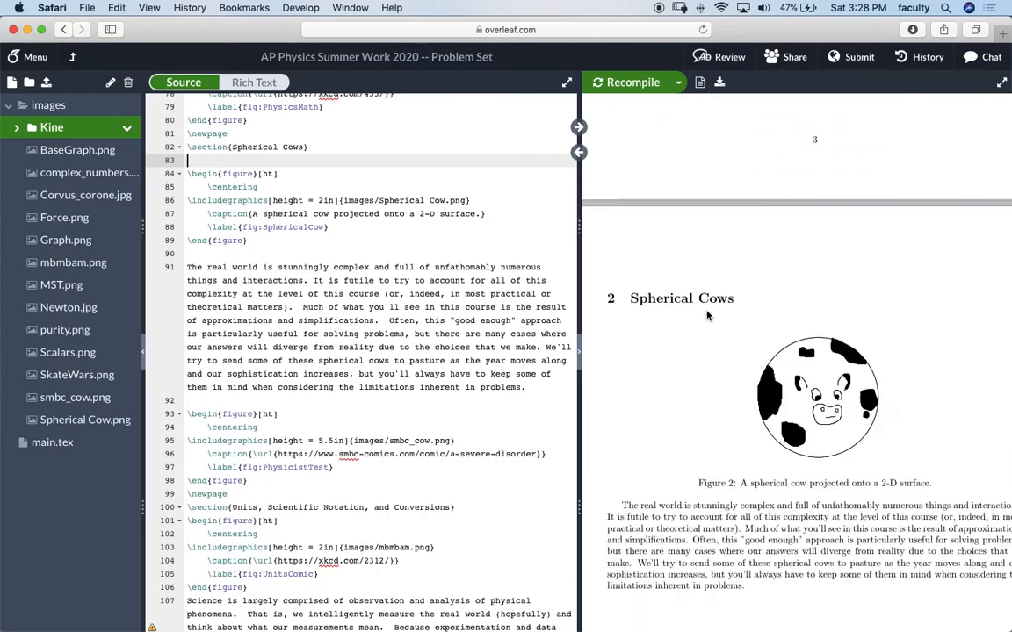
{"action": "scroll", "coordinate": [707, 314], "scroll_direction": "down", "scroll_amount": 1}
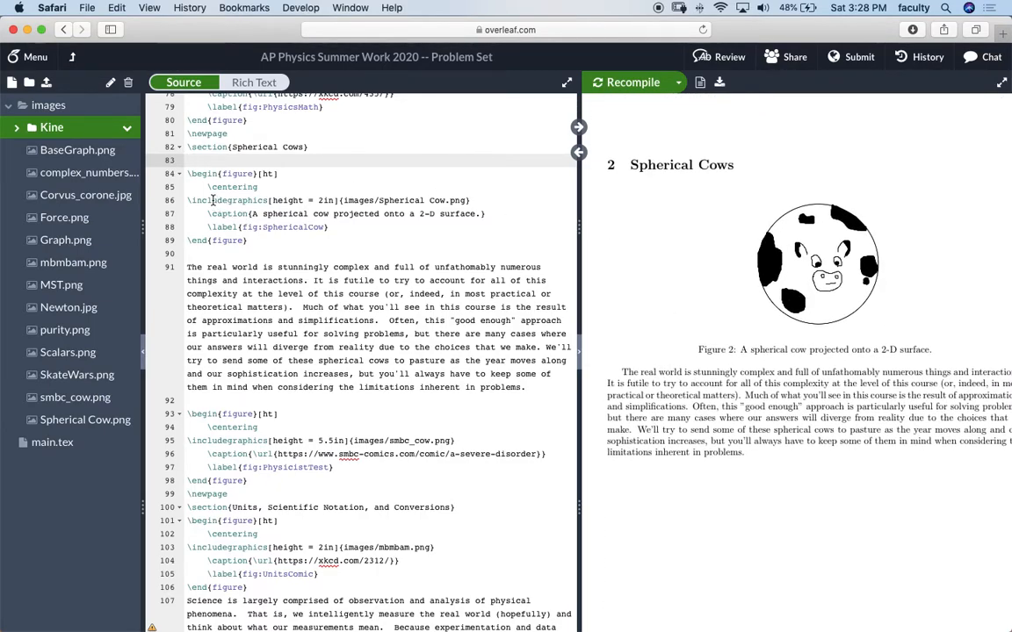
{"action": "left_click_drag", "start_coordinate": [188, 173], "coordinate": [258, 240]}
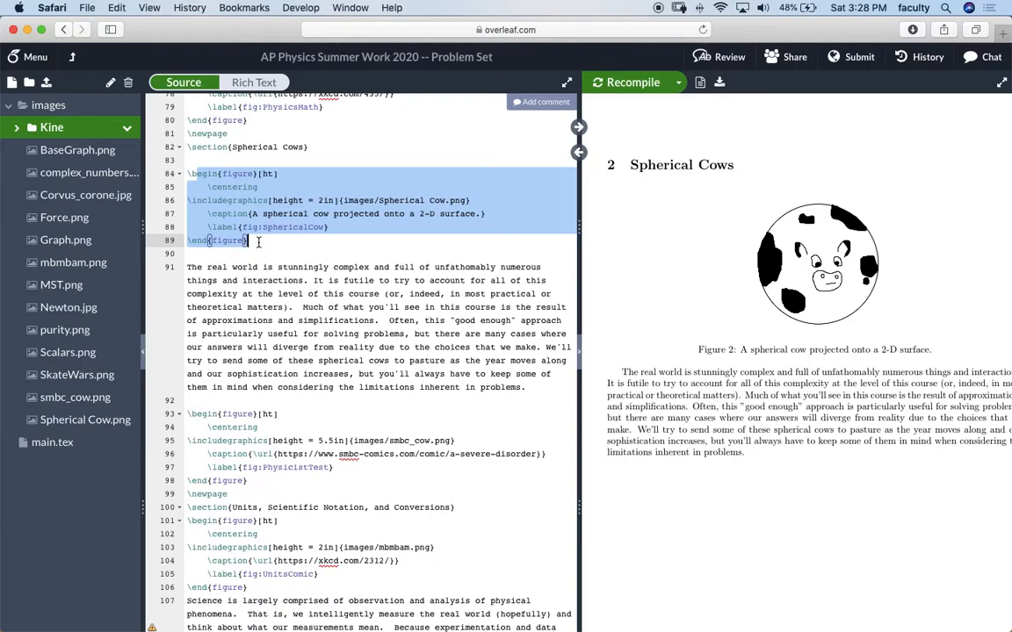
{"action": "left_click", "coordinate": [258, 242]}
Highlight the image file path, the 2in height and the SphericalCow label in the spherical cow figure's code, and examine its caption
{"action": "scroll", "coordinate": [260, 237], "scroll_direction": "down", "scroll_amount": 2}
{"action": "left_click", "coordinate": [468, 156]}
{"action": "left_click_drag", "start_coordinate": [466, 156], "coordinate": [330, 169]}
{"action": "double_click", "coordinate": [327, 155]}
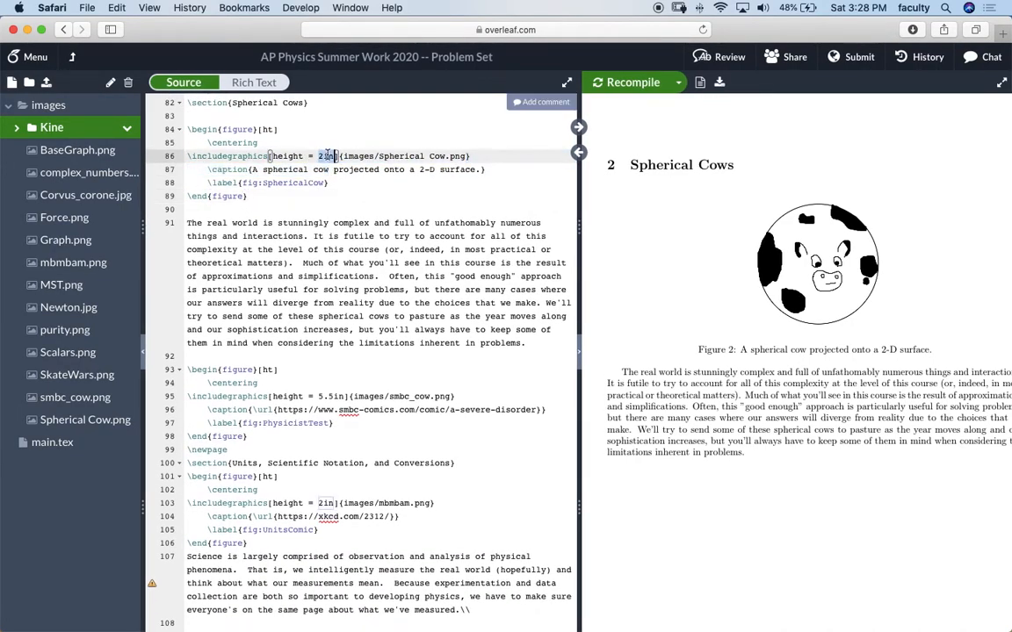
{"action": "left_click", "coordinate": [368, 170]}
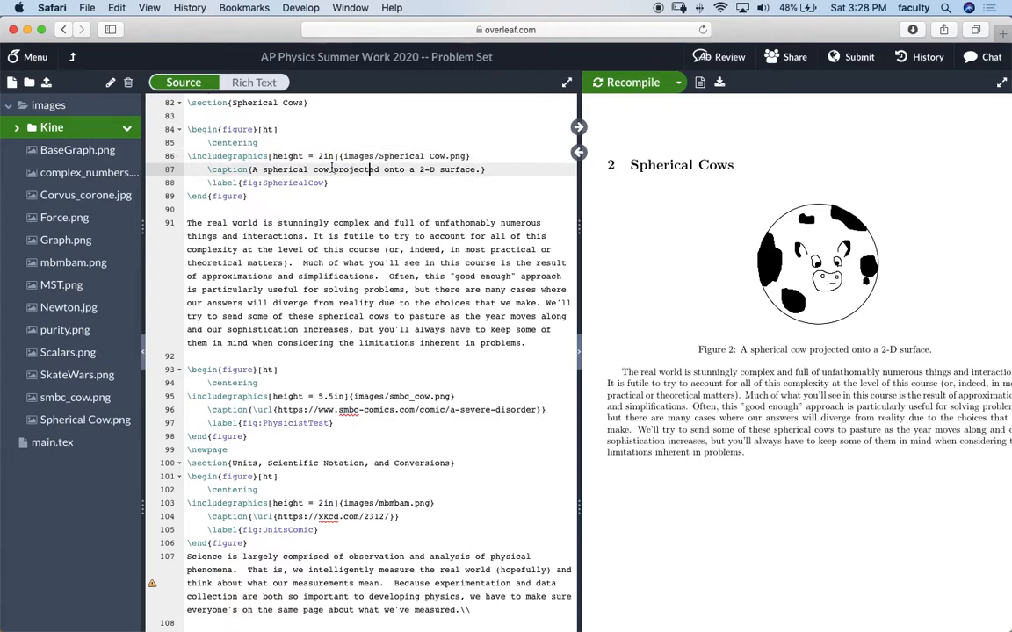
{"action": "double_click", "coordinate": [305, 183]}
{"action": "scroll", "coordinate": [366, 211], "scroll_direction": "down", "scroll_amount": 5}
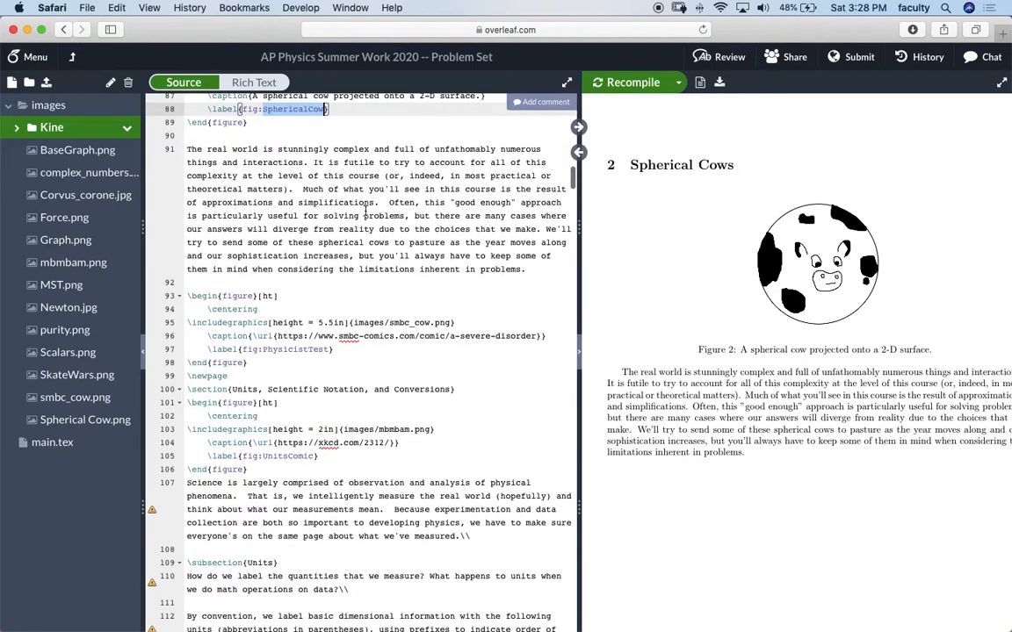
Compare the smbc_cow.png figure and the Units, Scientific Notation, and Conversions section in the source with the compiled pages
{"action": "scroll", "coordinate": [365, 199], "scroll_direction": "down", "scroll_amount": 2}
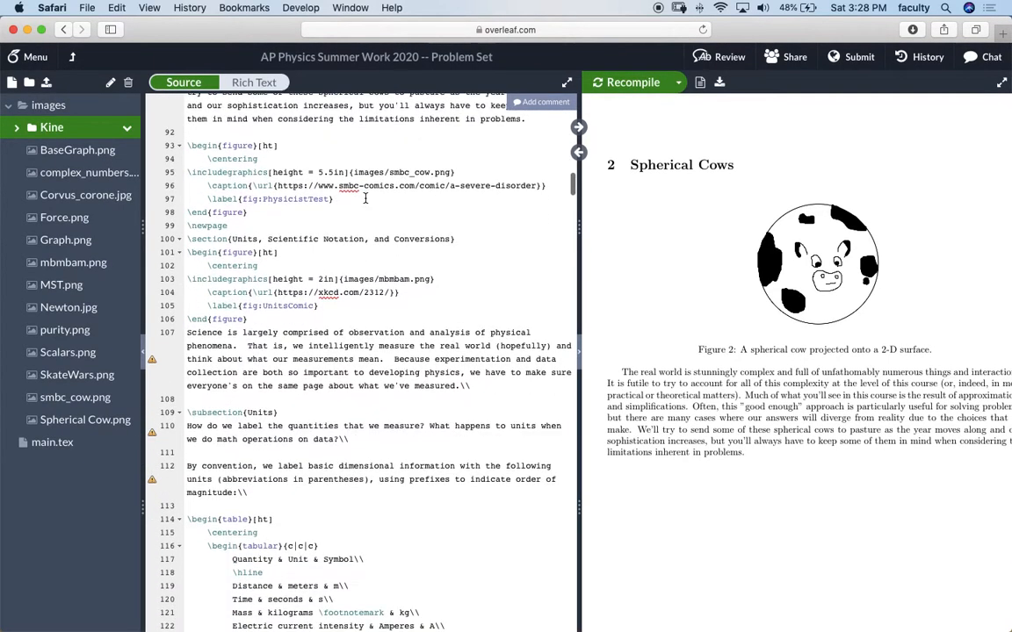
{"action": "scroll", "coordinate": [780, 249], "scroll_direction": "down", "scroll_amount": 5}
{"action": "scroll", "coordinate": [780, 249], "scroll_direction": "down", "scroll_amount": 10}
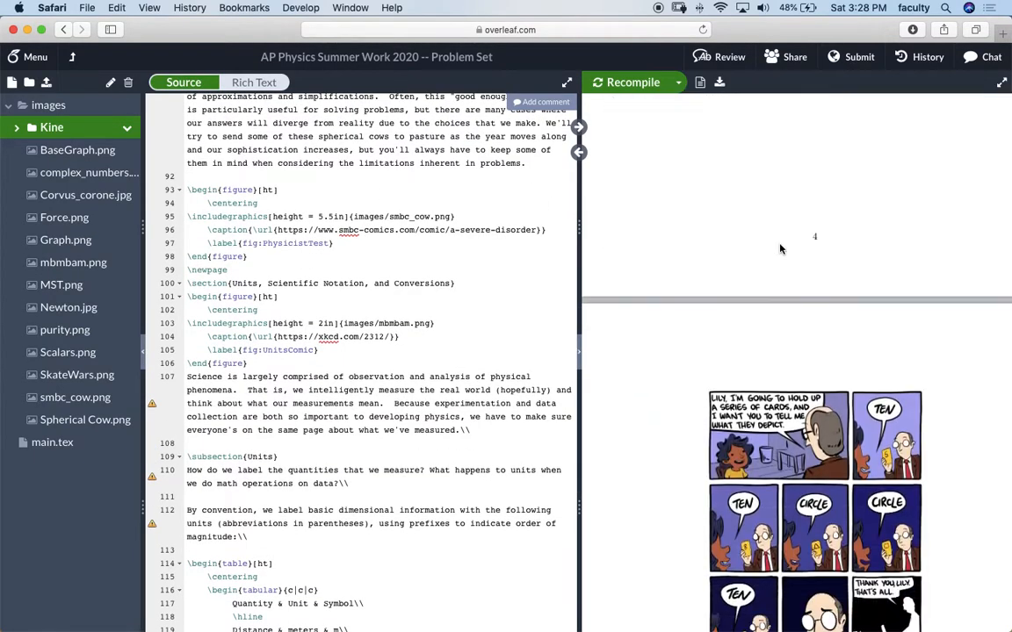
{"action": "scroll", "coordinate": [780, 249], "scroll_direction": "down", "scroll_amount": 2}
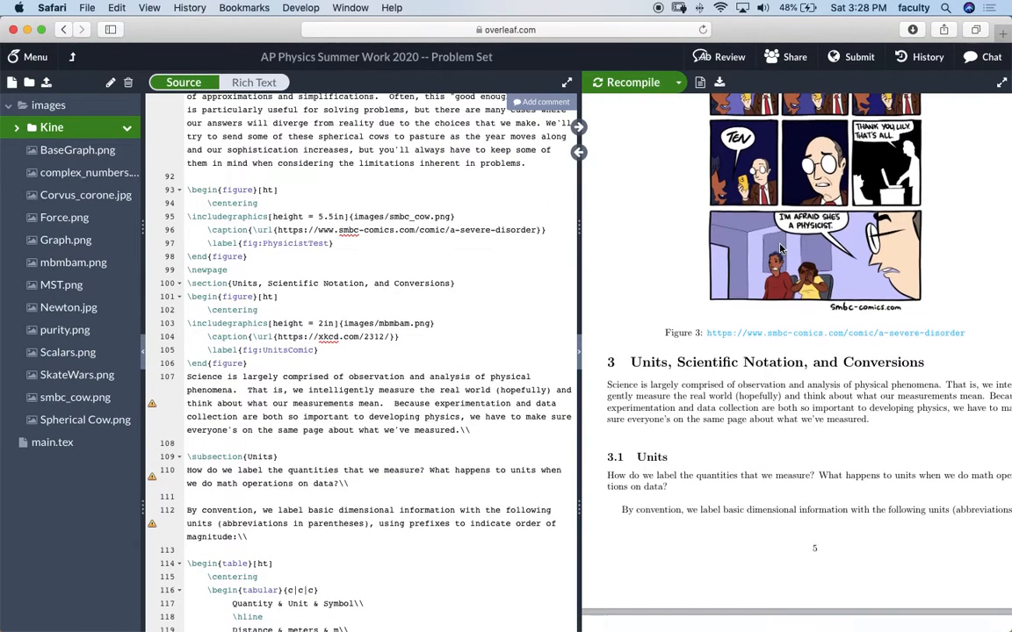
{"action": "scroll", "coordinate": [405, 323], "scroll_direction": "down", "scroll_amount": 3}
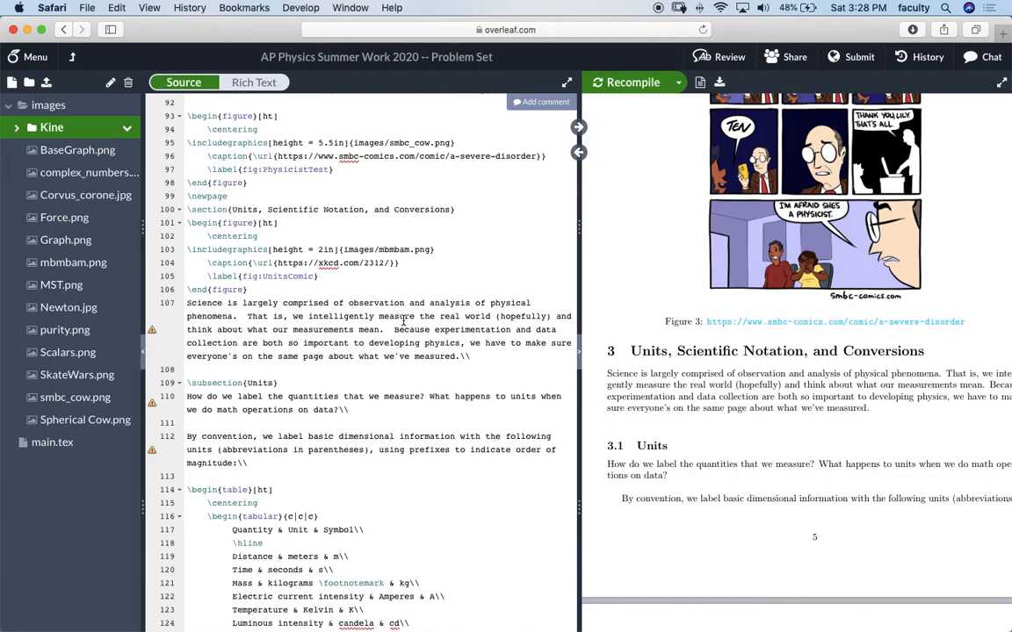
{"action": "scroll", "coordinate": [404, 323], "scroll_direction": "down", "scroll_amount": 2}
{"action": "scroll", "coordinate": [404, 322], "scroll_direction": "up", "scroll_amount": 4}
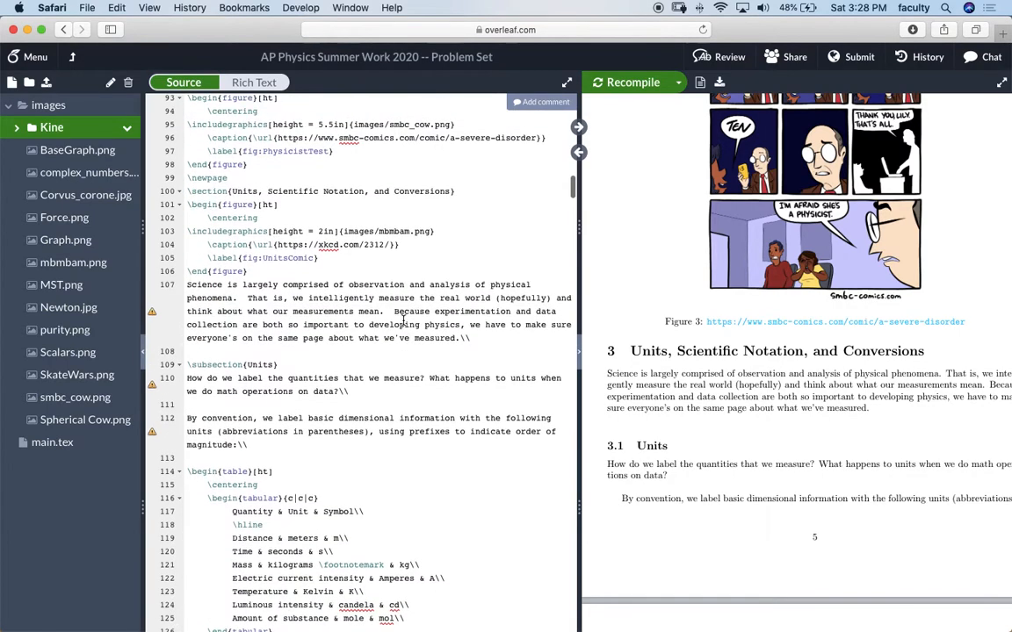
{"action": "scroll", "coordinate": [408, 324], "scroll_direction": "down", "scroll_amount": 1}
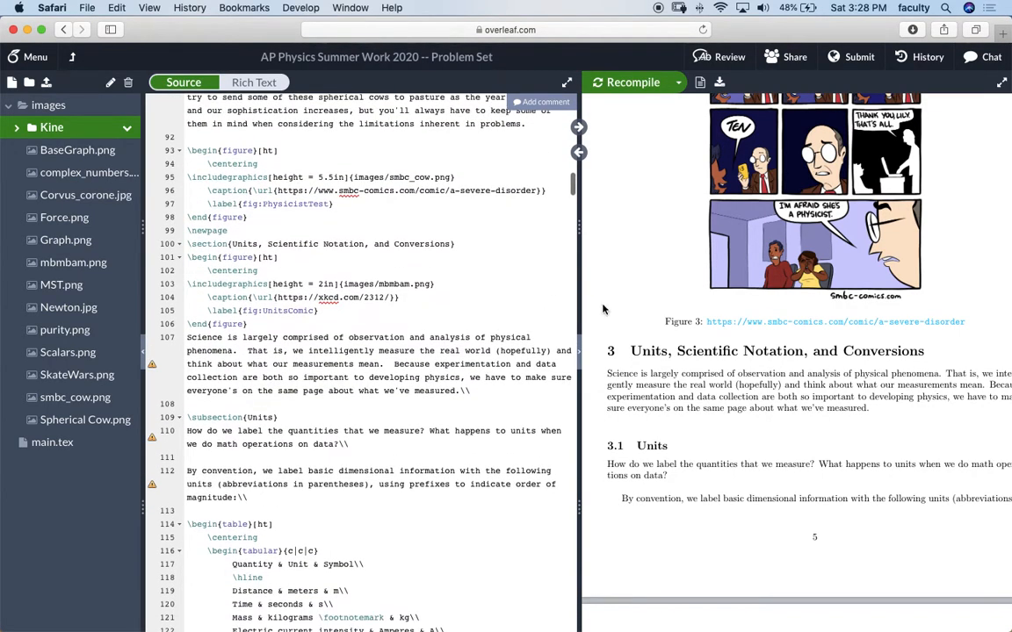
{"action": "scroll", "coordinate": [640, 321], "scroll_direction": "down", "scroll_amount": 3}
{"action": "scroll", "coordinate": [395, 364], "scroll_direction": "down", "scroll_amount": 5}
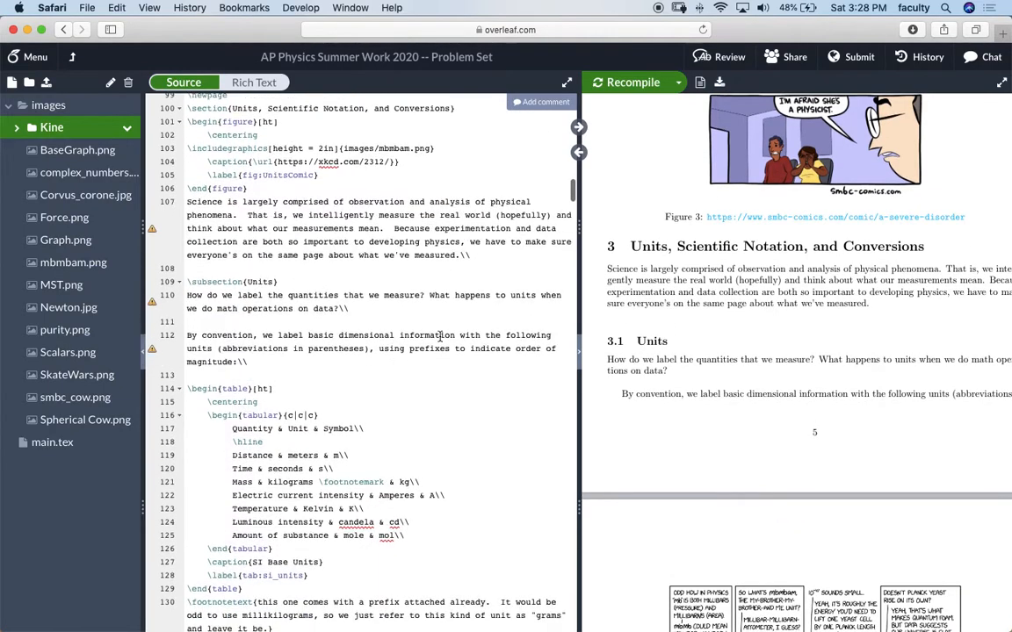
{"action": "scroll", "coordinate": [615, 290], "scroll_direction": "down", "scroll_amount": 1}
{"action": "scroll", "coordinate": [244, 237], "scroll_direction": "up", "scroll_amount": 1}
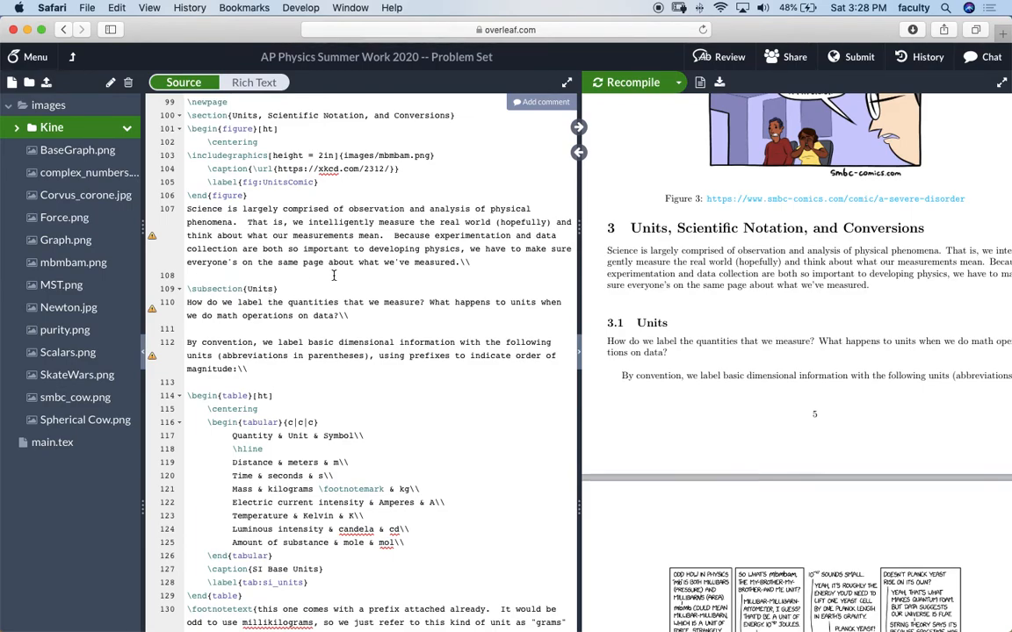
View the xkcd comic in the compiled document and highlight its source lines, from \includegraphics for mbmbam.png through the UnitsComic label
{"action": "left_click", "coordinate": [497, 332]}
{"action": "scroll", "coordinate": [631, 322], "scroll_direction": "down", "scroll_amount": 4}
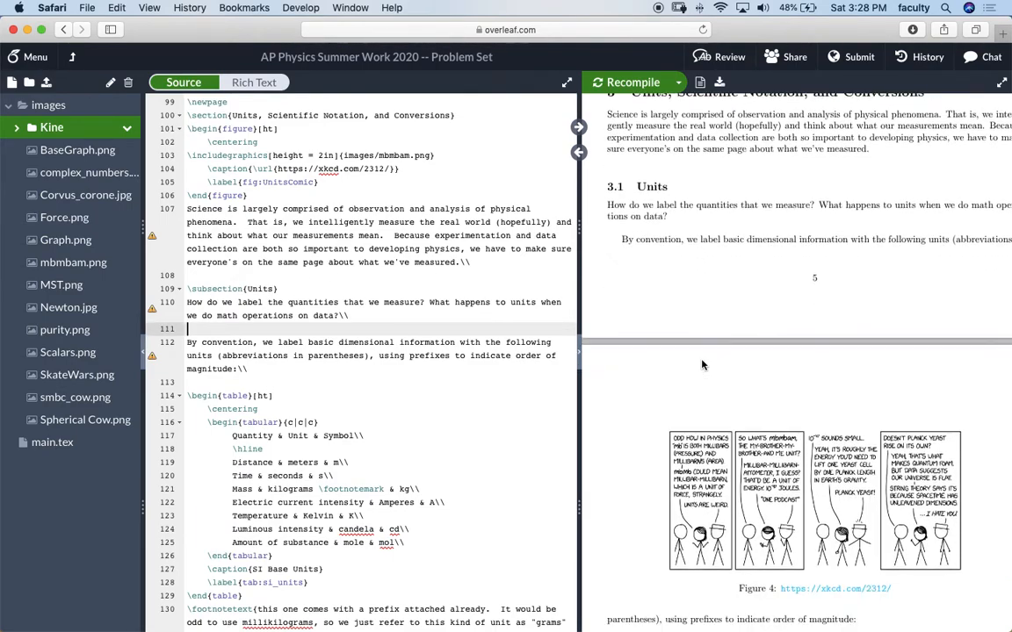
{"action": "scroll", "coordinate": [410, 393], "scroll_direction": "down", "scroll_amount": 4}
{"action": "scroll", "coordinate": [406, 241], "scroll_direction": "up", "scroll_amount": 1}
{"action": "scroll", "coordinate": [406, 240], "scroll_direction": "up", "scroll_amount": 2}
{"action": "left_click_drag", "start_coordinate": [318, 169], "coordinate": [209, 141]}
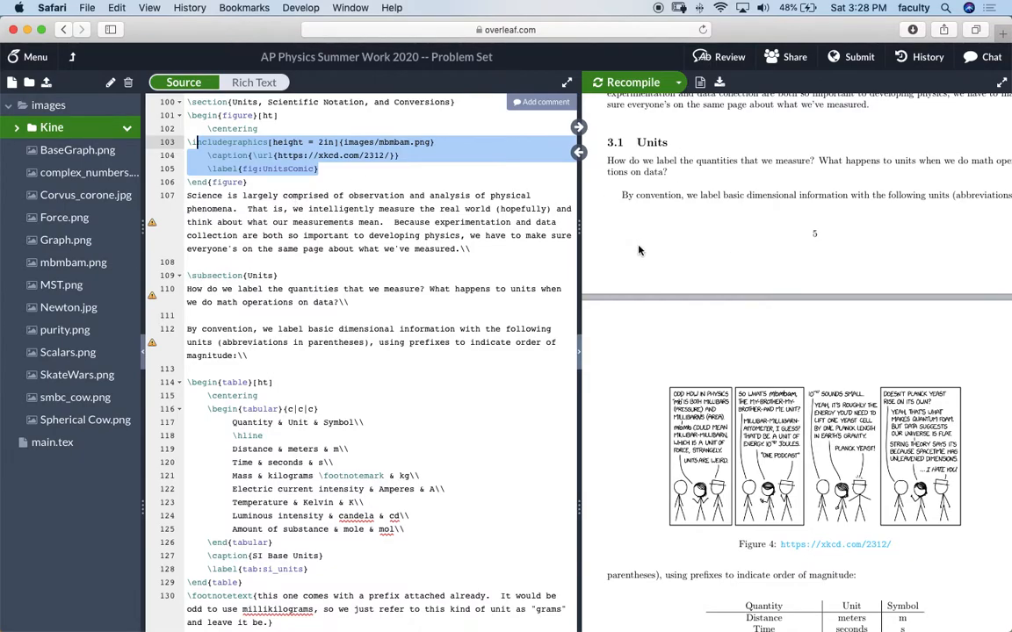
Examine the compiled pages around the xkcd comic and the SI Base Units table, and clear the source highlight
{"action": "scroll", "coordinate": [491, 226], "scroll_direction": "up", "scroll_amount": 3}
{"action": "scroll", "coordinate": [491, 225], "scroll_direction": "down", "scroll_amount": 2}
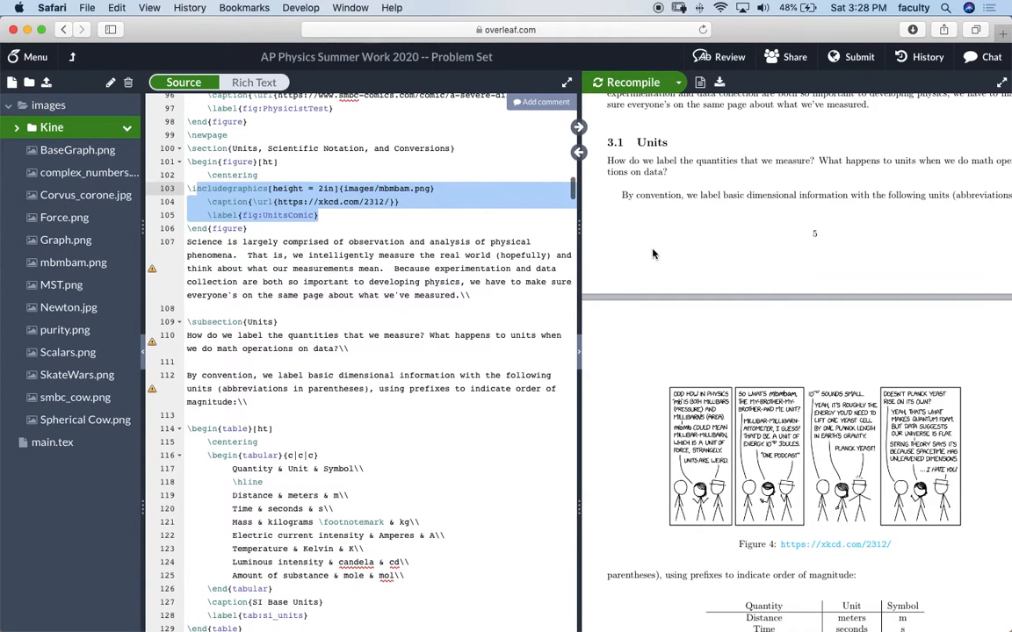
{"action": "scroll", "coordinate": [653, 254], "scroll_direction": "down", "scroll_amount": 3}
{"action": "scroll", "coordinate": [652, 254], "scroll_direction": "up", "scroll_amount": 7}
{"action": "scroll", "coordinate": [653, 254], "scroll_direction": "down", "scroll_amount": 2}
{"action": "scroll", "coordinate": [653, 254], "scroll_direction": "down", "scroll_amount": 8}
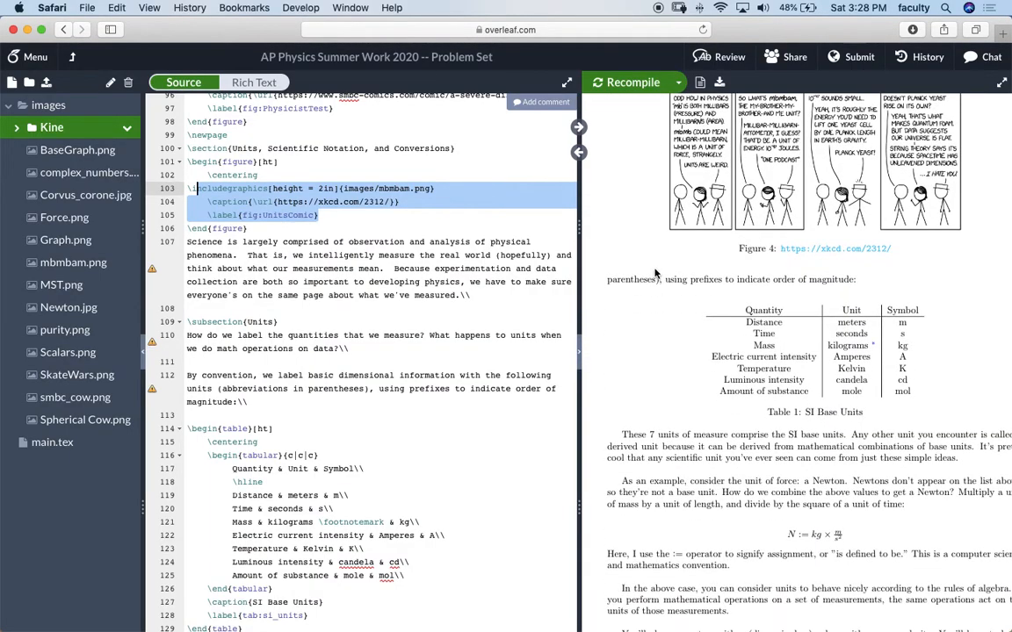
{"action": "scroll", "coordinate": [653, 280], "scroll_direction": "down", "scroll_amount": 3}
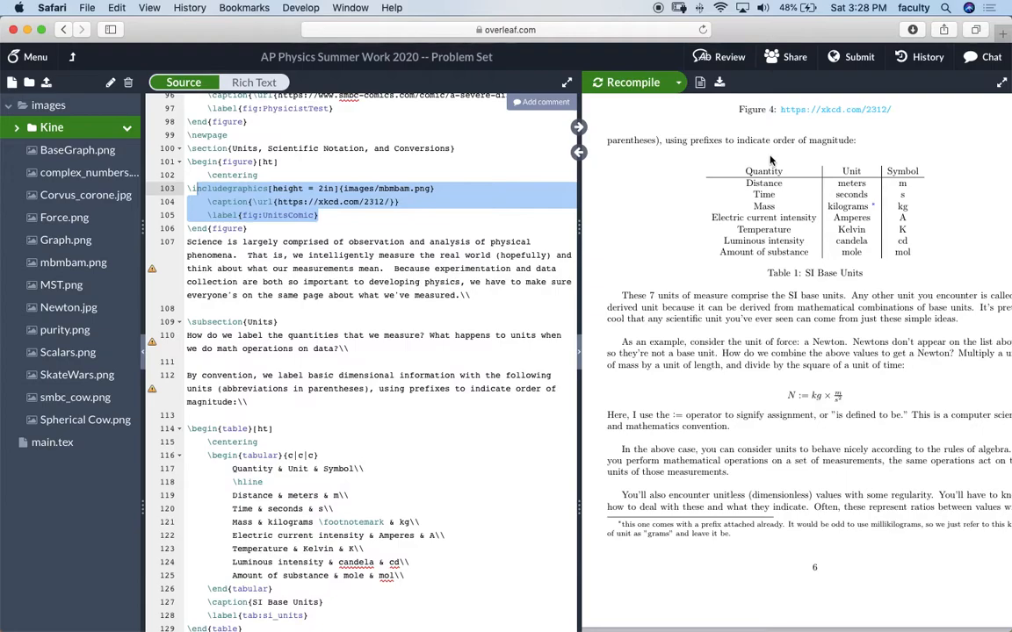
{"action": "left_click", "coordinate": [409, 202]}
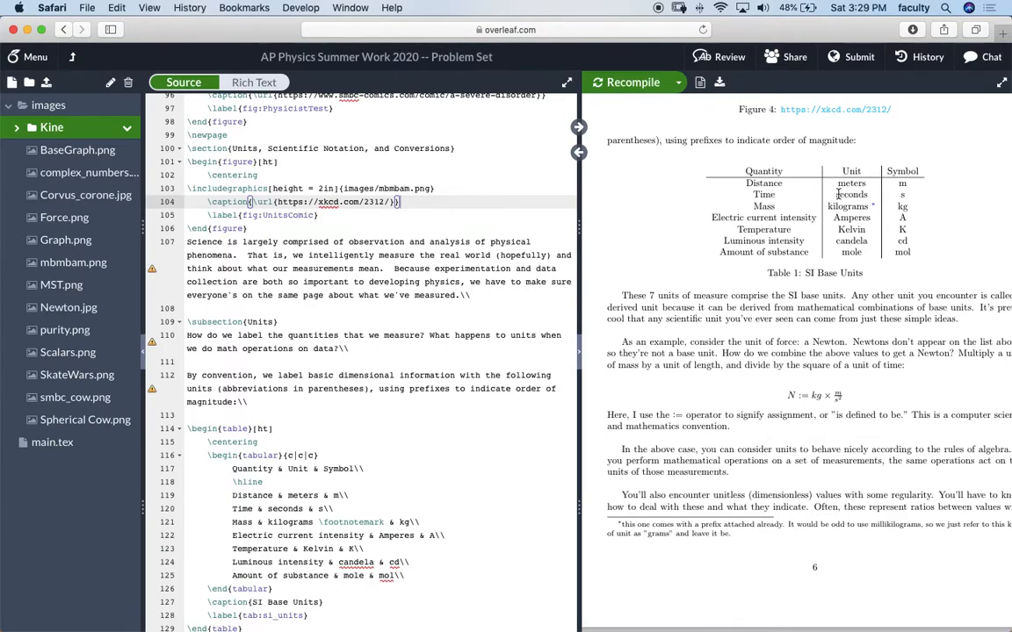
Return to the section 3 heading in the compiled document and place the cursor after the mbmbam.png figure's \end{figure}
{"action": "scroll", "coordinate": [839, 195], "scroll_direction": "up", "scroll_amount": 10}
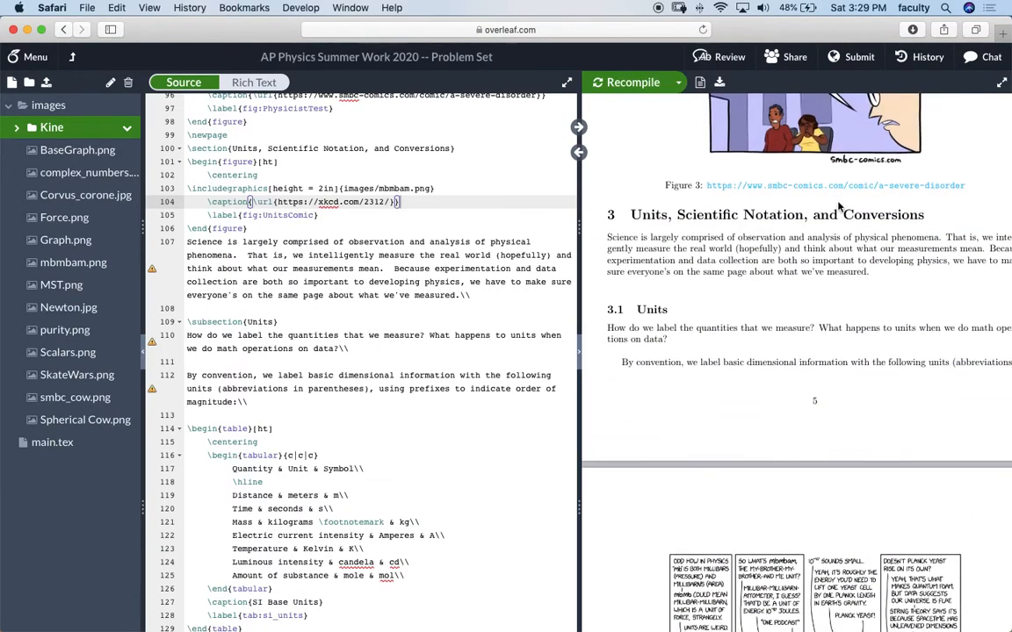
{"action": "scroll", "coordinate": [839, 206], "scroll_direction": "up", "scroll_amount": 2}
{"action": "left_click", "coordinate": [296, 231]}
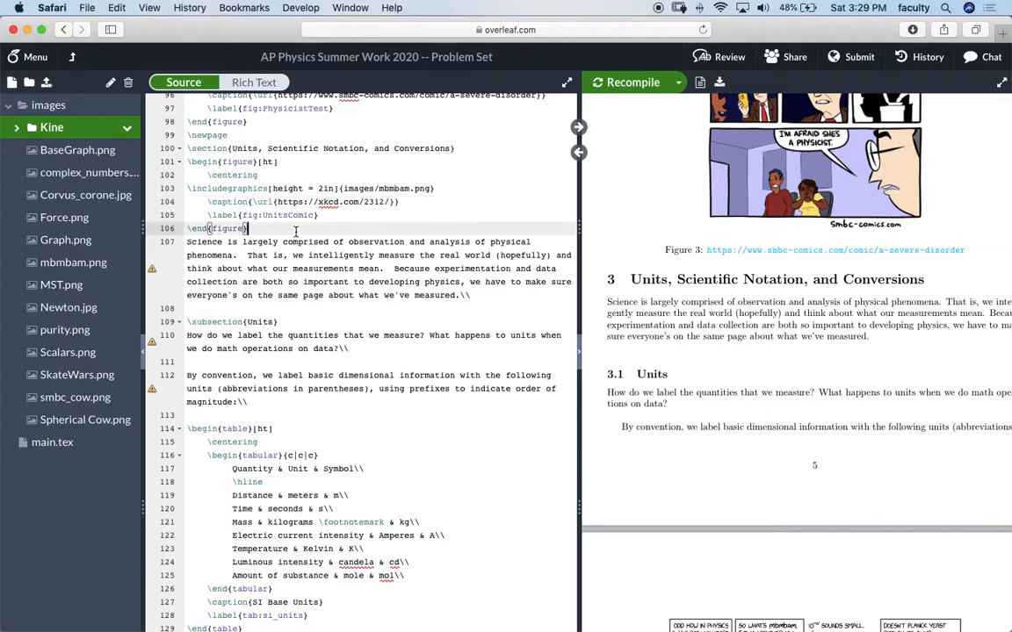
Show the compiled SI Base Units table and highlight its source block, from \begin{table} to \end{table}
{"action": "scroll", "coordinate": [333, 215], "scroll_direction": "up", "scroll_amount": 1}
{"action": "scroll", "coordinate": [395, 211], "scroll_direction": "down", "scroll_amount": 5}
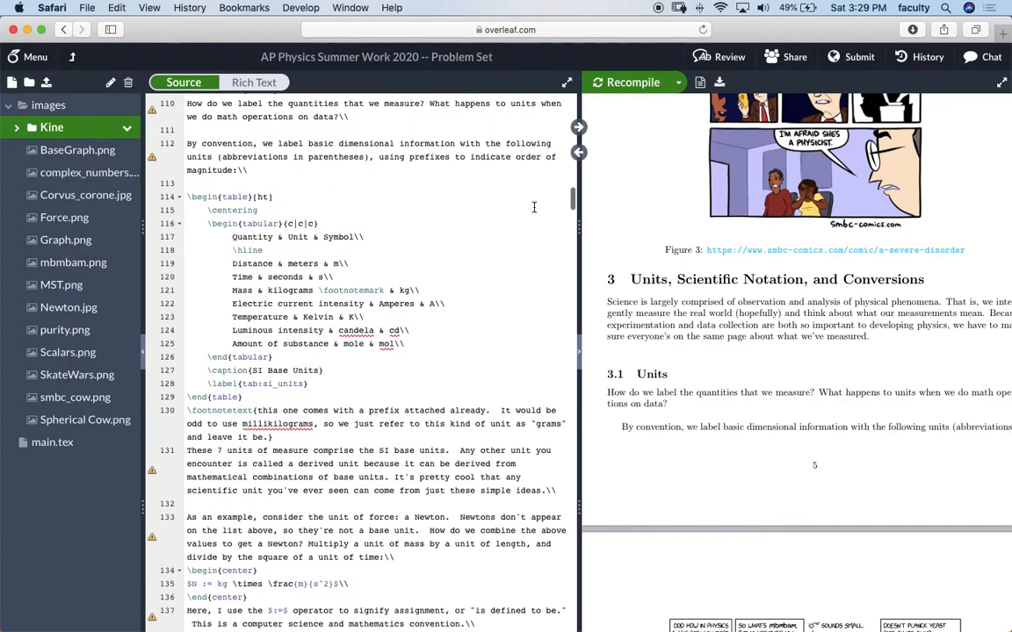
{"action": "scroll", "coordinate": [655, 283], "scroll_direction": "down", "scroll_amount": 6}
{"action": "scroll", "coordinate": [654, 285], "scroll_direction": "down", "scroll_amount": 5}
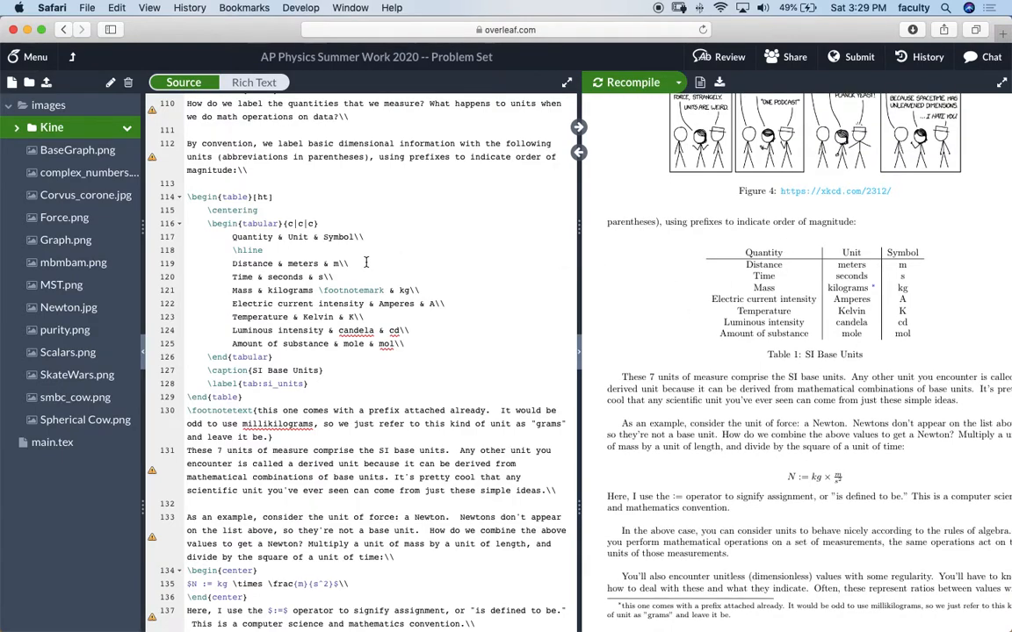
{"action": "mouse_move", "coordinate": [188, 197]}
{"action": "left_mouse_down"}
{"action": "mouse_move", "coordinate": [229, 204]}
{"action": "mouse_move", "coordinate": [303, 398]}
{"action": "mouse_move", "coordinate": [233, 264]}
{"action": "mouse_move", "coordinate": [162, 220]}
{"action": "mouse_move", "coordinate": [182, 196]}
{"action": "left_mouse_up"}
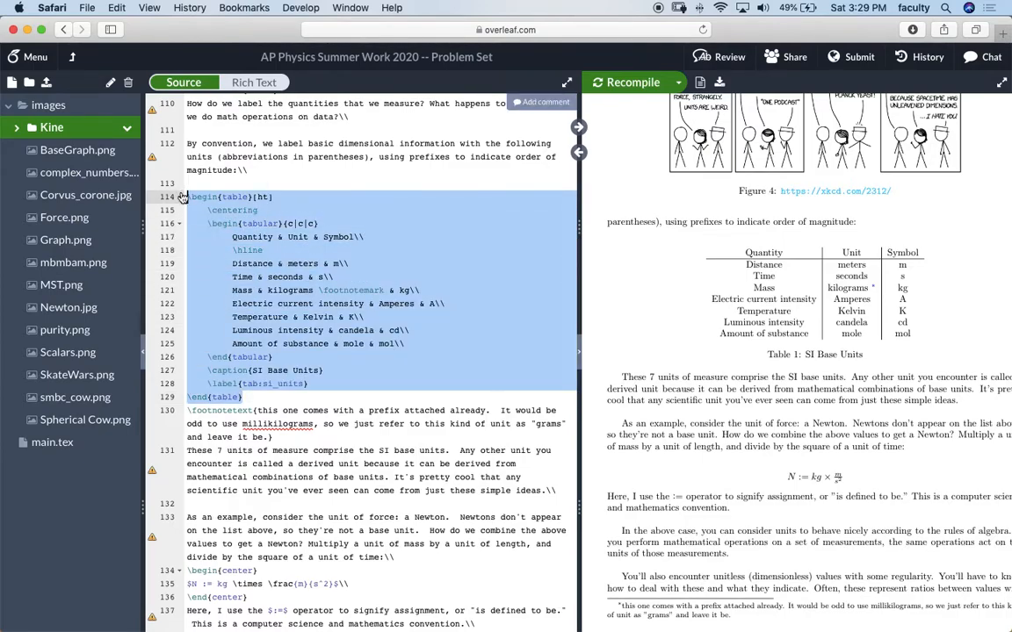
Point out the table's [ht] placement option and \centering command, and highlight the {c|c|c} column specification
{"action": "left_click", "coordinate": [262, 196]}
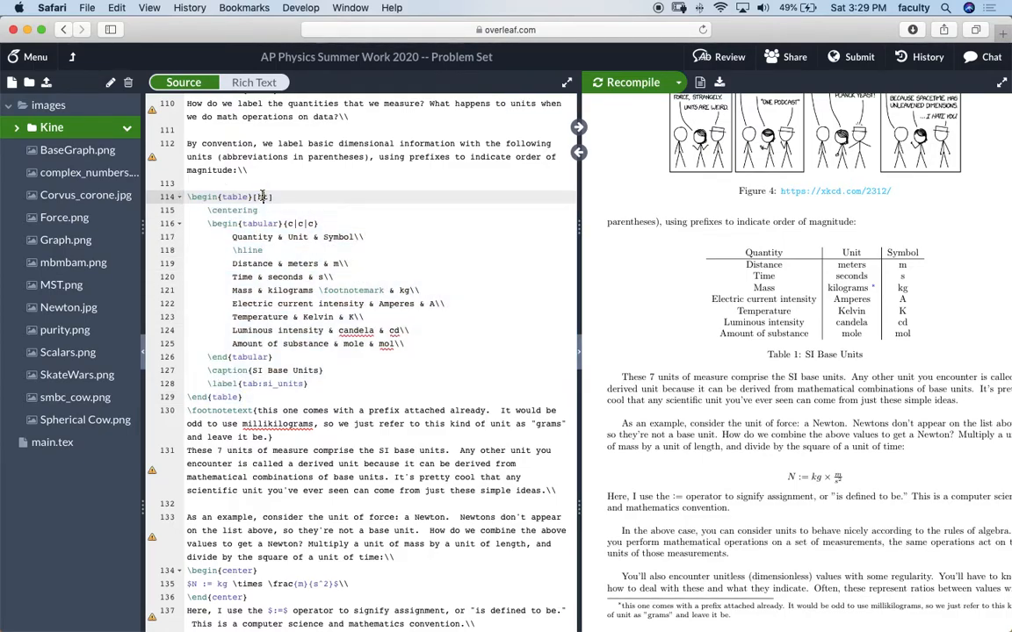
{"action": "left_click", "coordinate": [248, 210]}
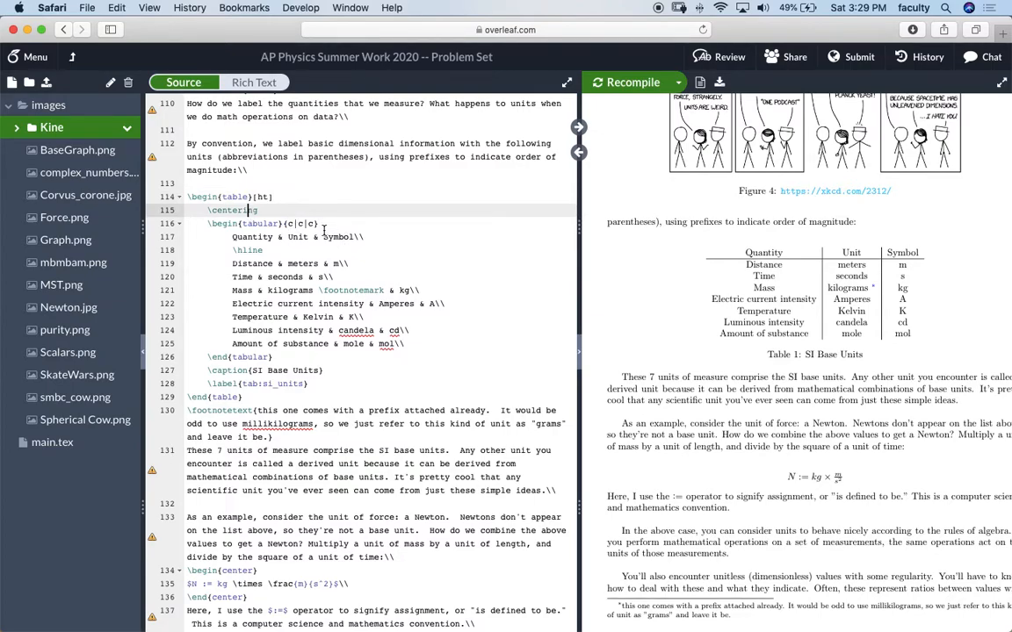
{"action": "left_click_drag", "start_coordinate": [317, 224], "coordinate": [287, 225]}
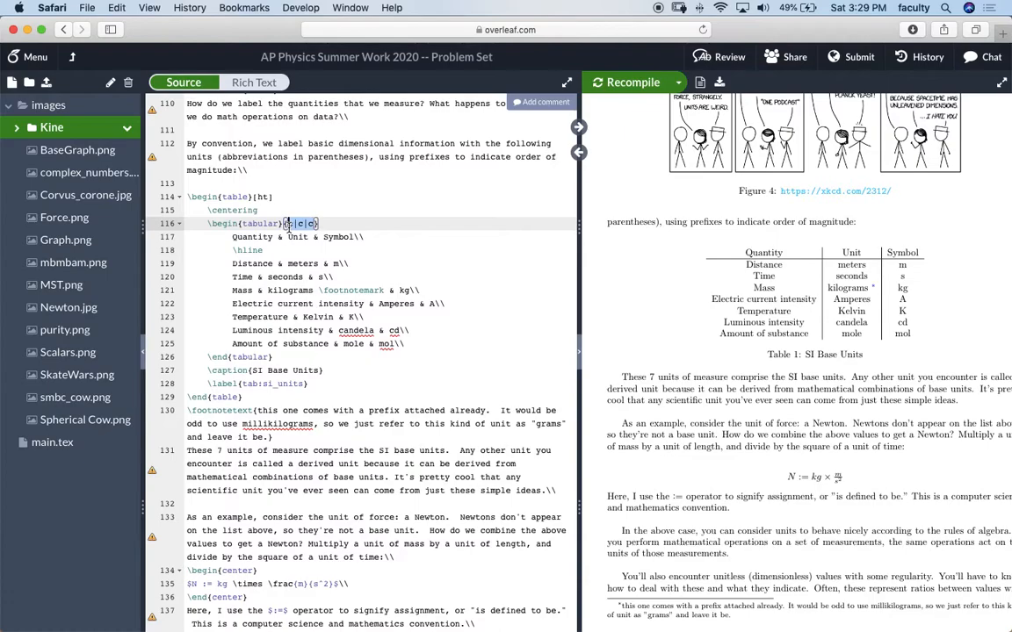
Add outer vertical bars to the SI units table's column specification, making it {|c|c|c|}, and recompile
{"action": "left_click", "coordinate": [288, 225]}
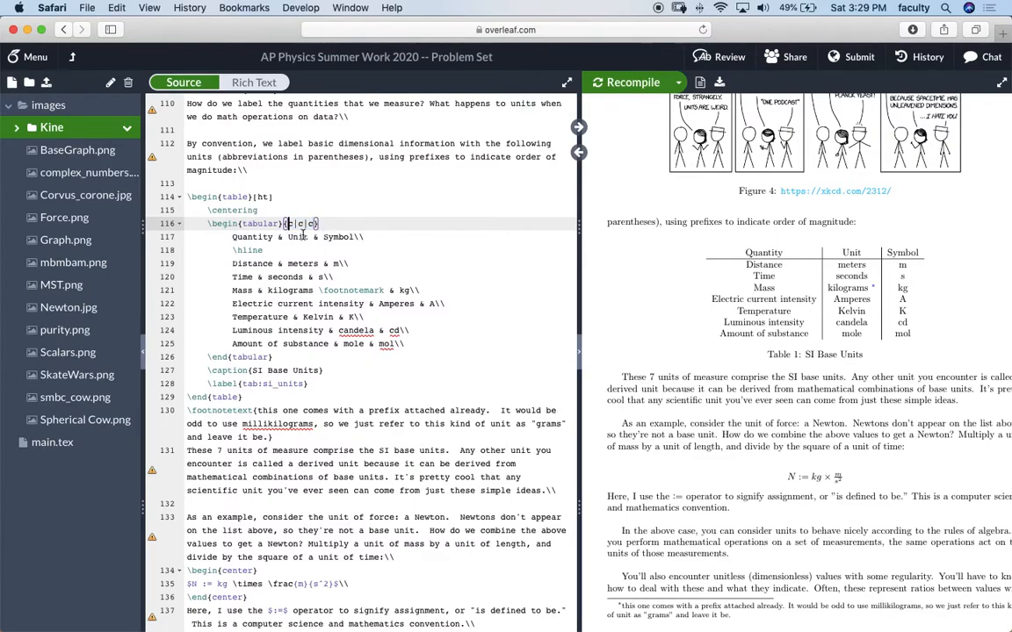
{"action": "type", "text": "|"}
{"action": "left_click", "coordinate": [321, 224]}
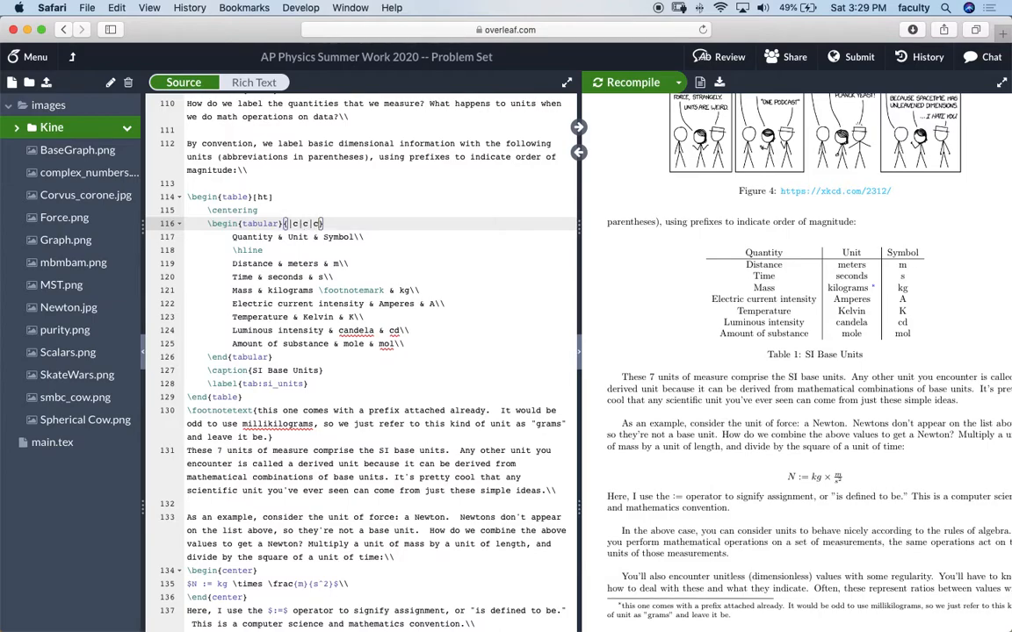
{"action": "type", "text": "|"}
{"action": "left_click", "coordinate": [606, 81]}
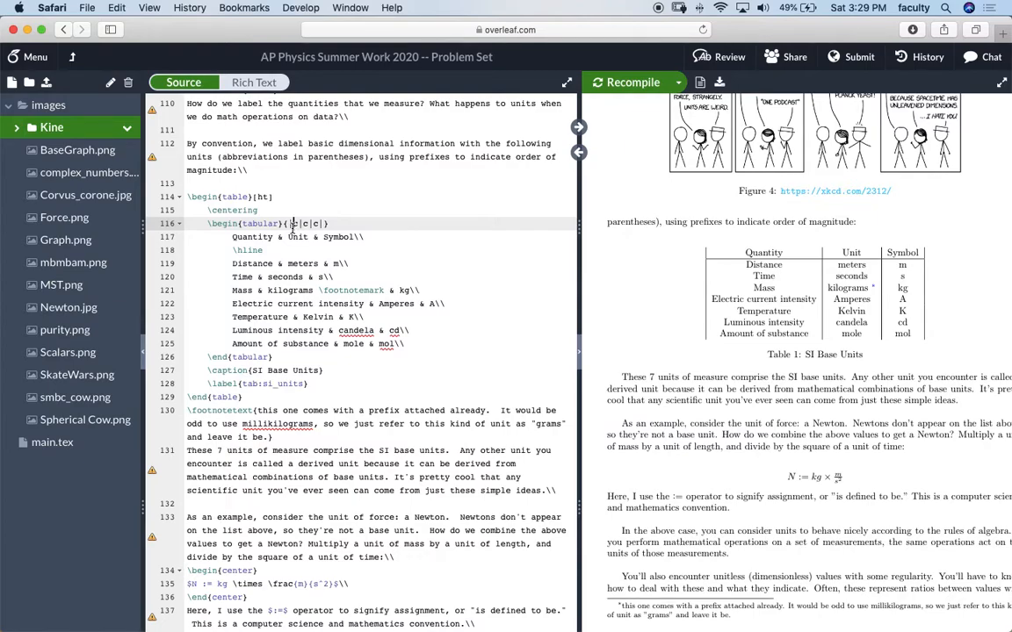
Remove the outer bars and the bar between the last two columns, making the specification {c|cc}, and recompile
{"action": "left_click", "coordinate": [293, 223]}
{"action": "key", "text": "BackSpace"}
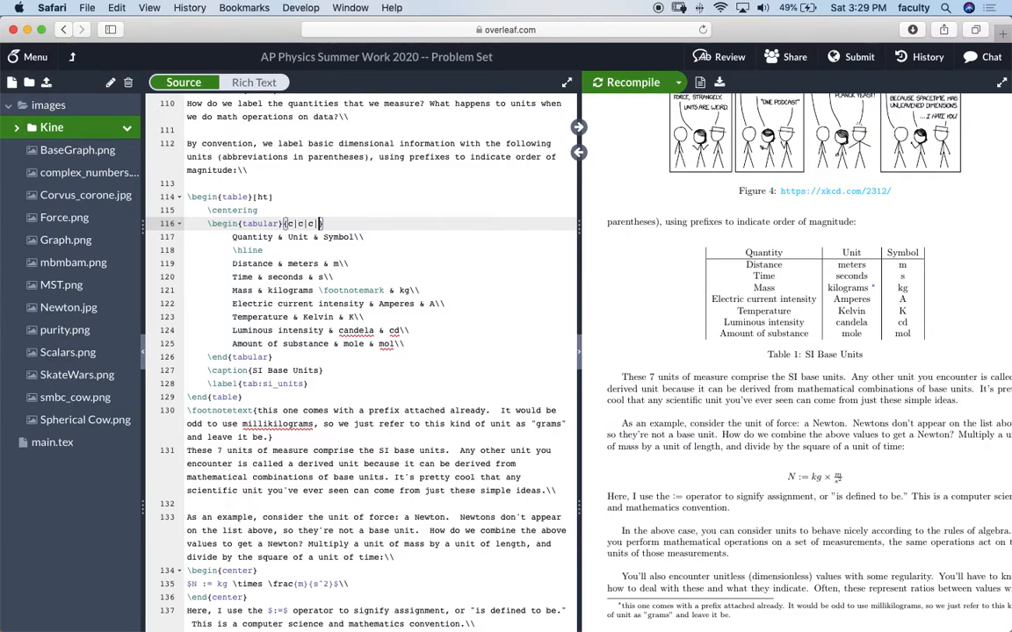
{"action": "key", "text": "BackSpace"}
{"action": "left_click", "coordinate": [606, 86]}
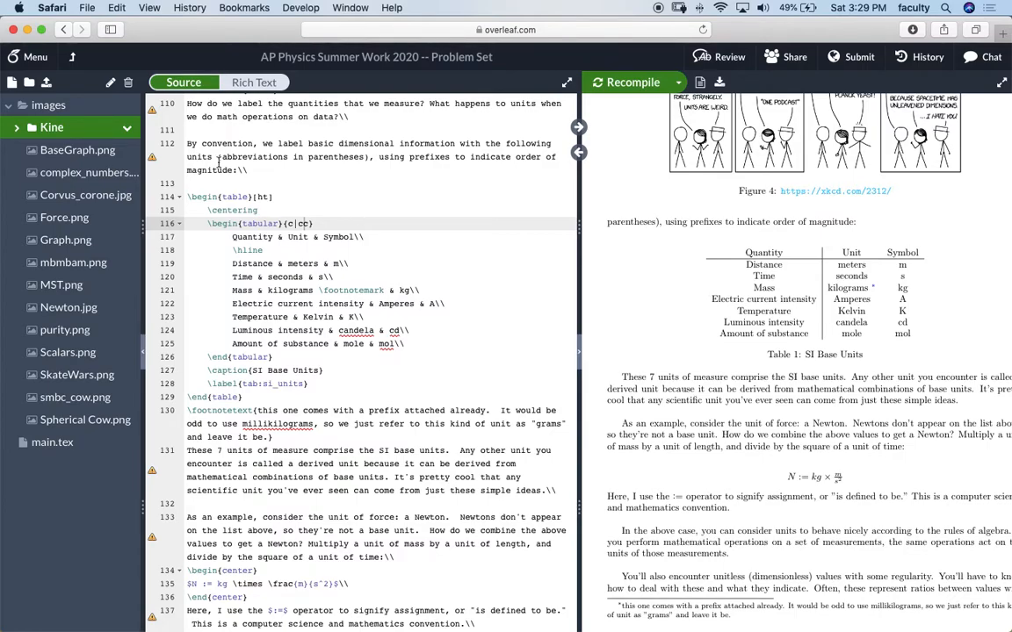
Restore the bar between the last two columns so the specification reads {c|c|c}, and recompile
{"action": "left_click", "coordinate": [303, 224]}
{"action": "type", "text": "|"}
{"action": "key", "text": "super+s"}
Highlight the \hline command below the table's header row and clear the selection
{"action": "double_click", "coordinate": [250, 250]}
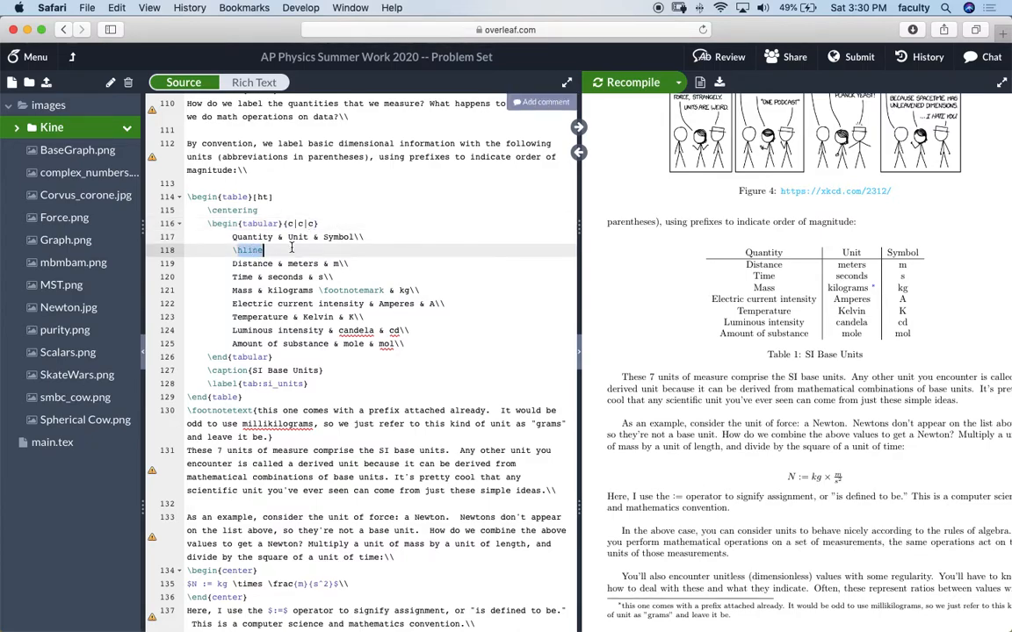
{"action": "left_click", "coordinate": [264, 251]}
{"action": "double_click", "coordinate": [246, 250]}
{"action": "left_click", "coordinate": [282, 242]}
Insert an \hline command on a new line below the Distance row and recompile
{"action": "left_click", "coordinate": [355, 265]}
{"action": "key", "text": "Return"}
{"action": "type", "text": "\\"}
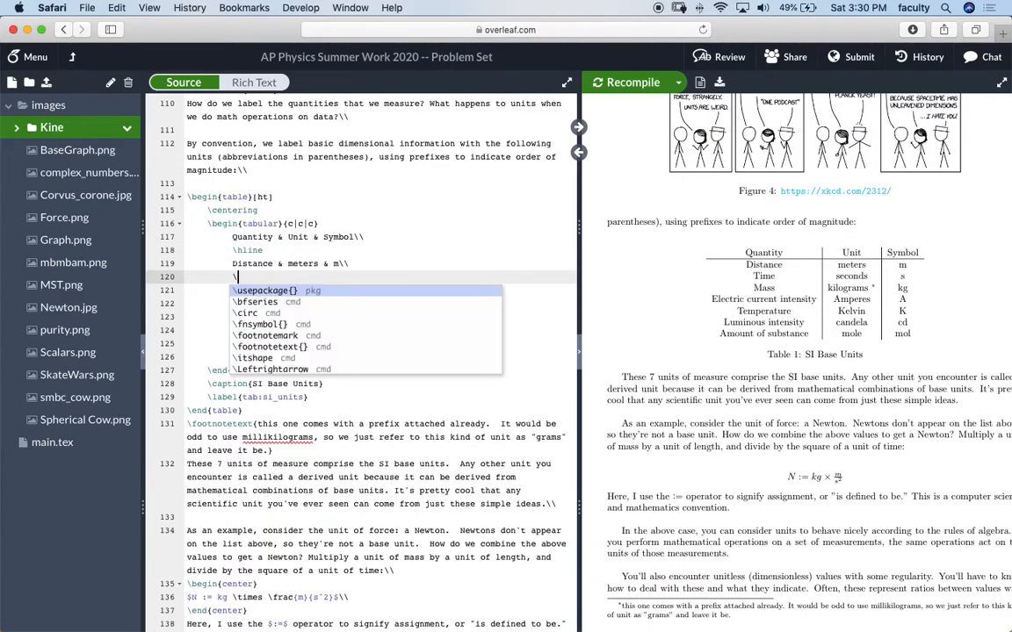
{"action": "type", "text": "hline"}
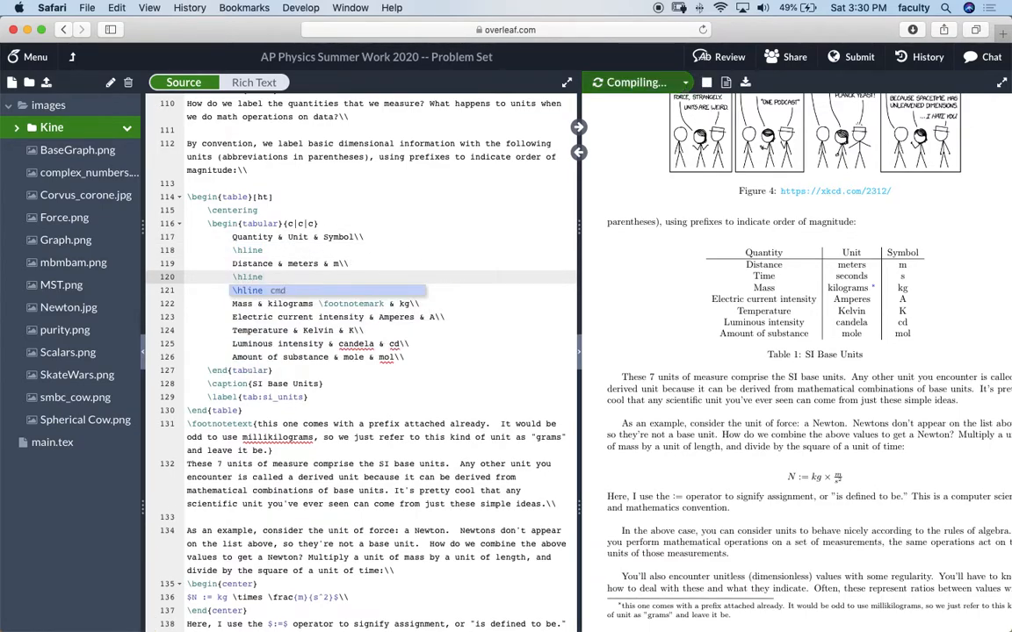
{"action": "left_click", "coordinate": [531, 263]}
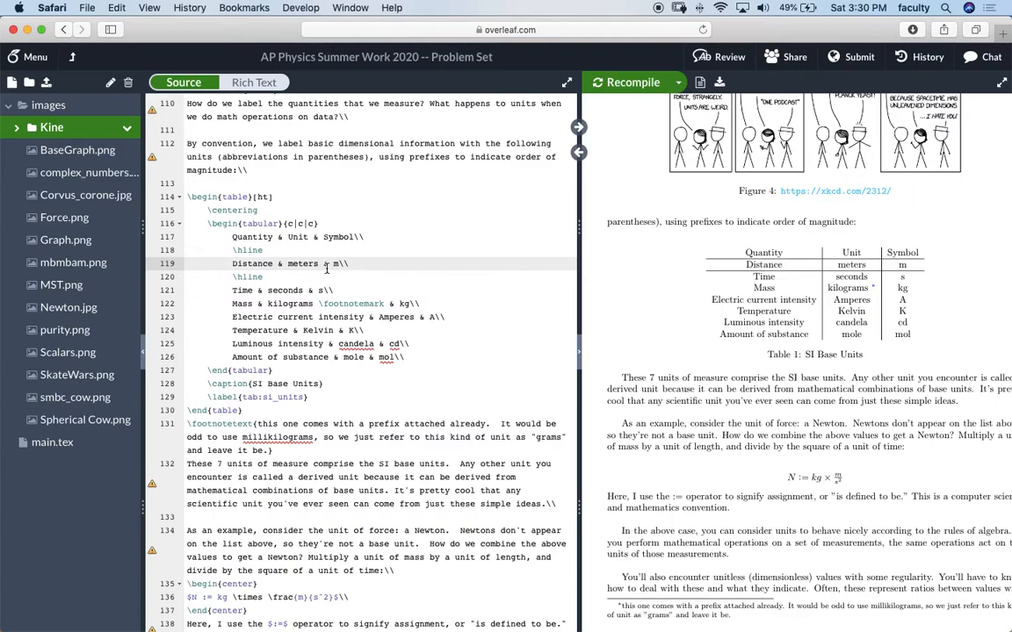
Delete the \hline command and its empty line below the Distance row, and recompile
{"action": "left_click_drag", "start_coordinate": [273, 275], "coordinate": [228, 276]}
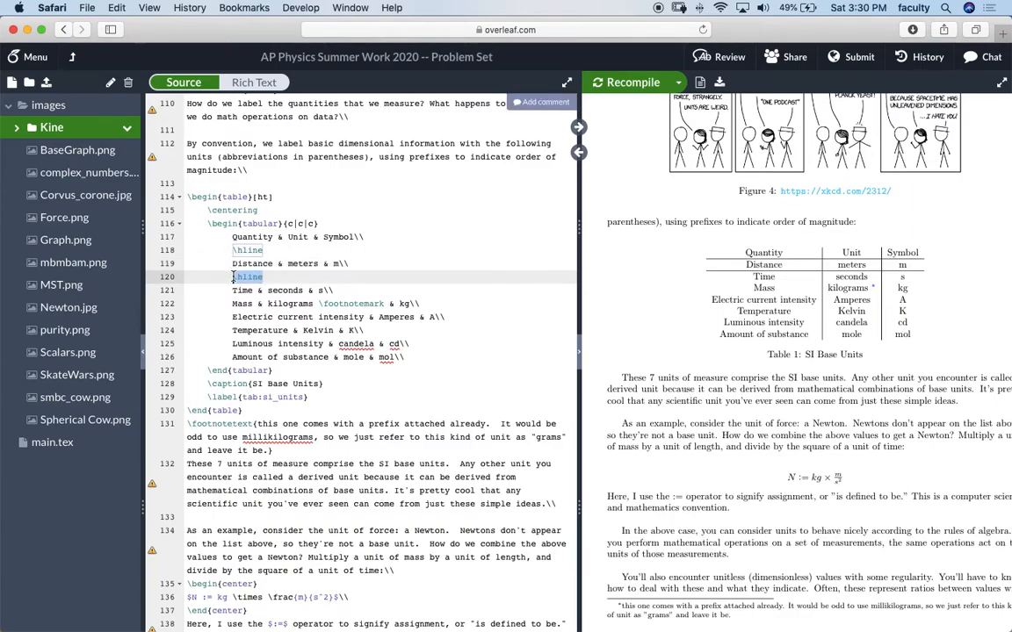
{"action": "key", "text": "BackSpace"}
{"action": "key", "text": "BackSpace"}
{"action": "key", "text": "BackSpace"}
{"action": "key", "text": "BackSpace"}
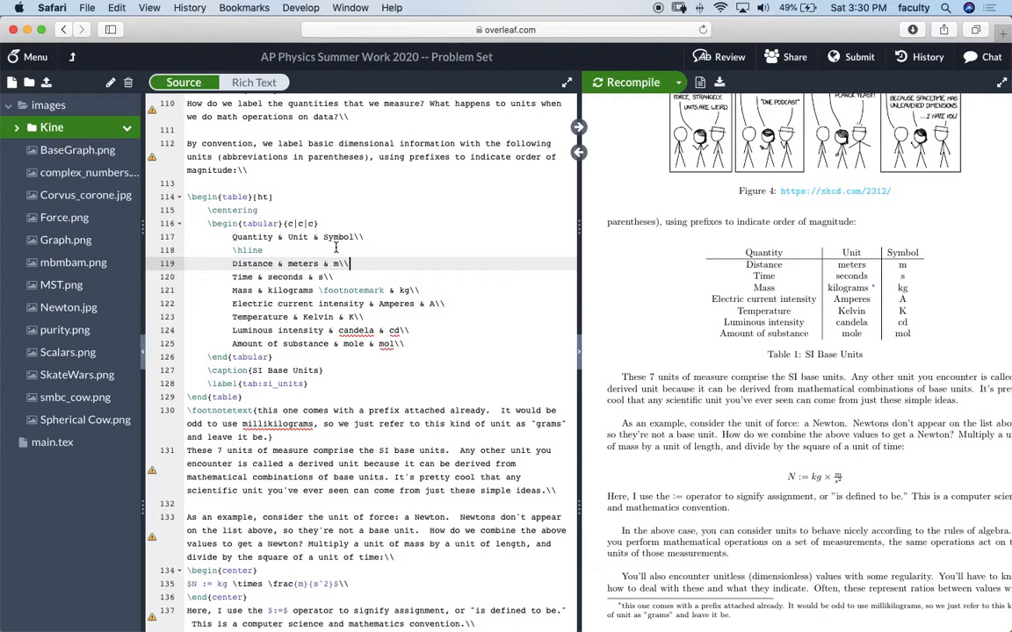
Highlight the Quantity, Unit and Symbol entries of the table's header row, its & separators and the closing \\ line break
{"action": "left_click_drag", "start_coordinate": [274, 236], "coordinate": [233, 237]}
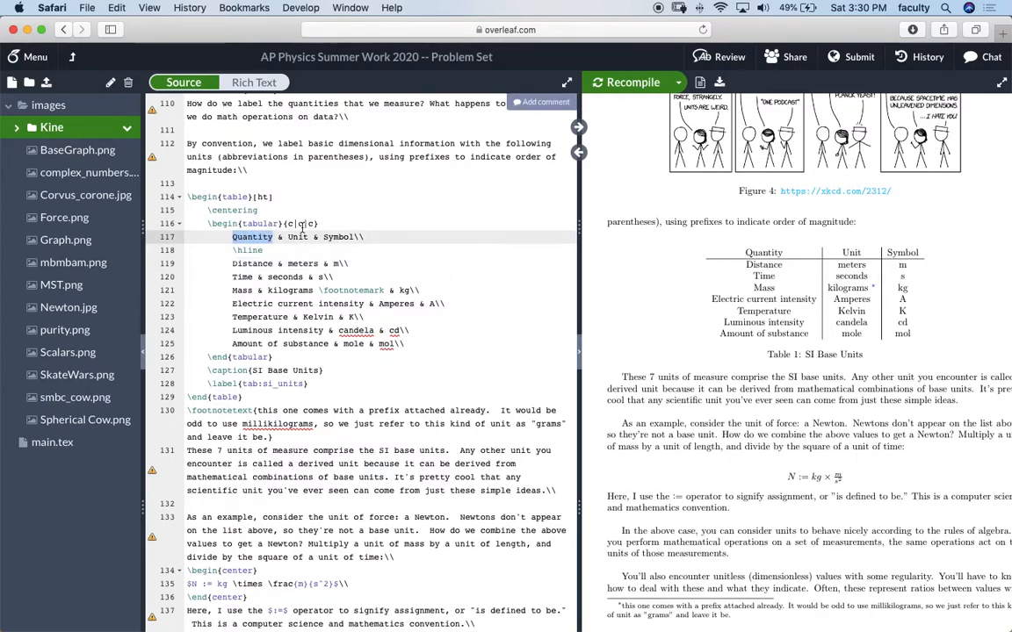
{"action": "left_click", "coordinate": [280, 238]}
{"action": "double_click", "coordinate": [297, 236]}
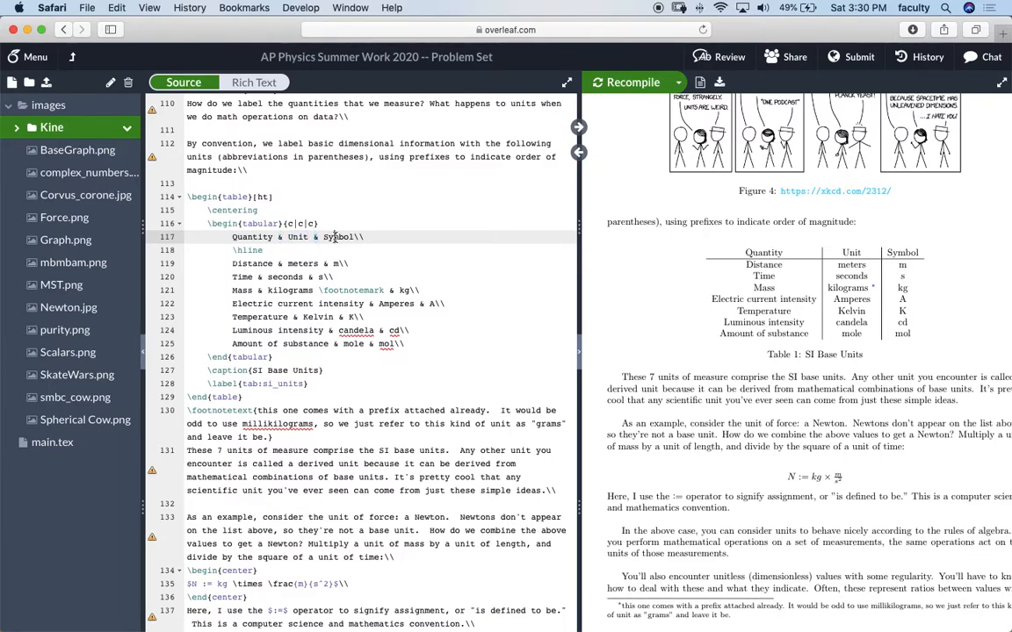
{"action": "triple_click", "coordinate": [335, 237]}
{"action": "double_click", "coordinate": [256, 237]}
{"action": "double_click", "coordinate": [296, 237]}
{"action": "double_click", "coordinate": [335, 236]}
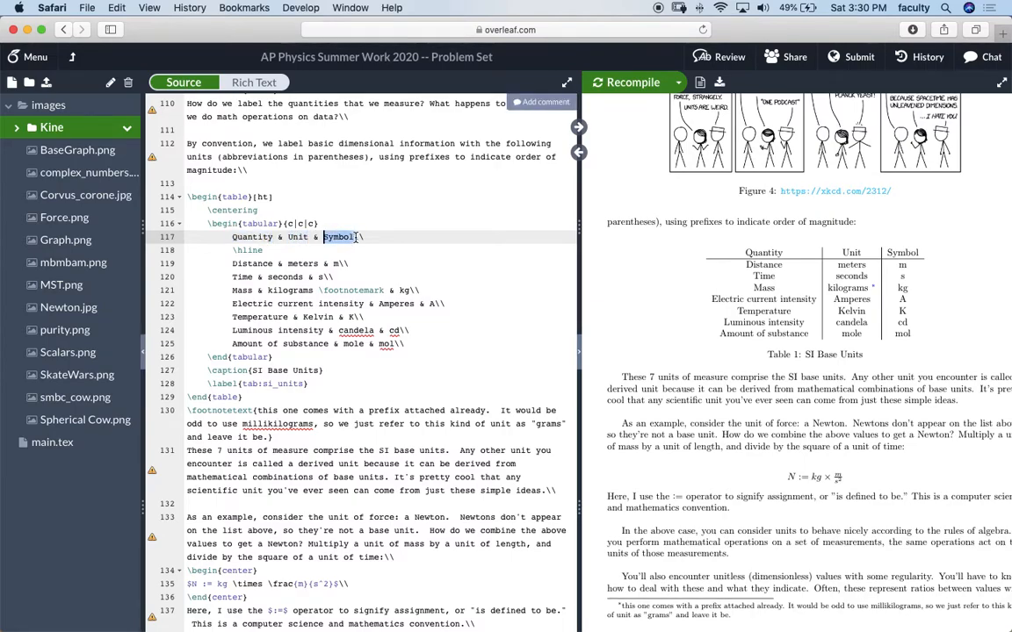
{"action": "left_click", "coordinate": [359, 237]}
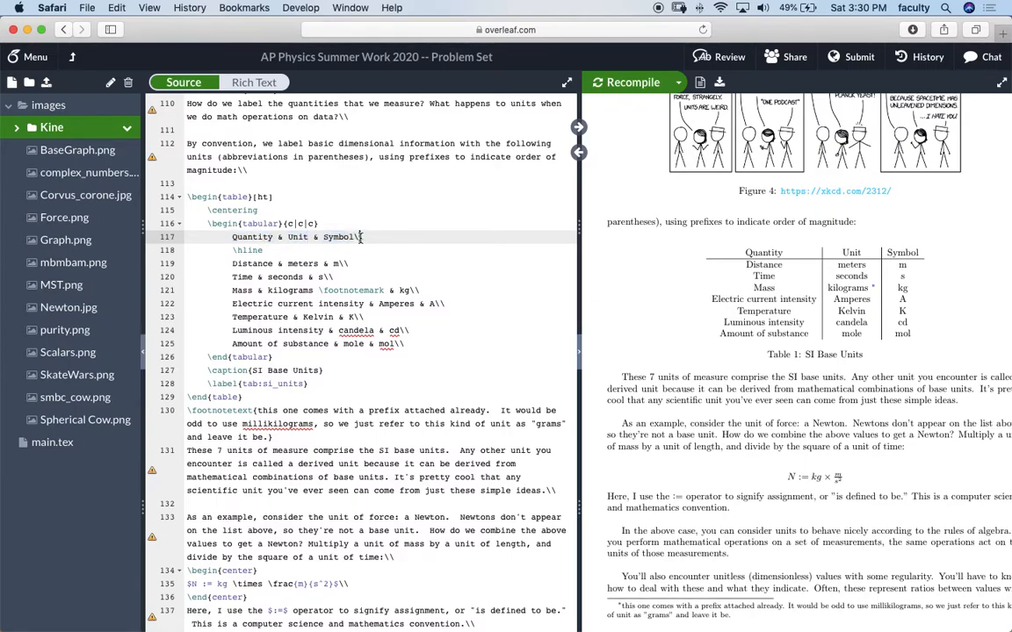
{"action": "left_click_drag", "start_coordinate": [366, 237], "coordinate": [353, 237]}
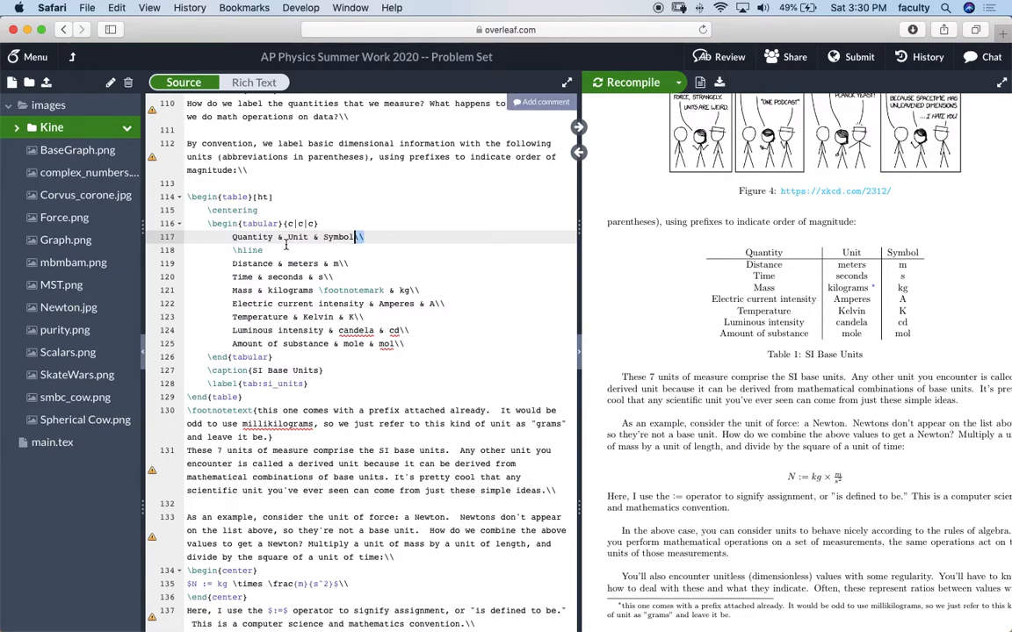
Highlight the individual cell entries in the Distance and Time rows of the table source
{"action": "left_click", "coordinate": [254, 264]}
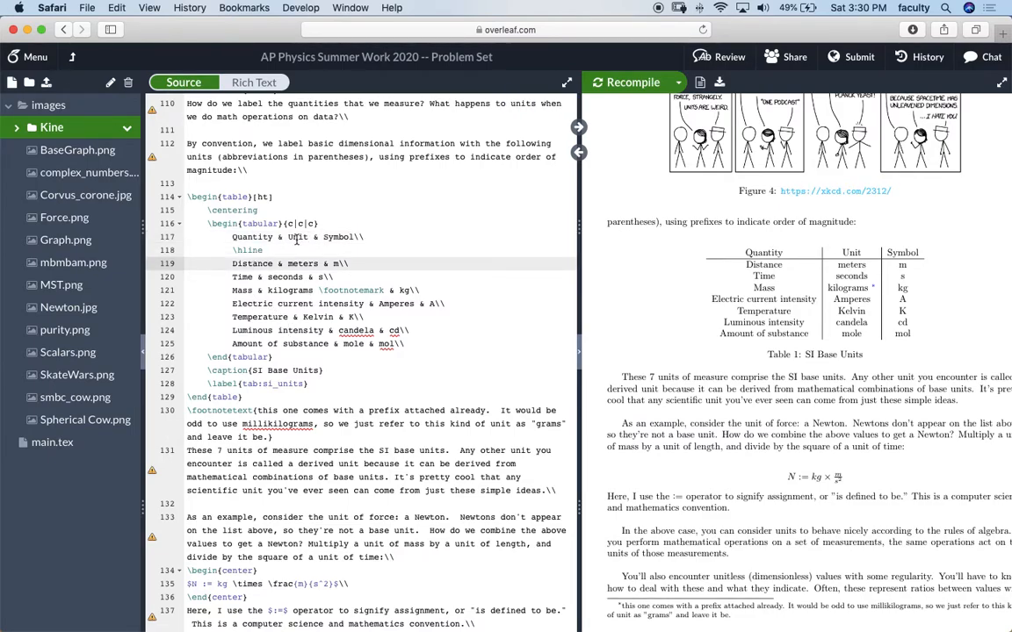
{"action": "double_click", "coordinate": [253, 263]}
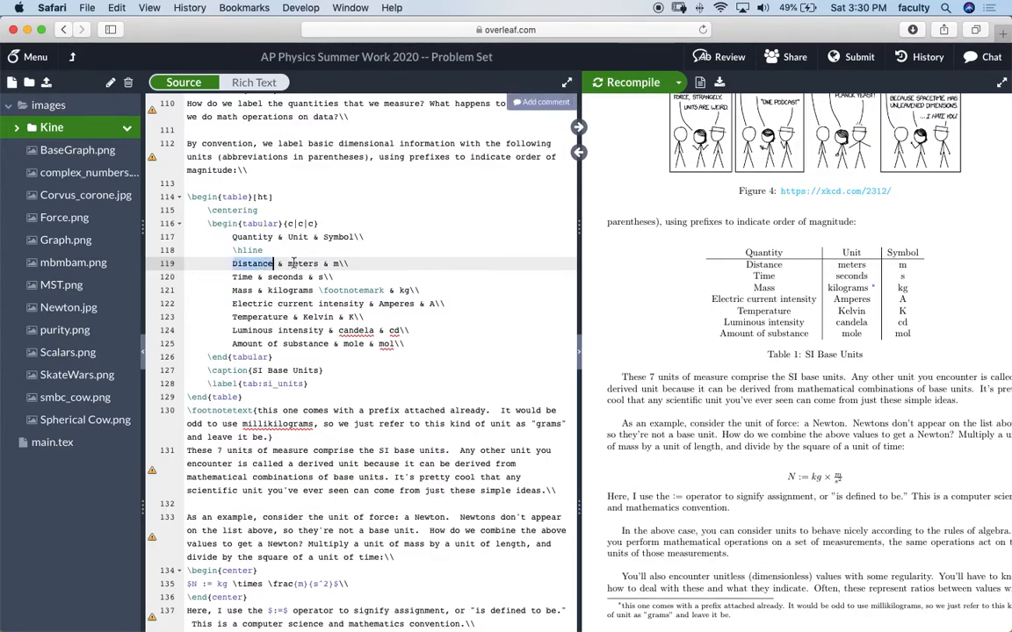
{"action": "double_click", "coordinate": [303, 263]}
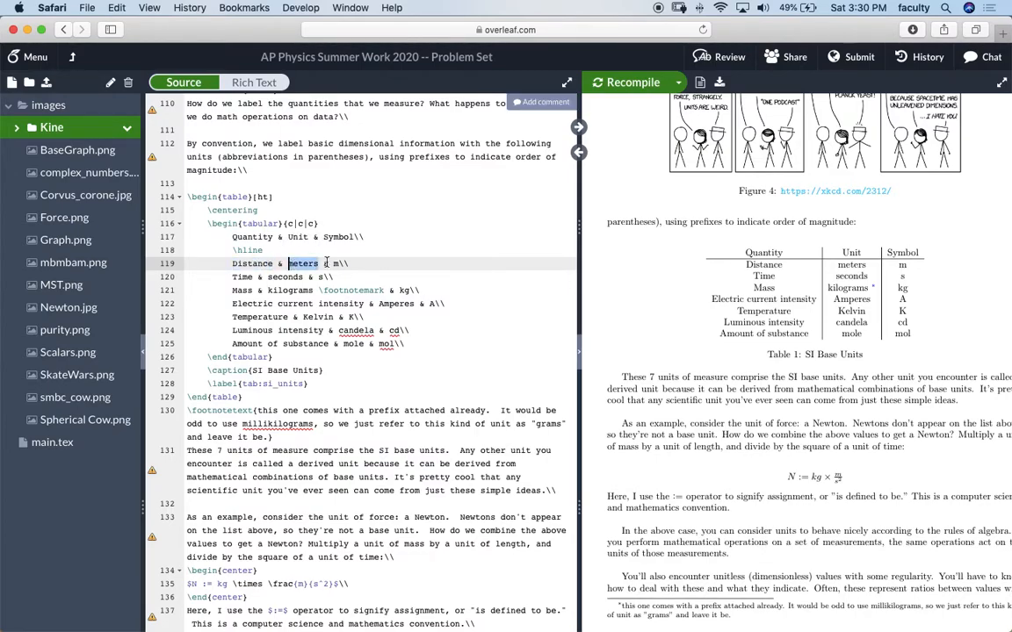
{"action": "double_click", "coordinate": [250, 277]}
{"action": "double_click", "coordinate": [277, 277]}
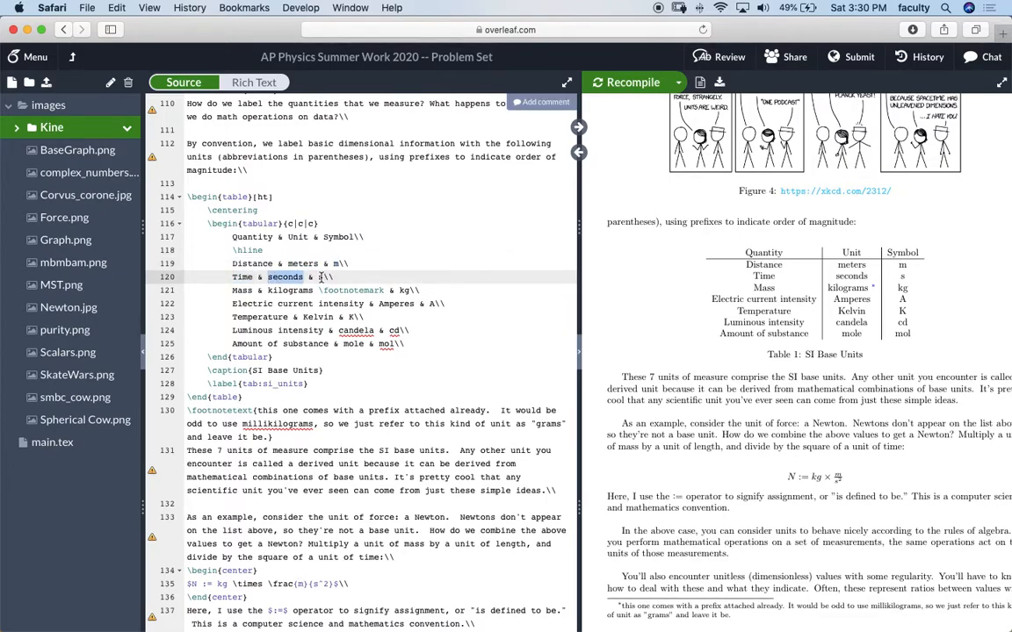
{"action": "double_click", "coordinate": [321, 276]}
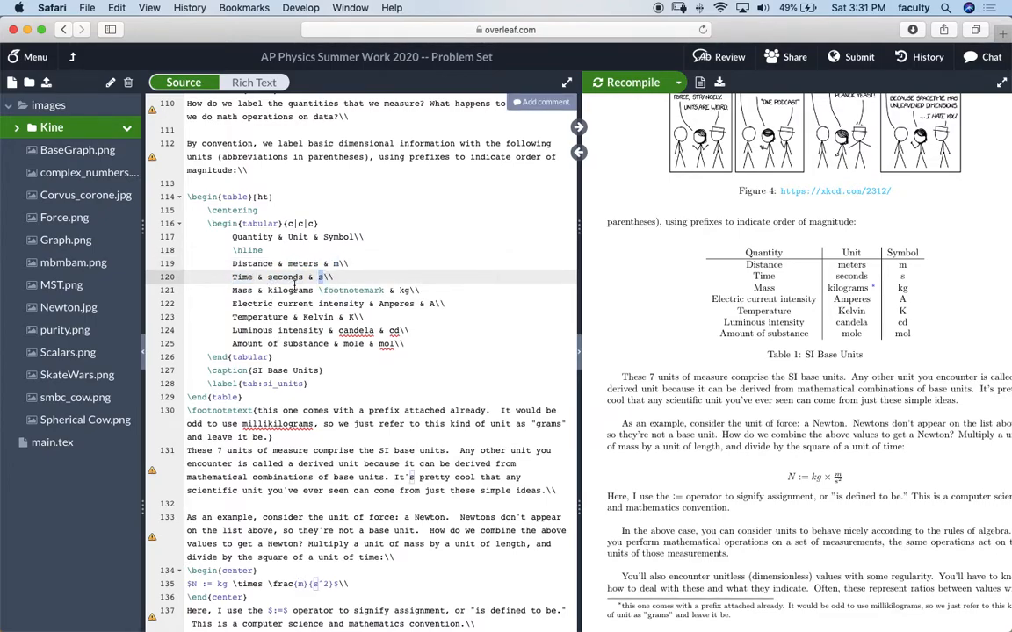
Copy the \hline command to a new line above the table's header row and recompile
{"action": "scroll", "coordinate": [371, 318], "scroll_direction": "down", "scroll_amount": 3}
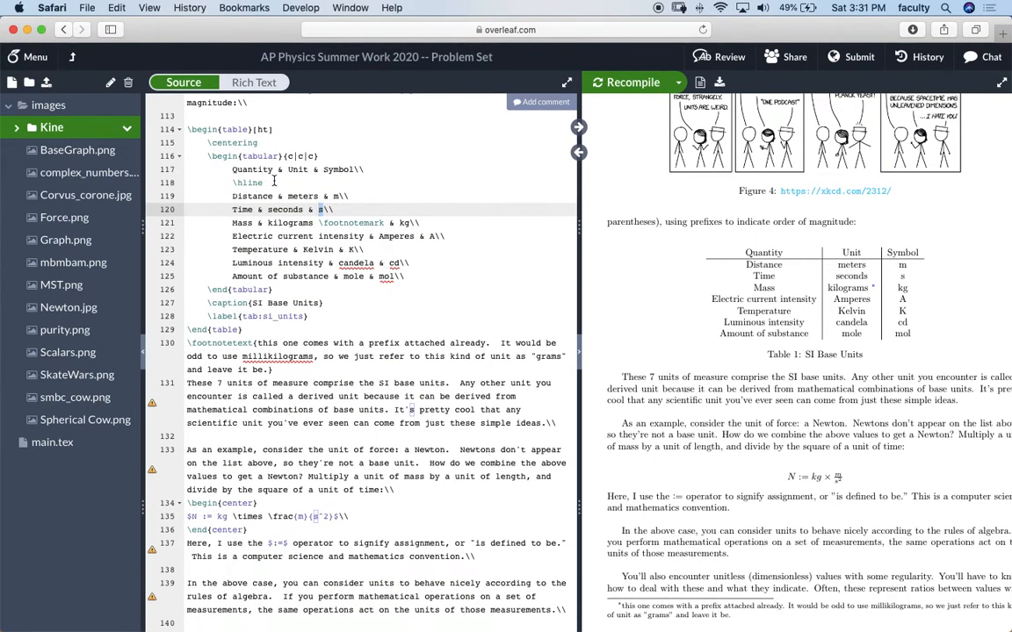
{"action": "double_click", "coordinate": [236, 181]}
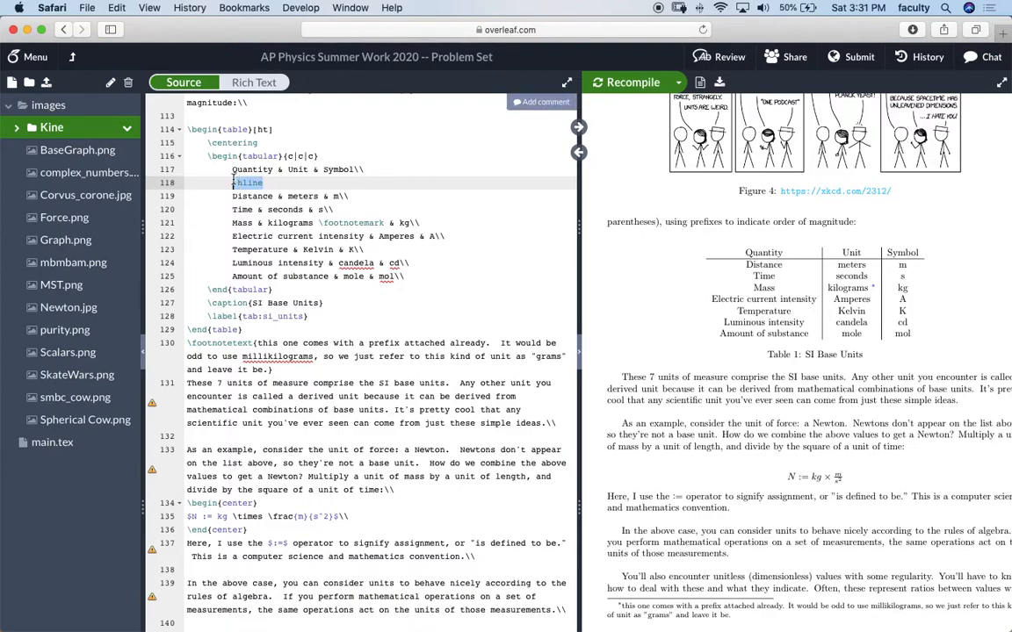
{"action": "key", "text": "super+c"}
{"action": "left_click", "coordinate": [318, 156]}
{"action": "key", "text": "Return"}
{"action": "key", "text": "super+v"}
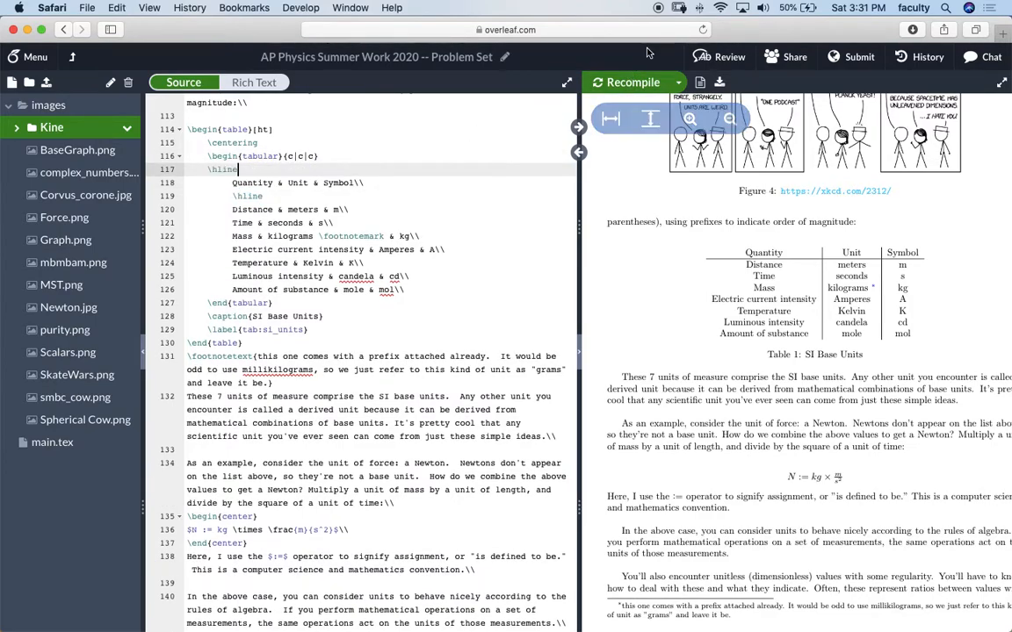
{"action": "left_click", "coordinate": [631, 82]}
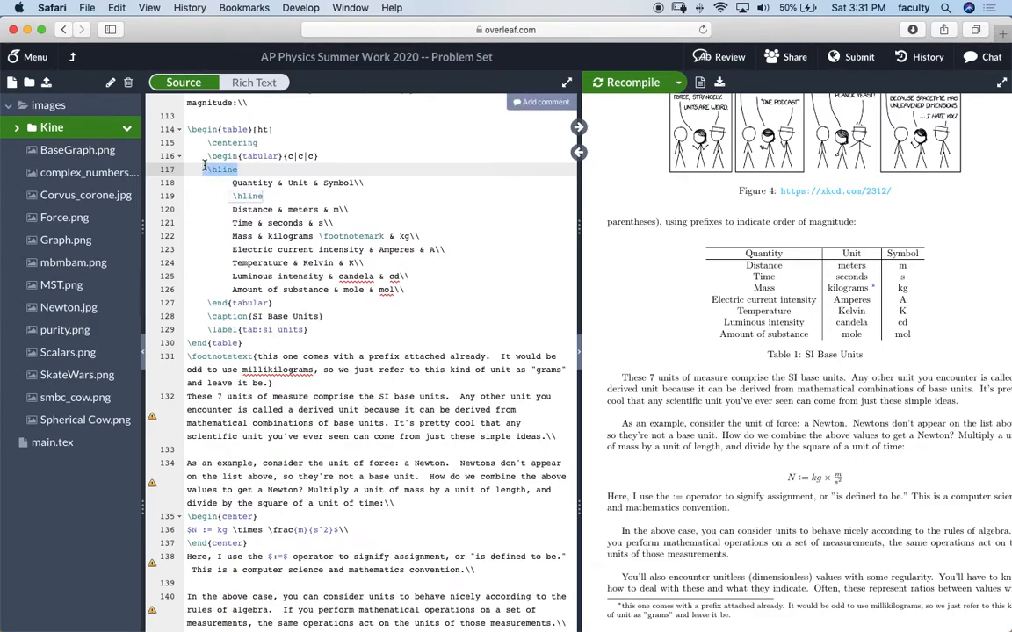
Delete the \hline command and its line above the table's header row, and recompile
{"action": "key", "text": "BackSpace"}
{"action": "key", "text": "BackSpace"}
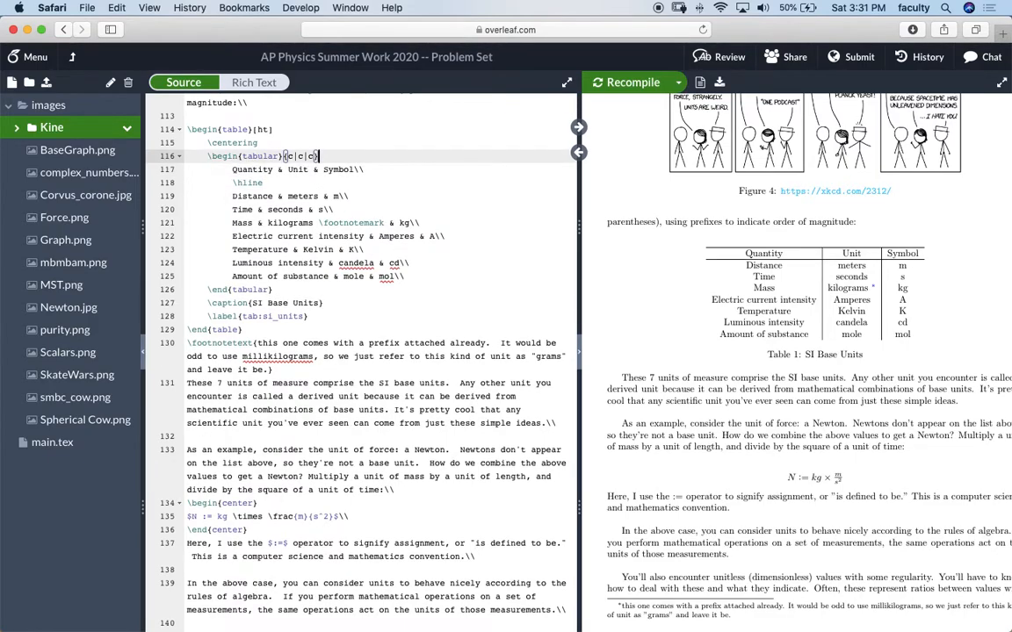
{"action": "left_click", "coordinate": [336, 188]}
{"action": "scroll", "coordinate": [337, 188], "scroll_direction": "down", "scroll_amount": 1}
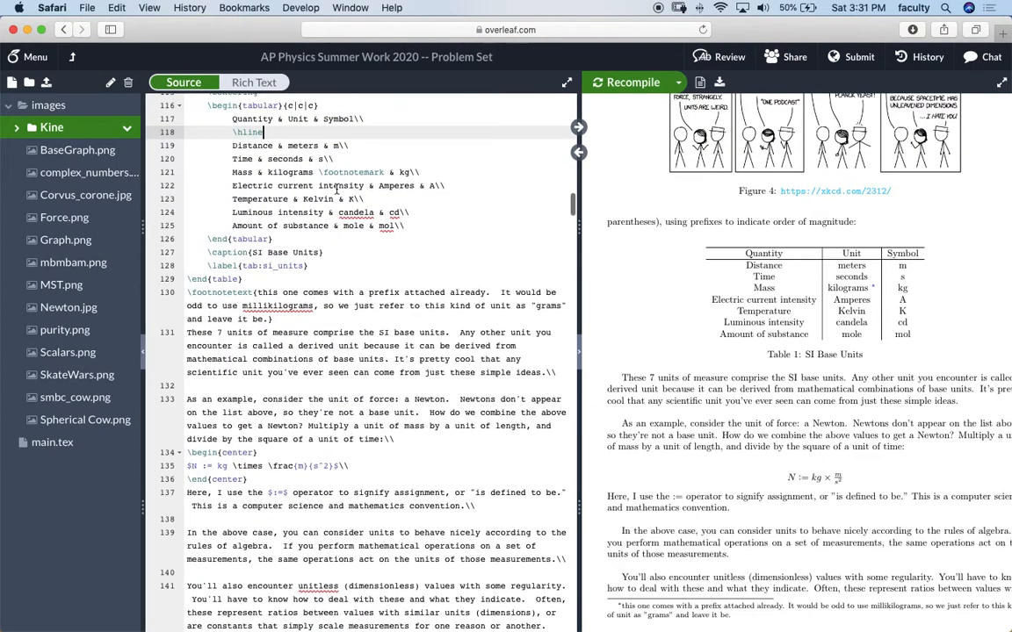
{"action": "key", "text": "super+s"}
{"action": "left_click", "coordinate": [408, 200]}
{"action": "scroll", "coordinate": [413, 203], "scroll_direction": "down", "scroll_amount": 3}
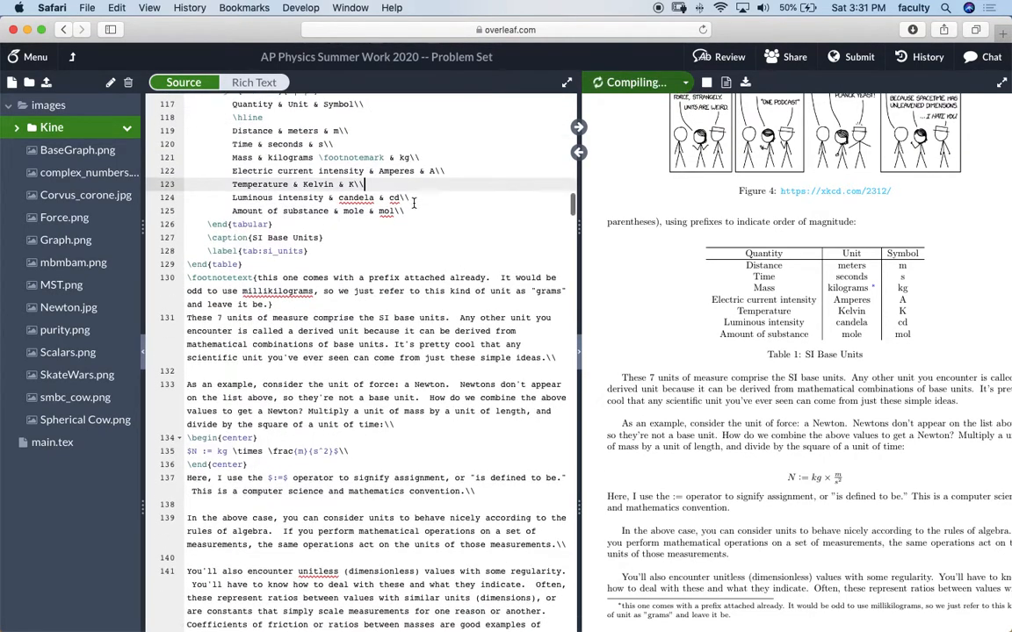
{"action": "scroll", "coordinate": [413, 203], "scroll_direction": "up", "scroll_amount": 1}
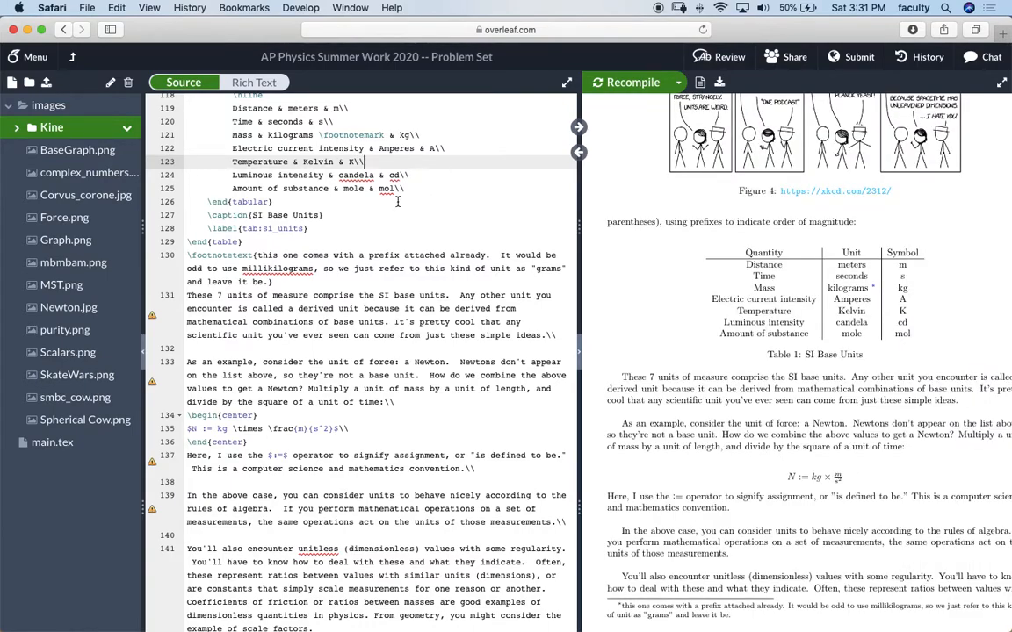
Highlight the table's caption text SI Base Units and examine the tab:si_units label below it
{"action": "left_click", "coordinate": [285, 201]}
{"action": "scroll", "coordinate": [298, 251], "scroll_direction": "up", "scroll_amount": 2}
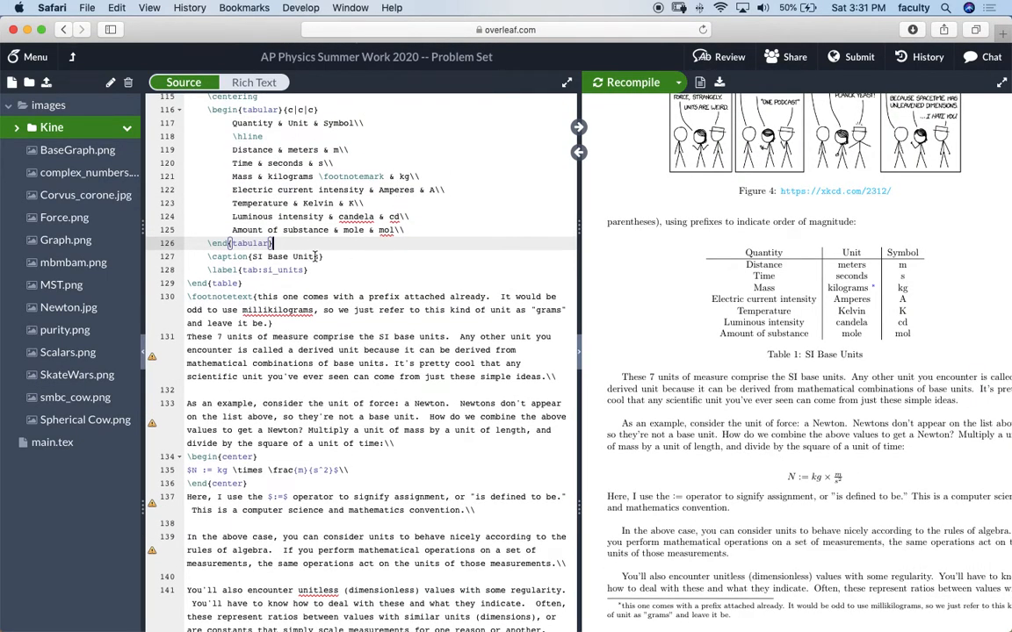
{"action": "left_click_drag", "start_coordinate": [319, 256], "coordinate": [252, 256]}
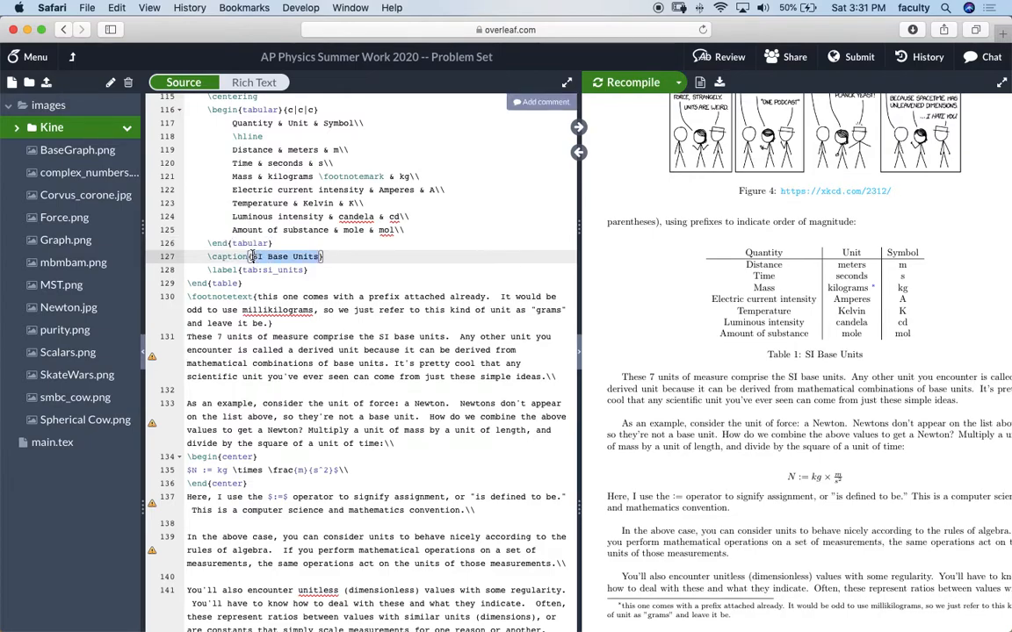
{"action": "left_click", "coordinate": [252, 255]}
{"action": "scroll", "coordinate": [315, 281], "scroll_direction": "up", "scroll_amount": 2}
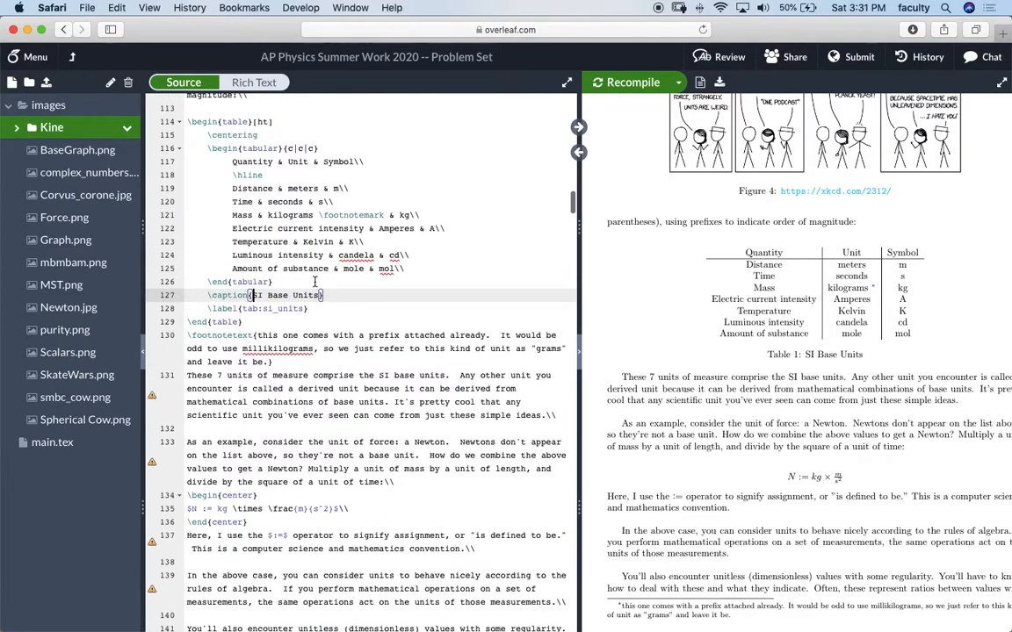
{"action": "left_click_drag", "start_coordinate": [304, 308], "coordinate": [279, 309]}
{"action": "left_click", "coordinate": [280, 309]}
{"action": "left_click", "coordinate": [332, 313]}
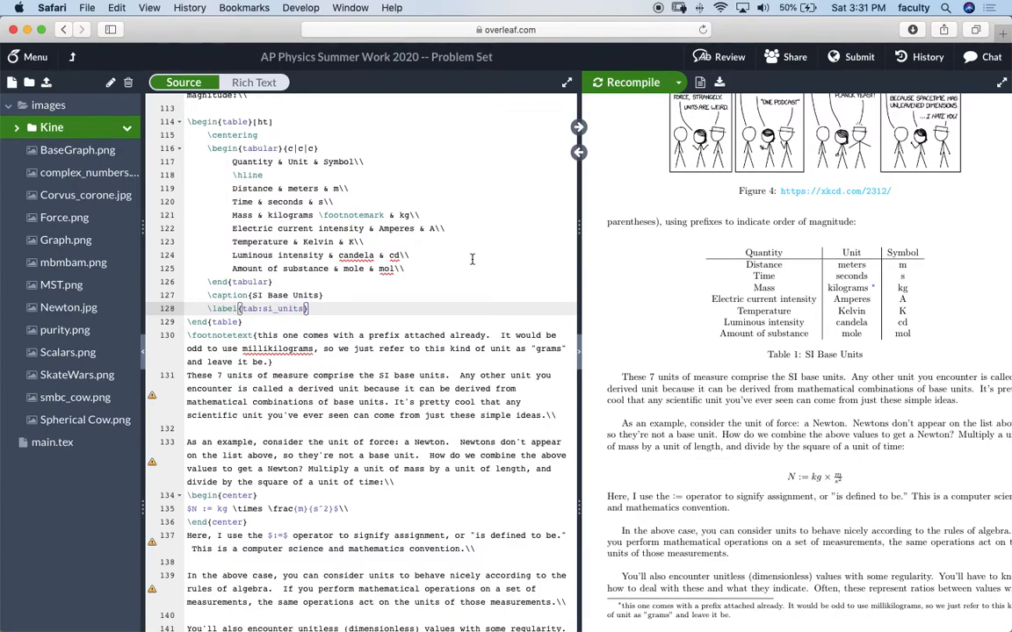
Compare the \footnotetext command with the compiled footnote, and highlight \footnotemark in the Mass row
{"action": "scroll", "coordinate": [411, 274], "scroll_direction": "down", "scroll_amount": 3}
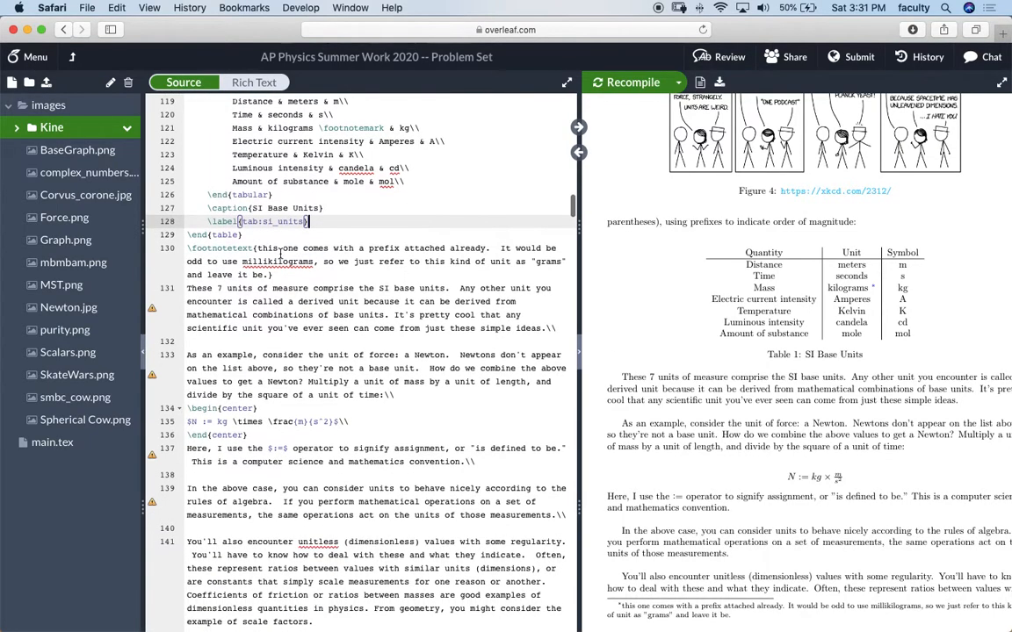
{"action": "left_click", "coordinate": [273, 250]}
{"action": "double_click", "coordinate": [213, 249]}
{"action": "left_click_drag", "start_coordinate": [213, 249], "coordinate": [276, 276]}
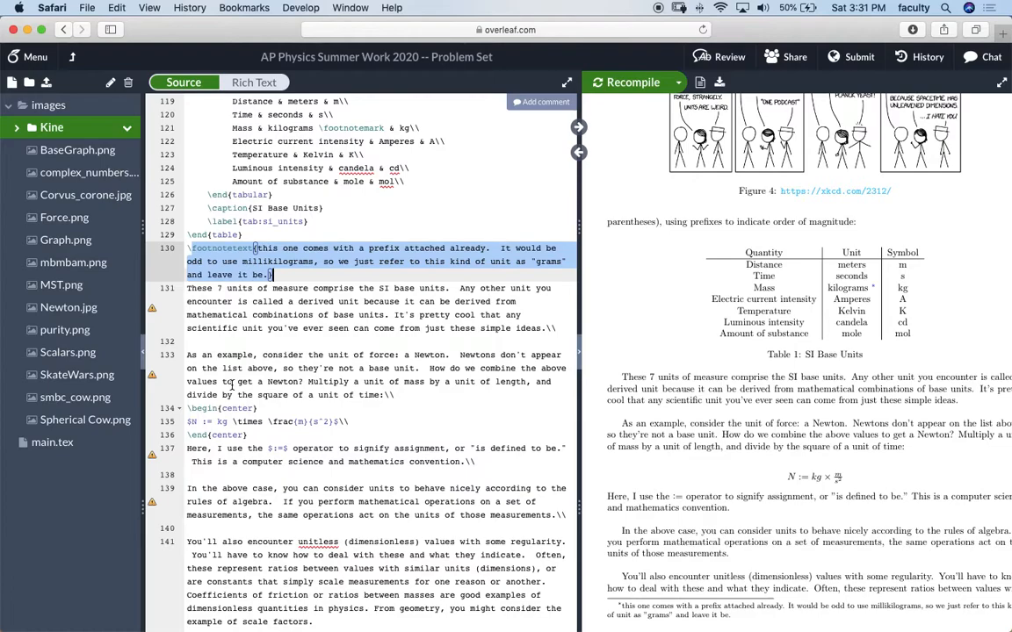
{"action": "scroll", "coordinate": [756, 397], "scroll_direction": "down", "scroll_amount": 5}
{"action": "left_click_drag", "start_coordinate": [729, 481], "coordinate": [618, 472]}
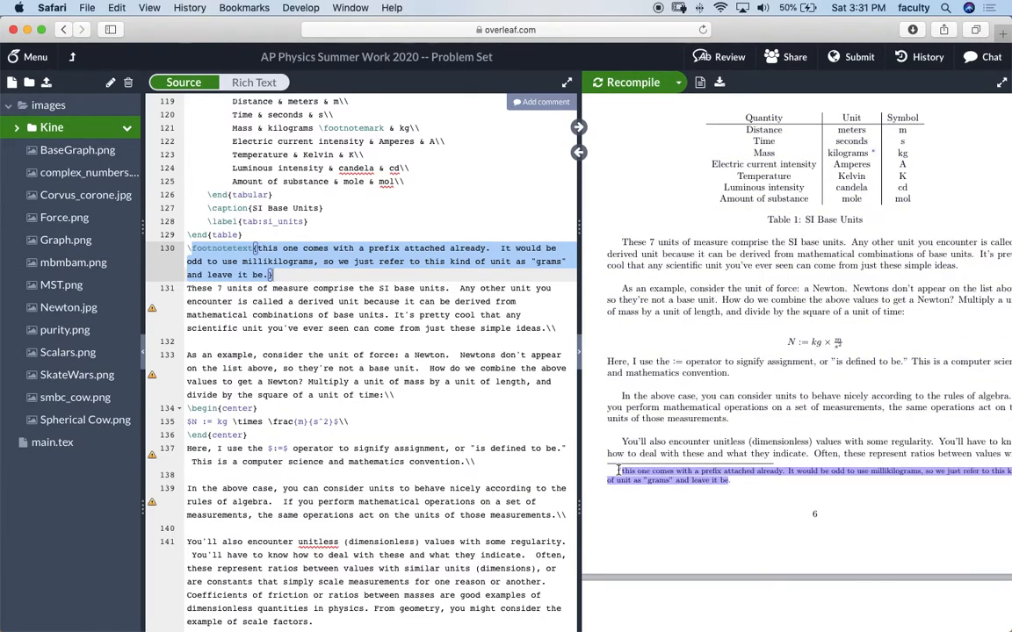
{"action": "scroll", "coordinate": [367, 191], "scroll_direction": "up", "scroll_amount": 3}
{"action": "double_click", "coordinate": [368, 196]}
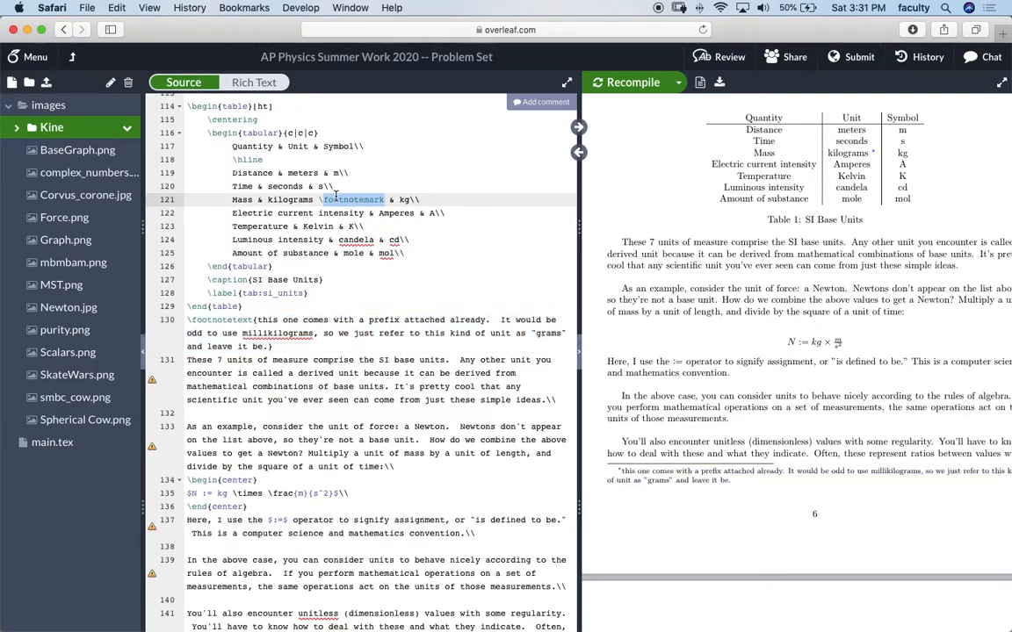
{"action": "left_click", "coordinate": [320, 333]}
Look through the compiled pages as far as the crow problem and return to the prefix table under Conversions
{"action": "scroll", "coordinate": [353, 327], "scroll_direction": "down", "scroll_amount": 1}
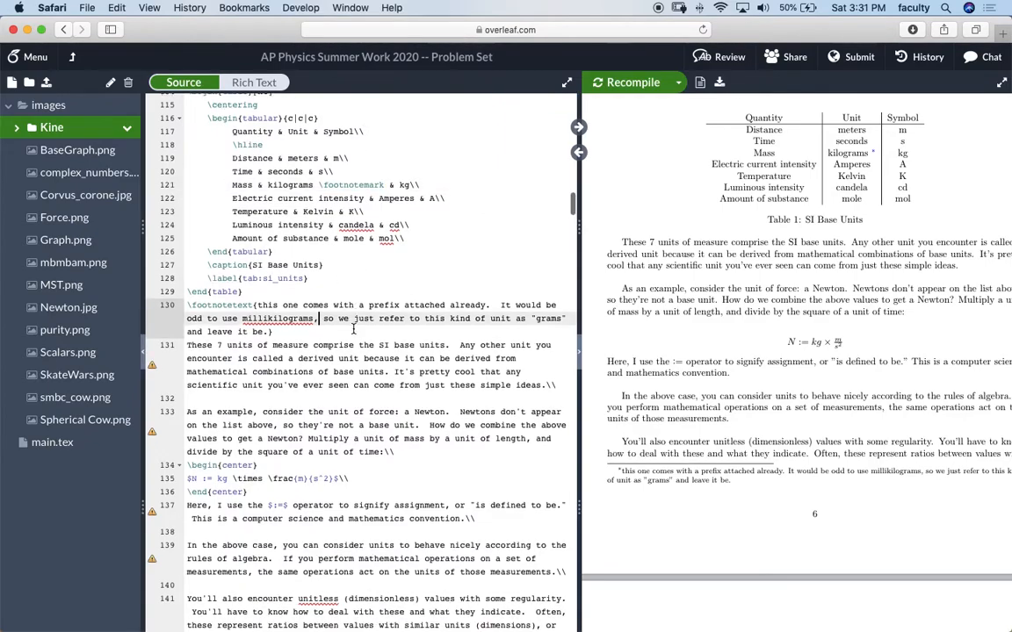
{"action": "scroll", "coordinate": [353, 329], "scroll_direction": "down", "scroll_amount": 1}
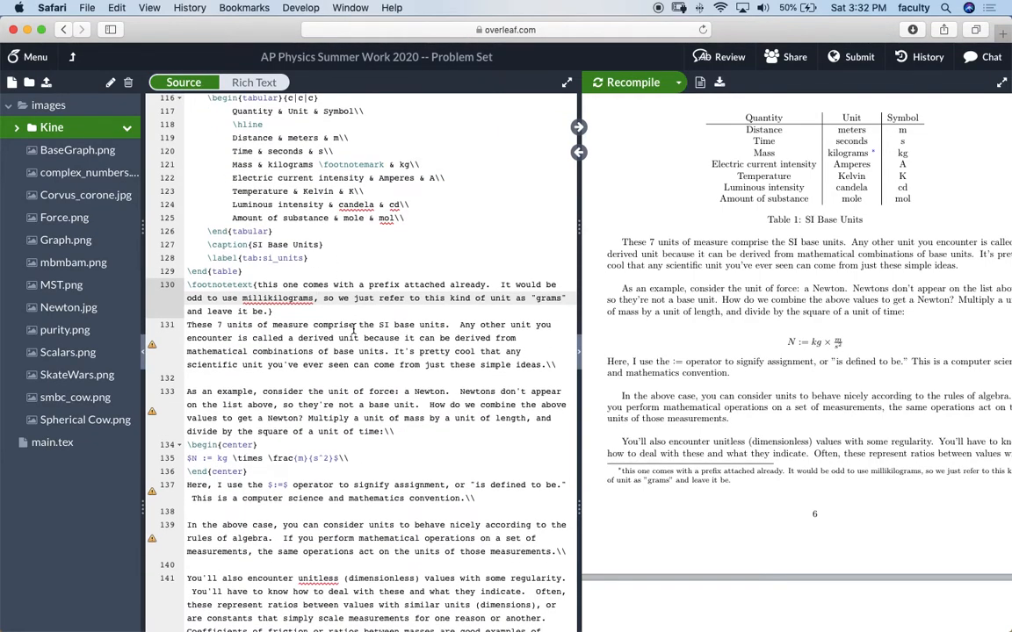
{"action": "scroll", "coordinate": [323, 299], "scroll_direction": "down", "scroll_amount": 6}
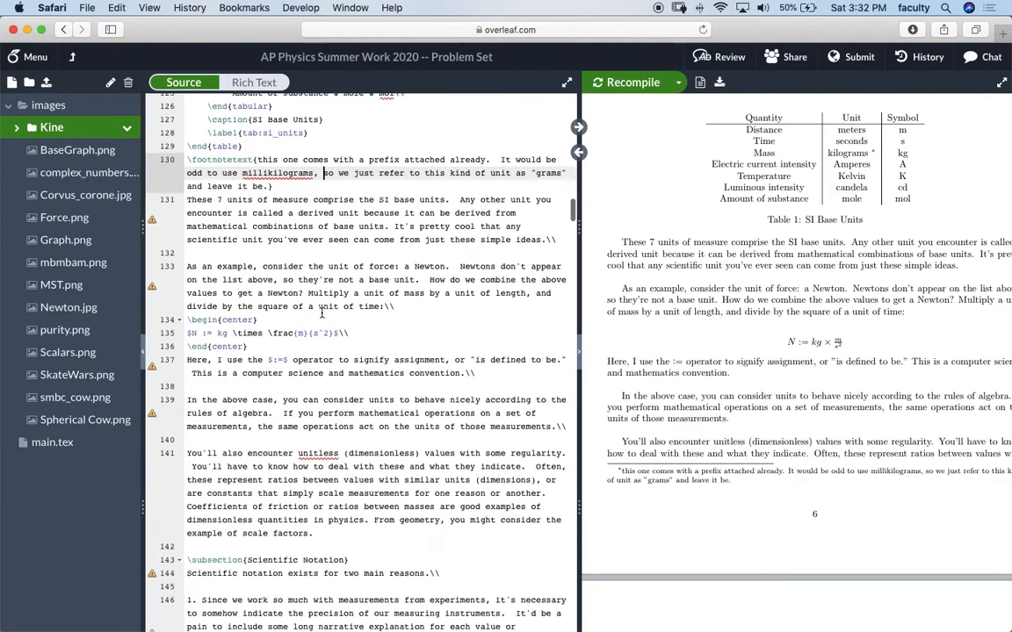
{"action": "scroll", "coordinate": [664, 329], "scroll_direction": "down", "scroll_amount": 15}
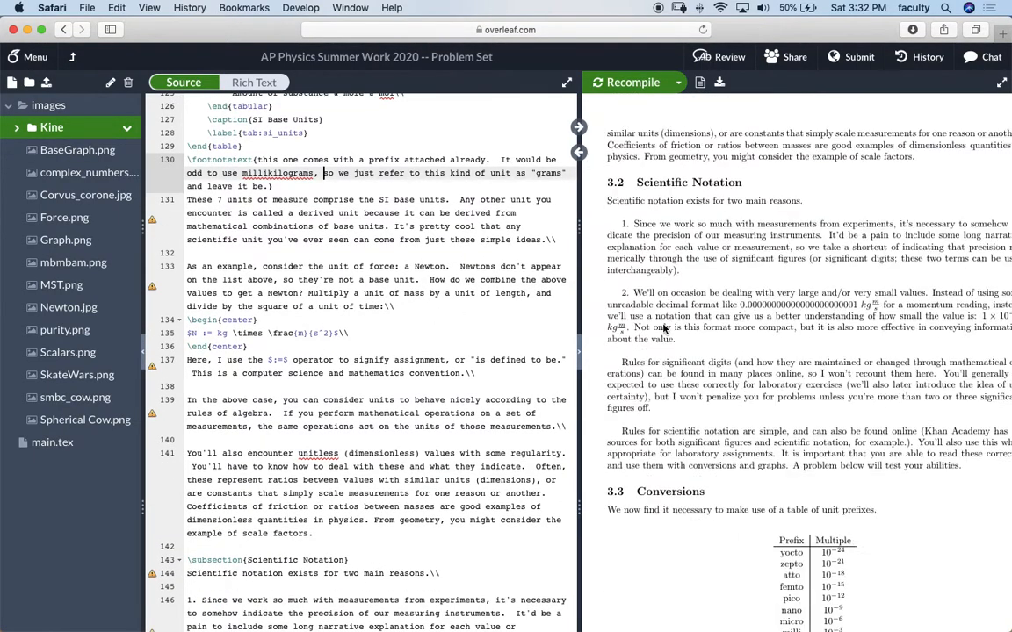
{"action": "scroll", "coordinate": [663, 369], "scroll_direction": "down", "scroll_amount": 8}
{"action": "scroll", "coordinate": [663, 369], "scroll_direction": "up", "scroll_amount": 3}
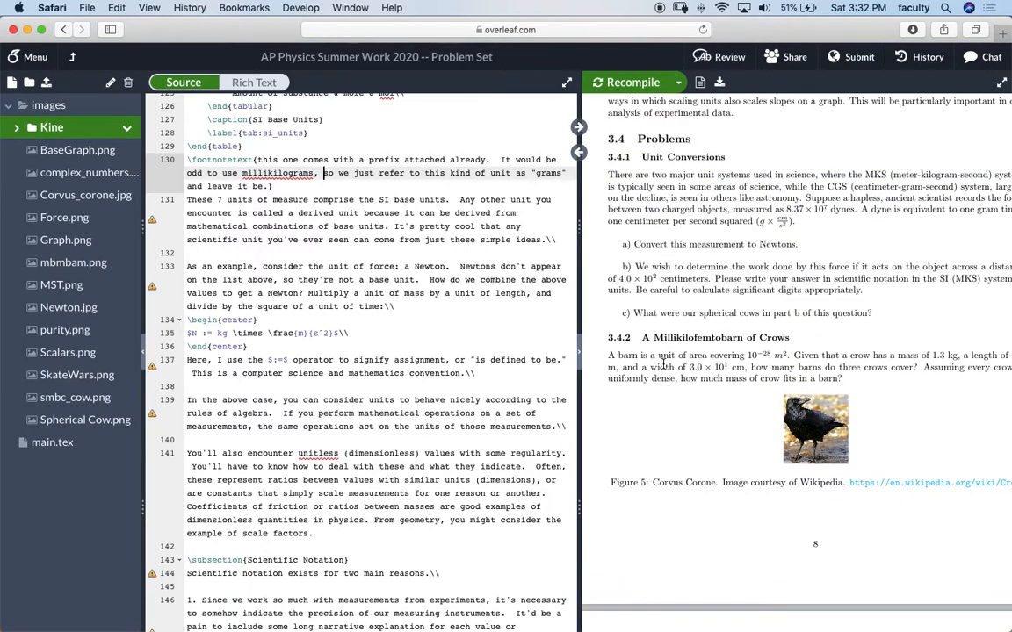
{"action": "scroll", "coordinate": [663, 364], "scroll_direction": "up", "scroll_amount": 10}
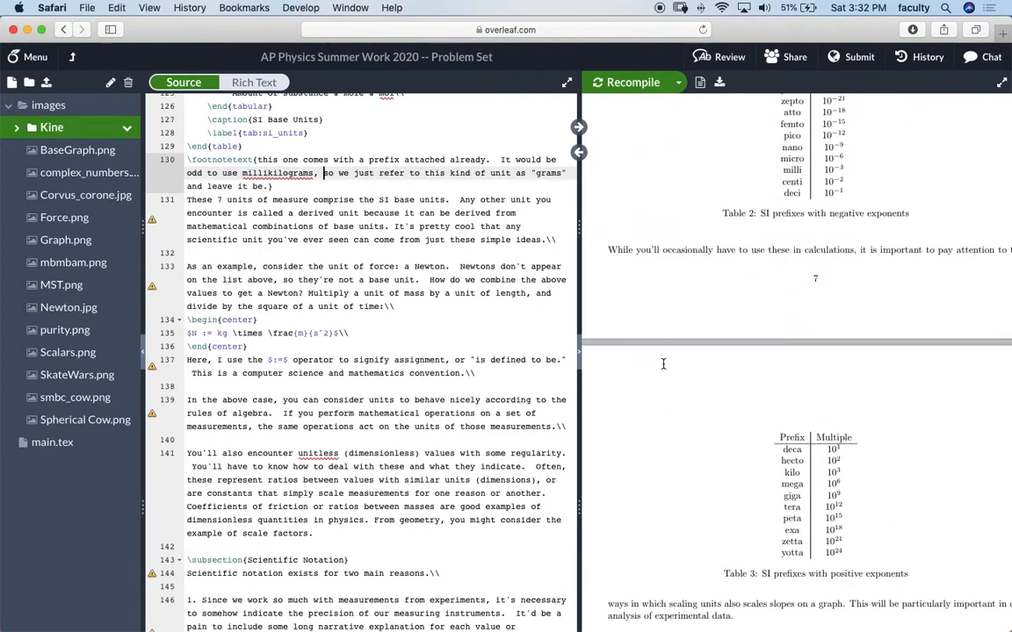
{"action": "scroll", "coordinate": [596, 326], "scroll_direction": "up", "scroll_amount": 5}
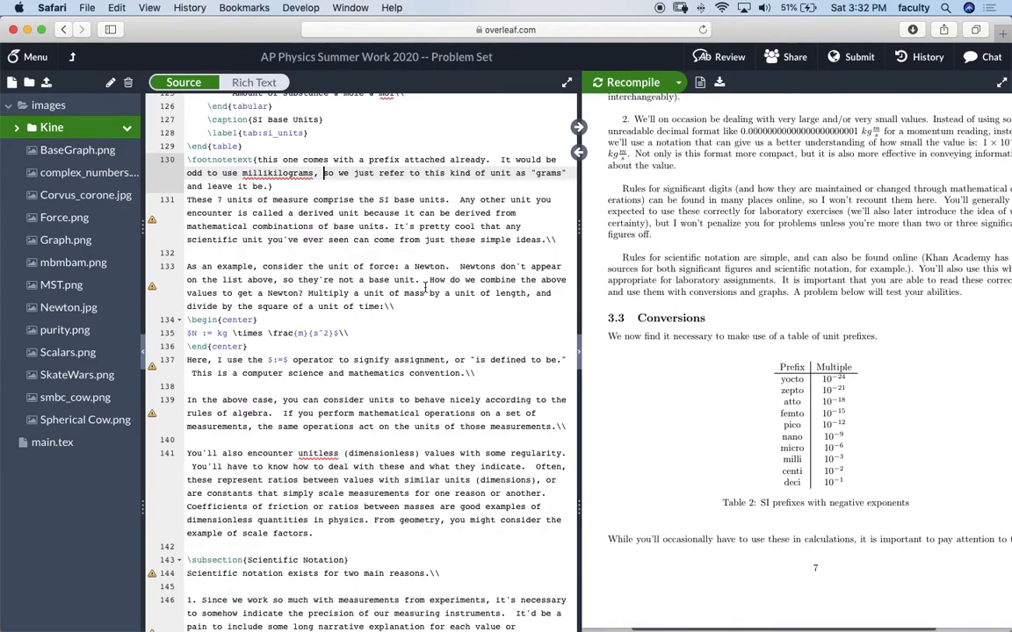
Examine the source below the SI units table and highlight the \begin{center} and \end{center} commands around the Newton formula
{"action": "left_click", "coordinate": [407, 268]}
{"action": "scroll", "coordinate": [386, 264], "scroll_direction": "down", "scroll_amount": 1}
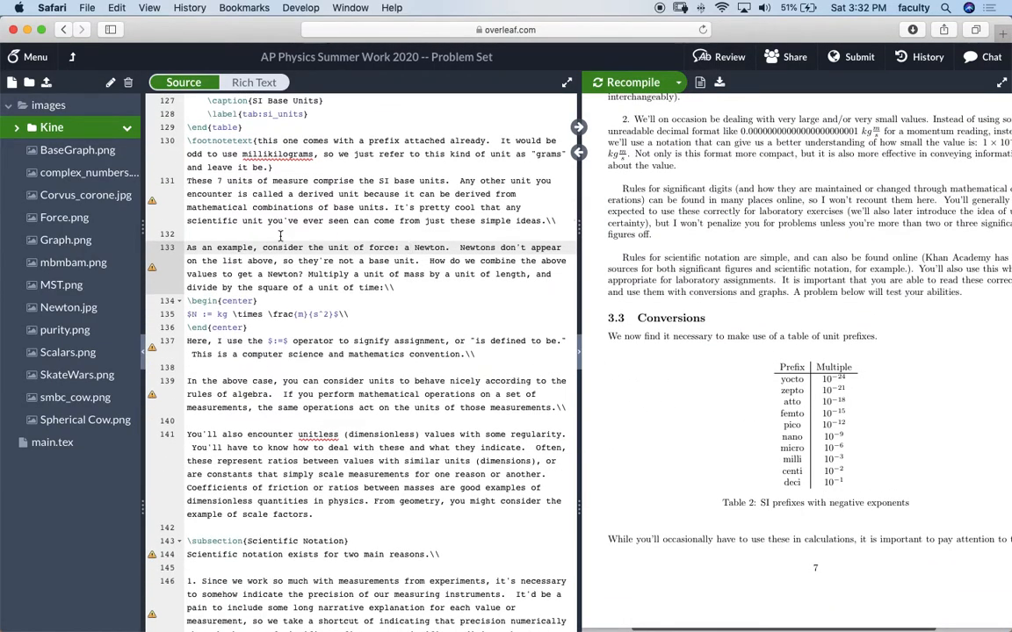
{"action": "left_click", "coordinate": [281, 235]}
{"action": "scroll", "coordinate": [281, 235], "scroll_direction": "down", "scroll_amount": 2}
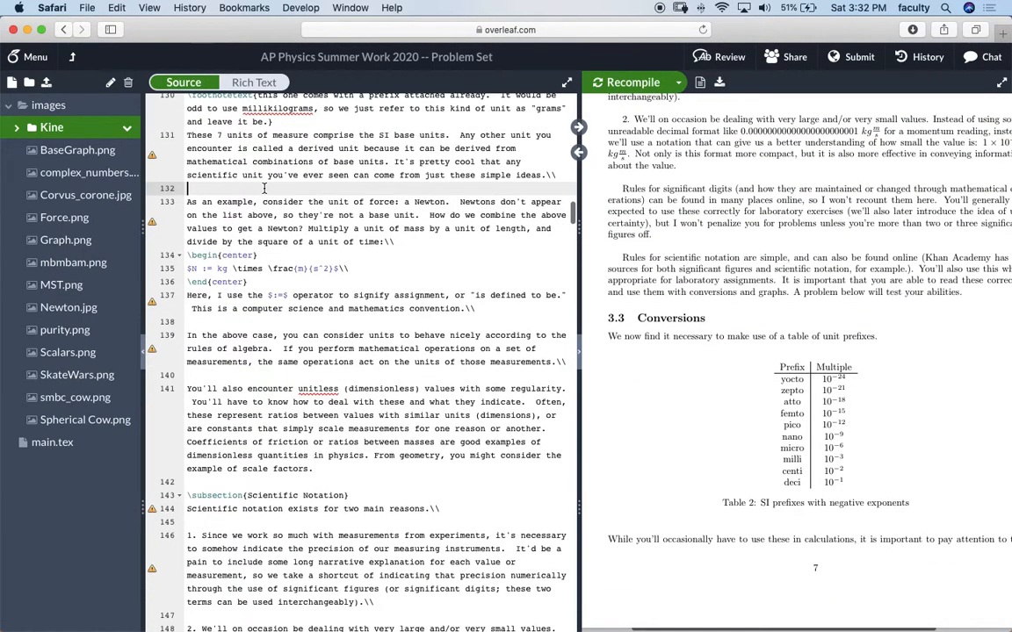
{"action": "scroll", "coordinate": [263, 187], "scroll_direction": "up", "scroll_amount": 4}
{"action": "scroll", "coordinate": [224, 163], "scroll_direction": "down", "scroll_amount": 5}
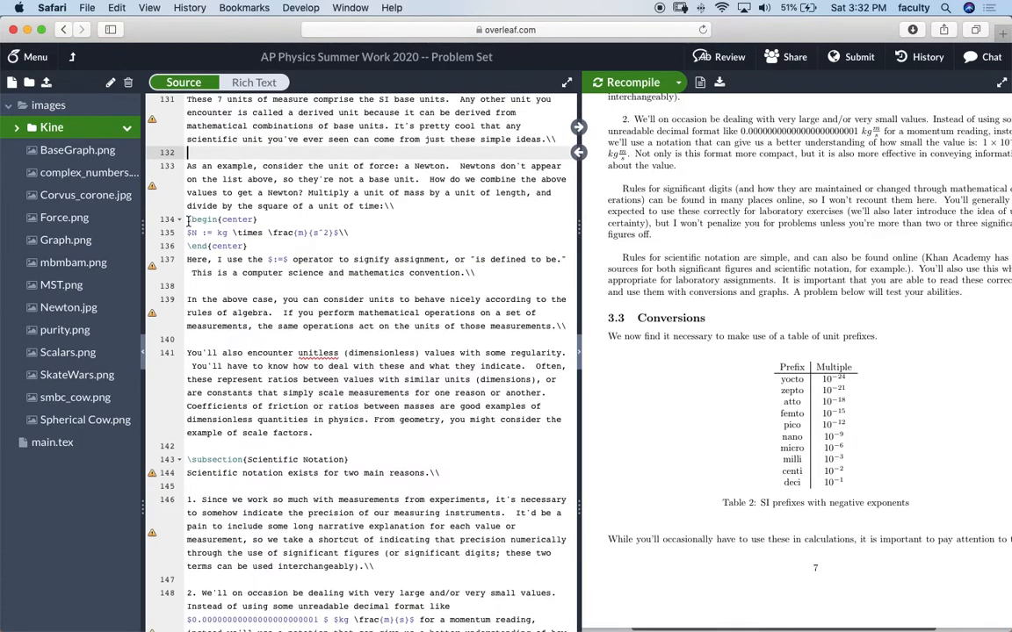
{"action": "left_click_drag", "start_coordinate": [187, 220], "coordinate": [249, 248]}
{"action": "left_click", "coordinate": [262, 218]}
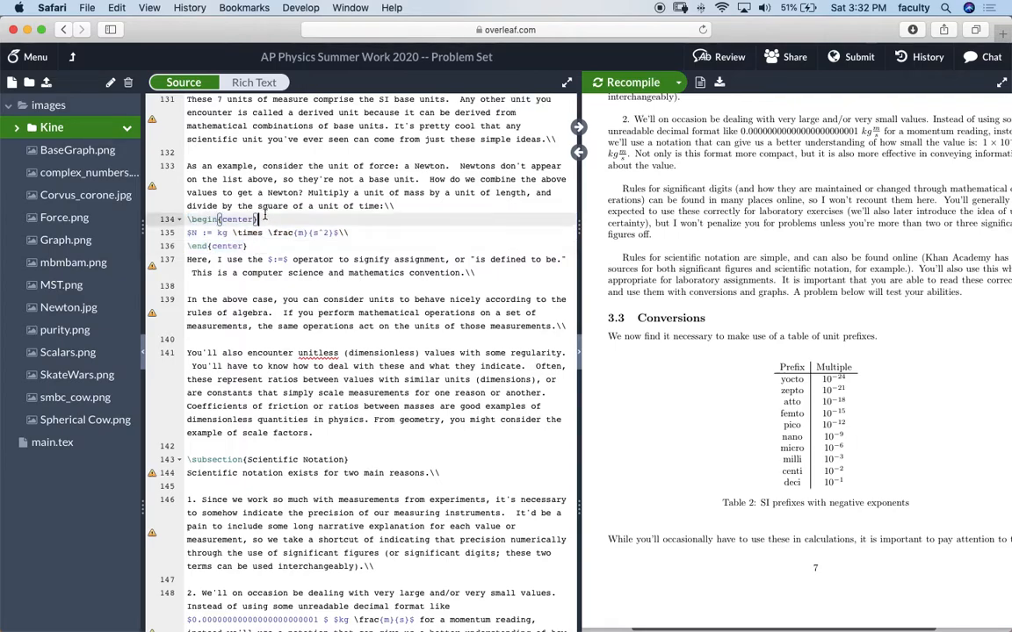
{"action": "left_click", "coordinate": [258, 235]}
{"action": "double_click", "coordinate": [271, 242]}
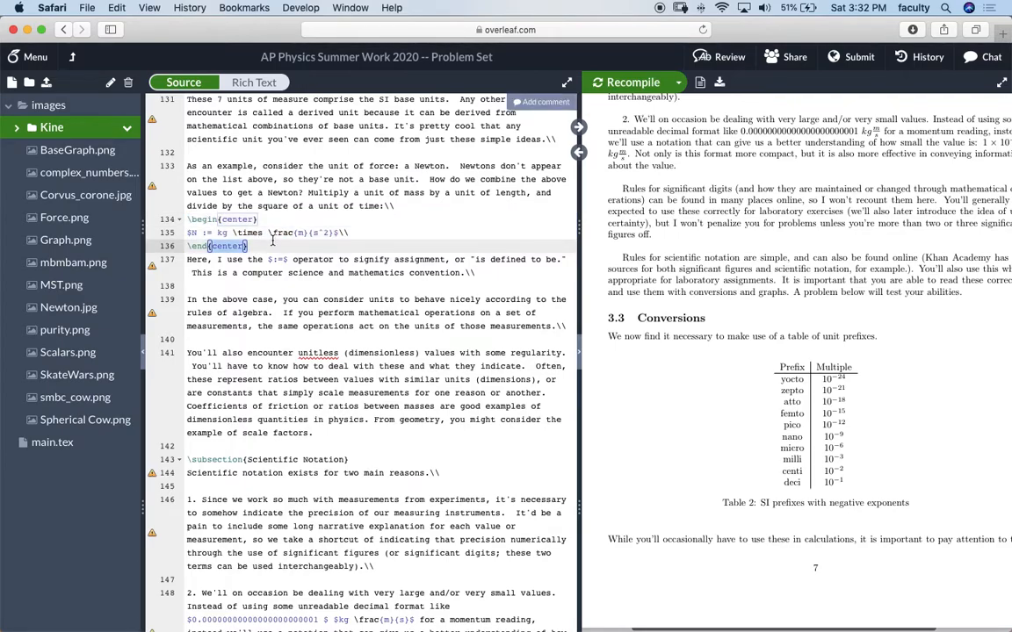
{"action": "left_click", "coordinate": [275, 240]}
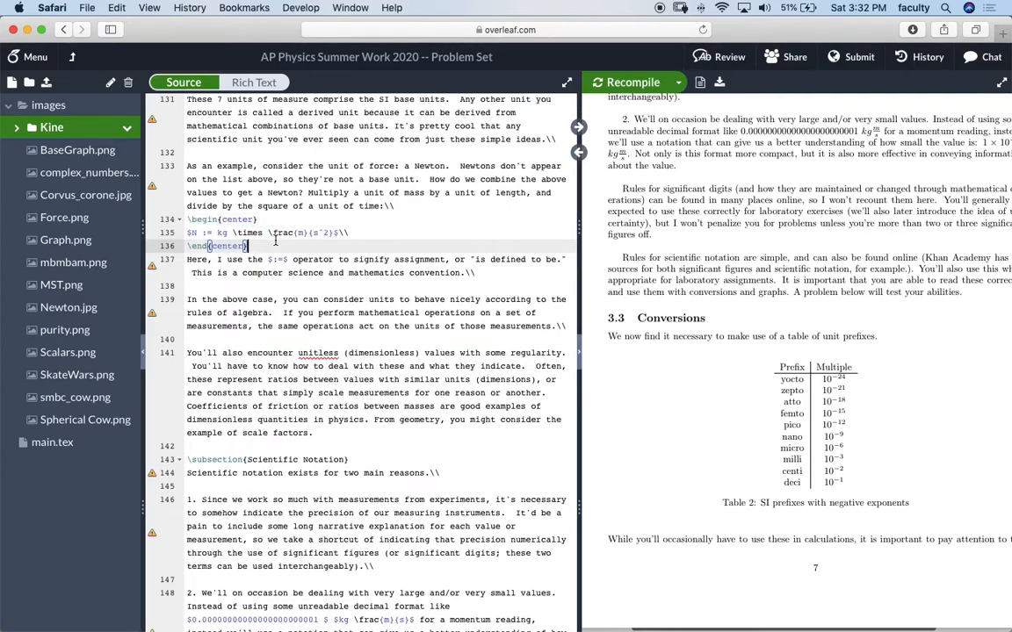
Examine the dollar signs enclosing the Newton formula and highlight the ^ exponent operator in its denominator
{"action": "left_click", "coordinate": [189, 233]}
{"action": "left_click_drag", "start_coordinate": [338, 233], "coordinate": [333, 232]}
{"action": "left_click", "coordinate": [353, 233]}
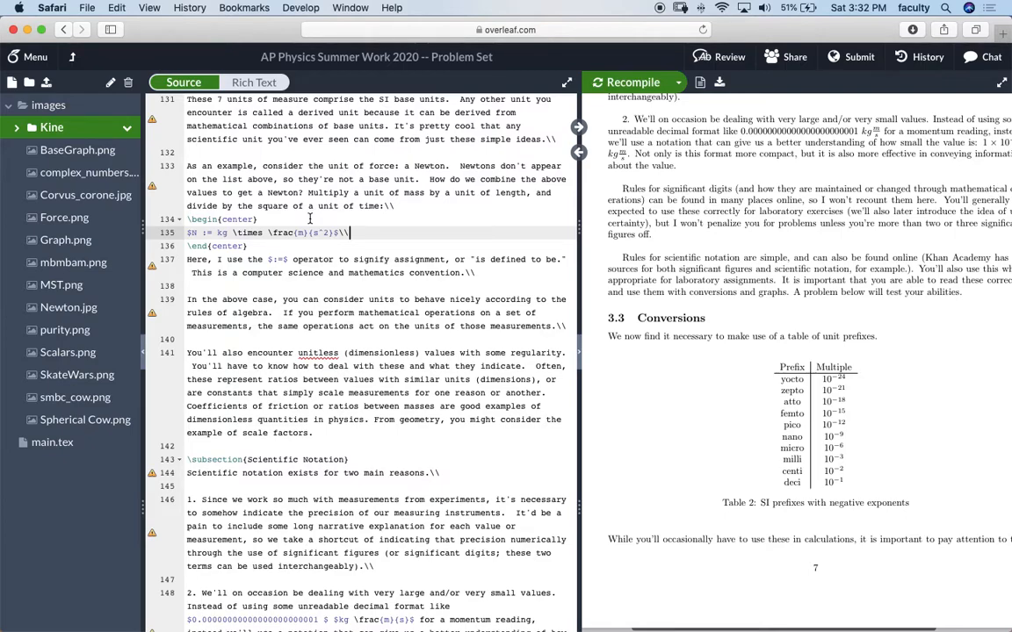
{"action": "left_click_drag", "start_coordinate": [326, 232], "coordinate": [316, 233]}
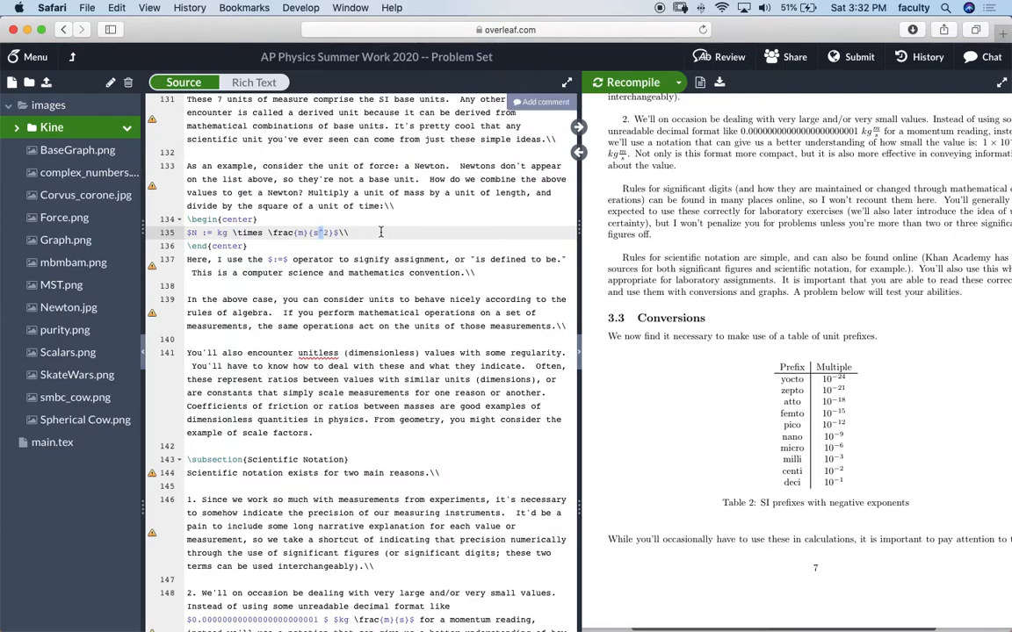
{"action": "left_click", "coordinate": [380, 231]}
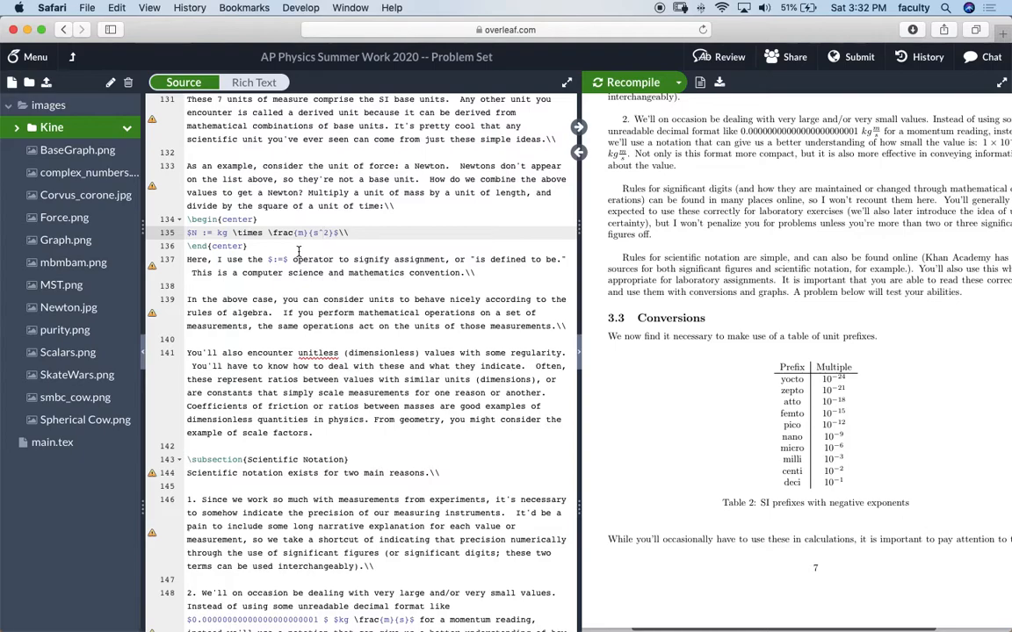
{"action": "left_click", "coordinate": [380, 232]}
Find the Newton formula in the compiled document, highlight it, and return to its source line
{"action": "scroll", "coordinate": [620, 259], "scroll_direction": "up", "scroll_amount": 5}
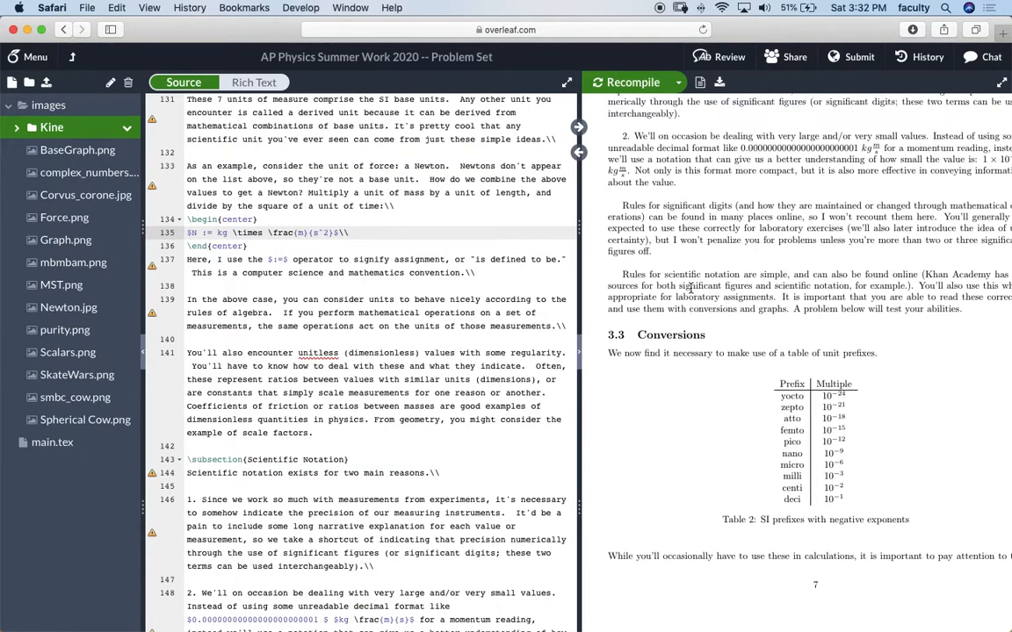
{"action": "scroll", "coordinate": [690, 289], "scroll_direction": "up", "scroll_amount": 12}
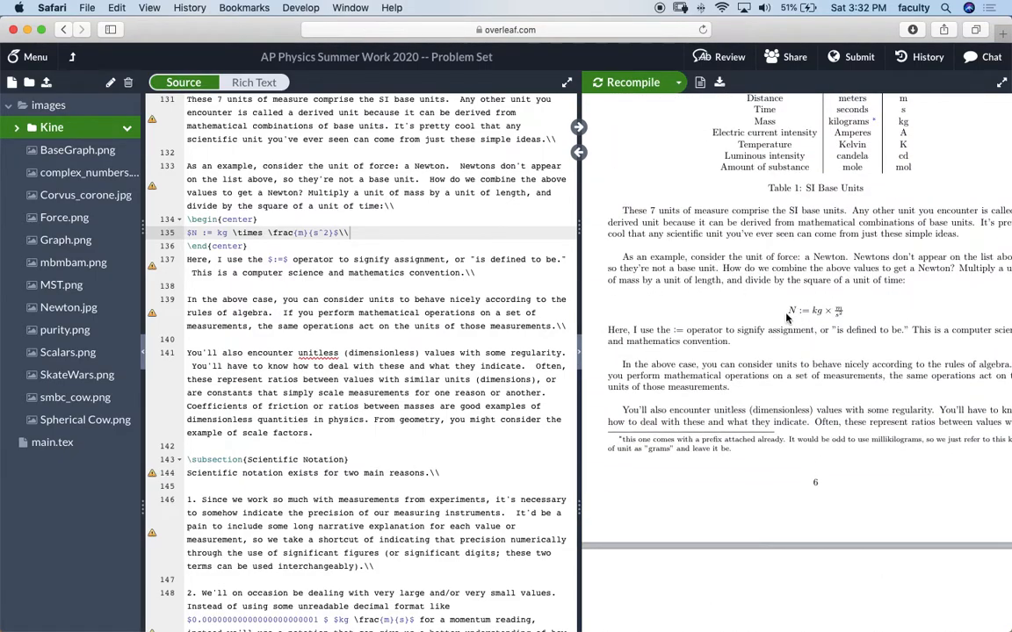
{"action": "left_click_drag", "start_coordinate": [790, 310], "coordinate": [839, 316]}
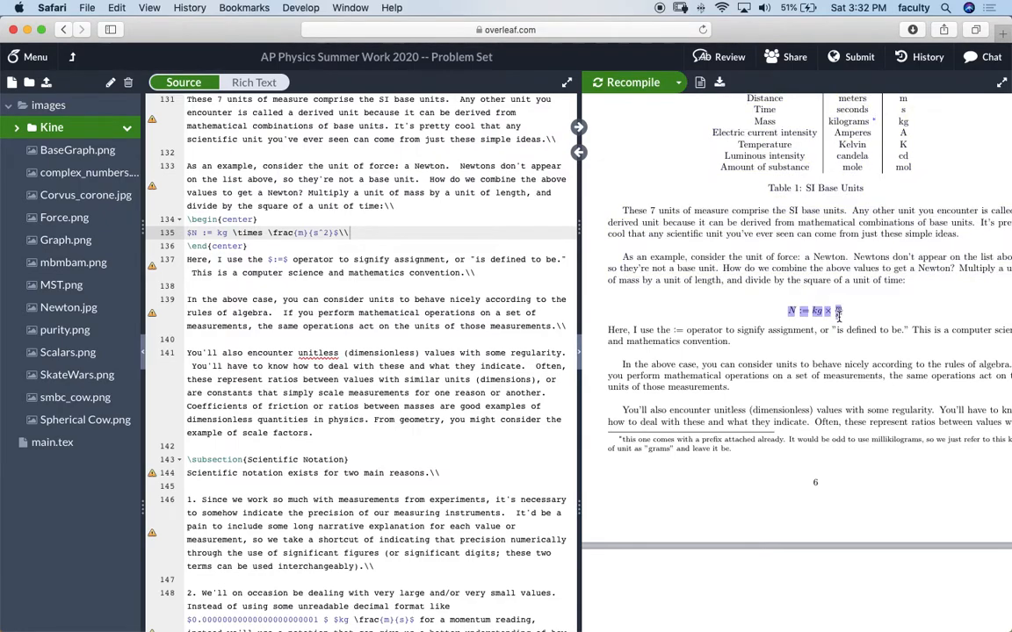
{"action": "left_click", "coordinate": [339, 233]}
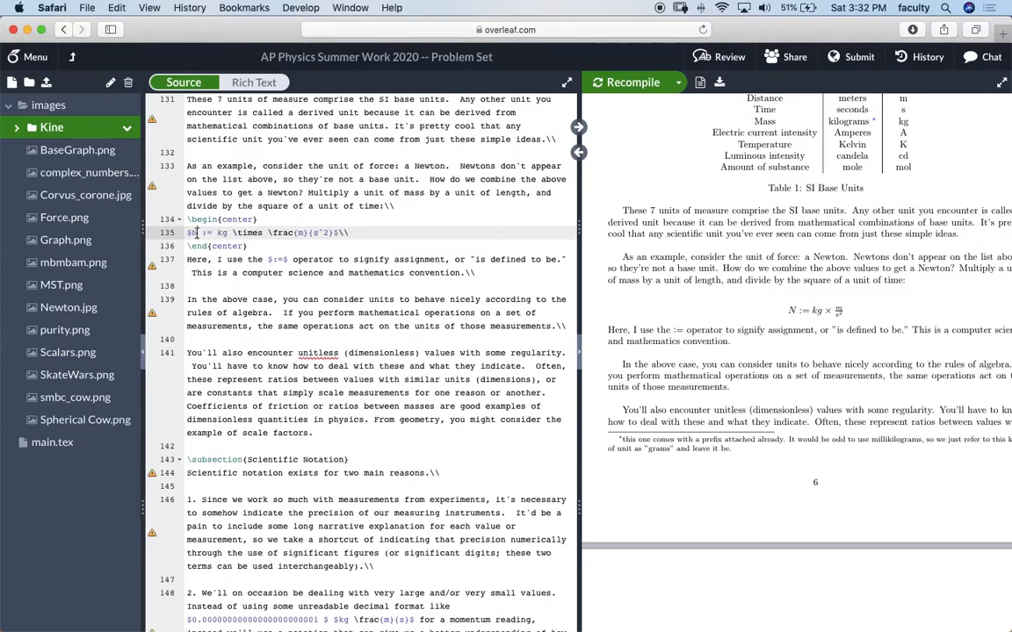
Highlight the \times command and the \frac command with its numerator and denominator in the Newton formula
{"action": "double_click", "coordinate": [245, 232]}
{"action": "left_click_drag", "start_coordinate": [268, 232], "coordinate": [330, 232]}
{"action": "left_click", "coordinate": [295, 233]}
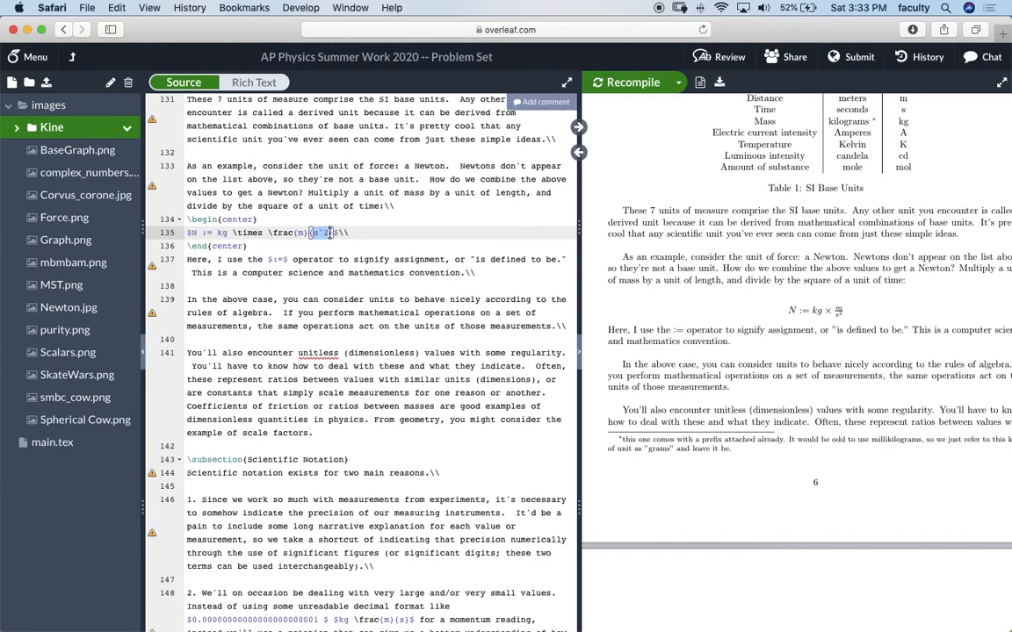
{"action": "left_click", "coordinate": [350, 237]}
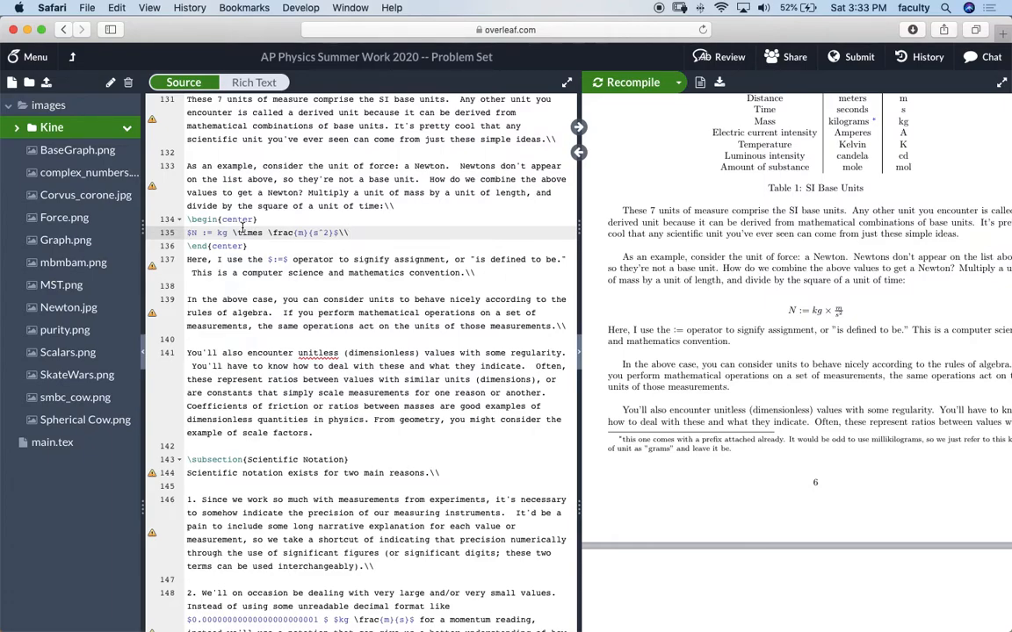
Highlight the inline $:=$ operator in the paragraph below the formula and skim the source around the Scientific Notation subsection
{"action": "double_click", "coordinate": [271, 260]}
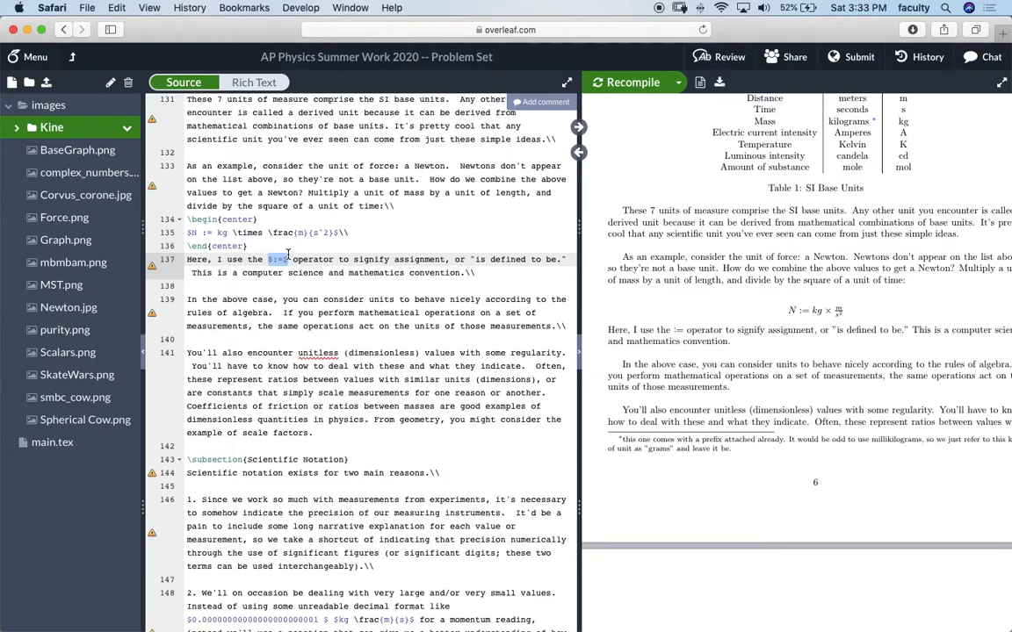
{"action": "left_click", "coordinate": [270, 259]}
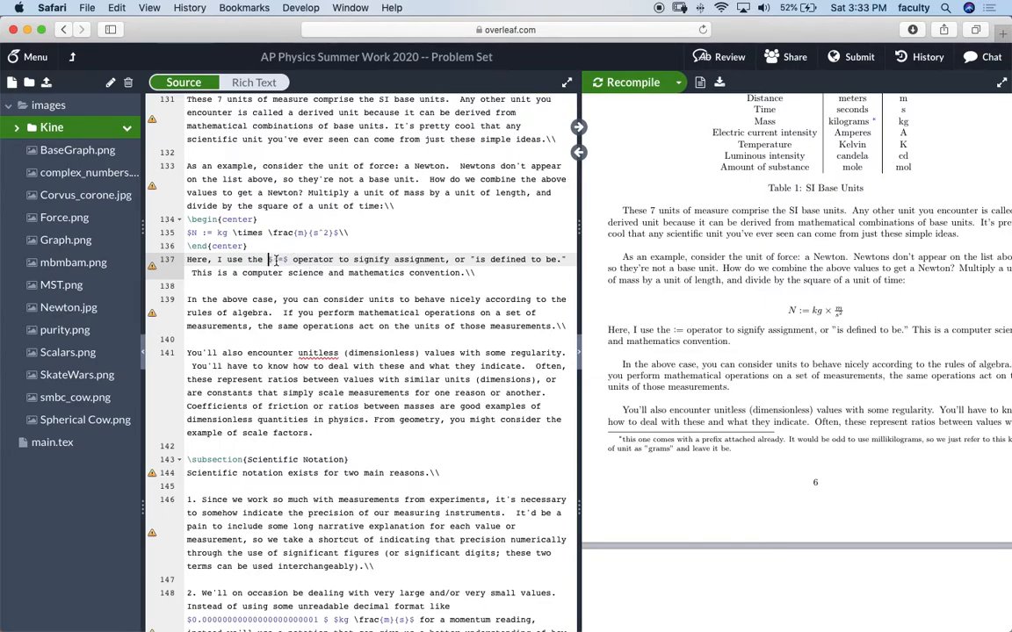
{"action": "scroll", "coordinate": [295, 259], "scroll_direction": "down", "scroll_amount": 3}
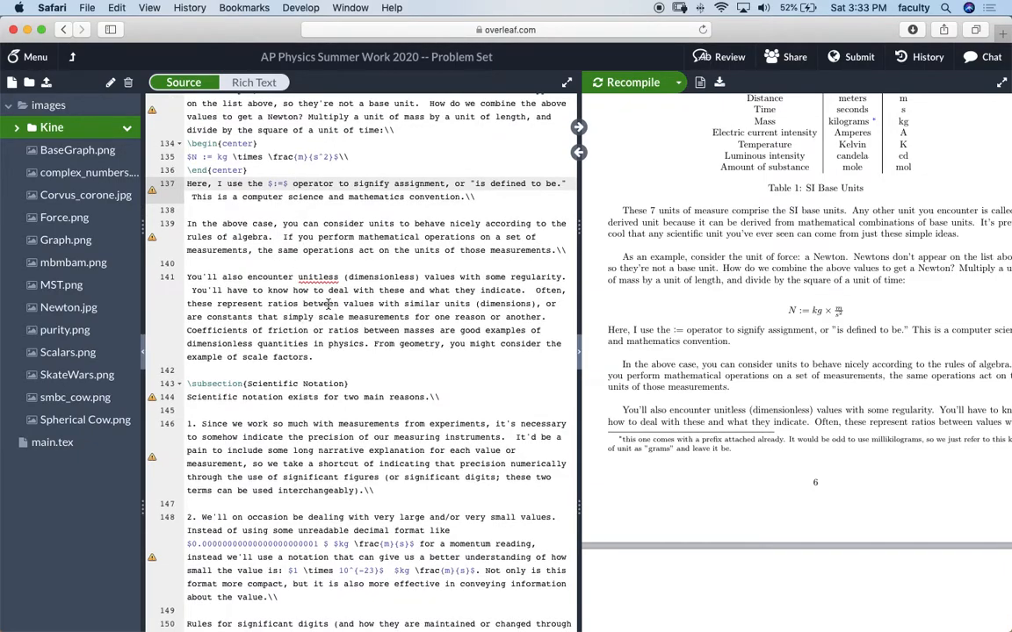
{"action": "scroll", "coordinate": [327, 291], "scroll_direction": "down", "scroll_amount": 5}
{"action": "left_click", "coordinate": [352, 232]}
{"action": "scroll", "coordinate": [380, 192], "scroll_direction": "up", "scroll_amount": 8}
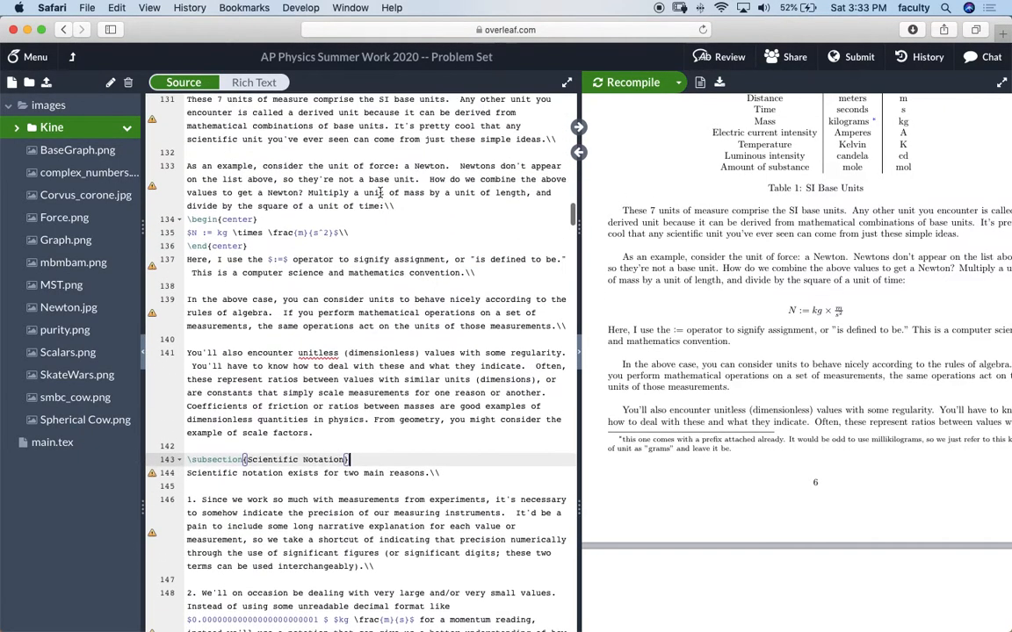
{"action": "left_click", "coordinate": [330, 233]}
{"action": "left_click", "coordinate": [412, 243]}
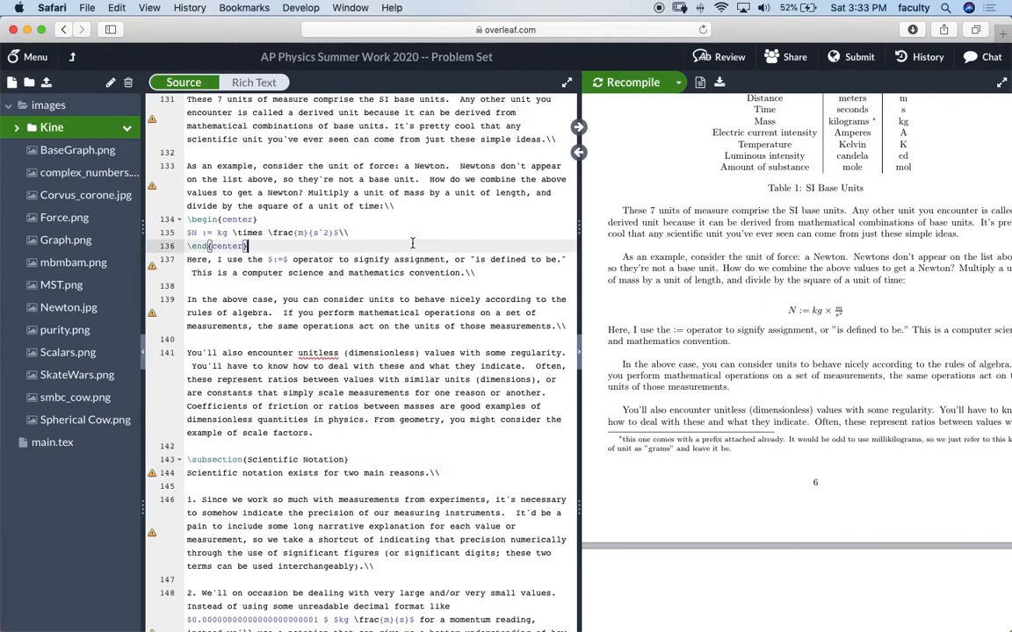
Try the word Force as inline math on a new line below the Newton formula, and clear the entry
{"action": "left_click", "coordinate": [417, 235]}
{"action": "key", "text": "Return"}
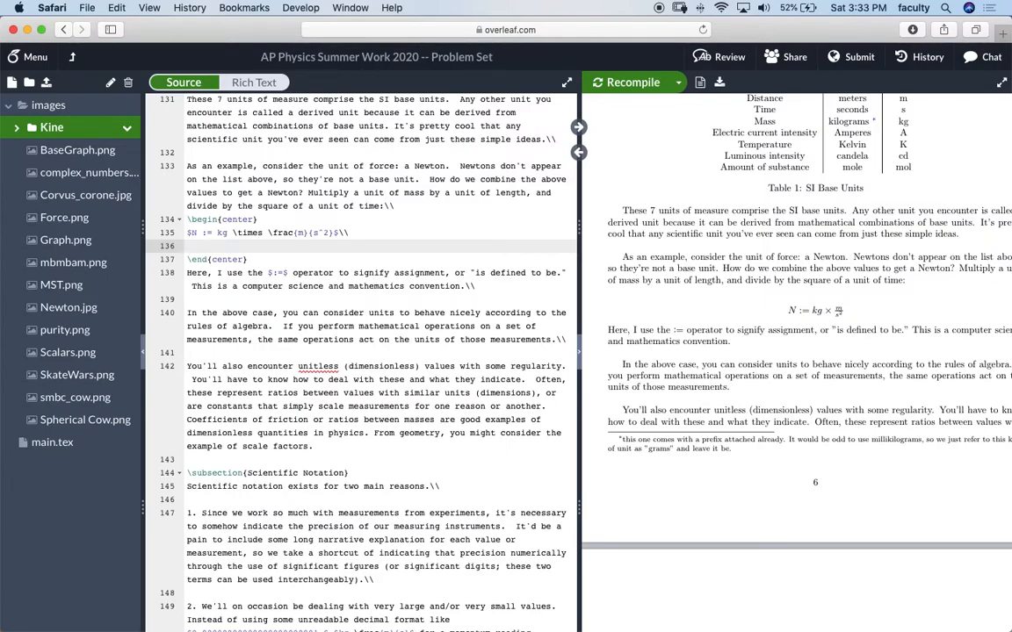
{"action": "type", "text": "F"}
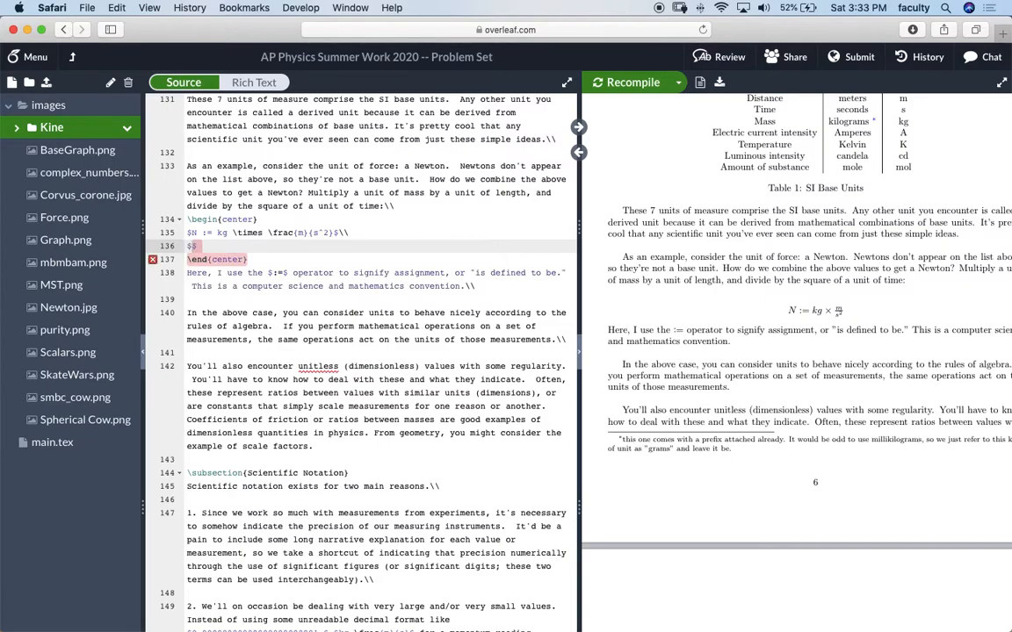
{"action": "type", "text": "Force"}
{"action": "type", "text": "$"}
{"action": "type", "text": "$"}
{"action": "key", "text": "BackSpace"}
{"action": "key", "text": "BackSpace"}
{"action": "key", "text": "BackSpace"}
{"action": "key", "text": "BackSpace"}
{"action": "key", "text": "BackSpace"}
{"action": "key", "text": "BackSpace"}
{"action": "key", "text": "BackSpace"}
Enter $F_g^2$ on the line below the Newton formula and recompile to show a combined subscript and superscript
{"action": "type", "text": "$F_"}
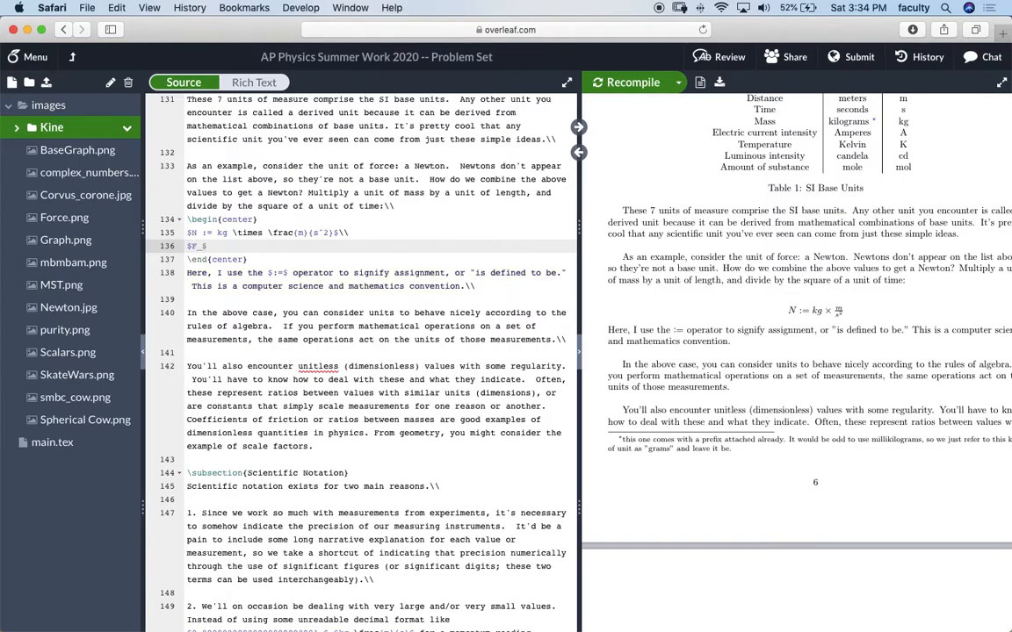
{"action": "type", "text": "g^2"}
{"action": "key", "text": "Right"}
{"action": "key", "text": "Right"}
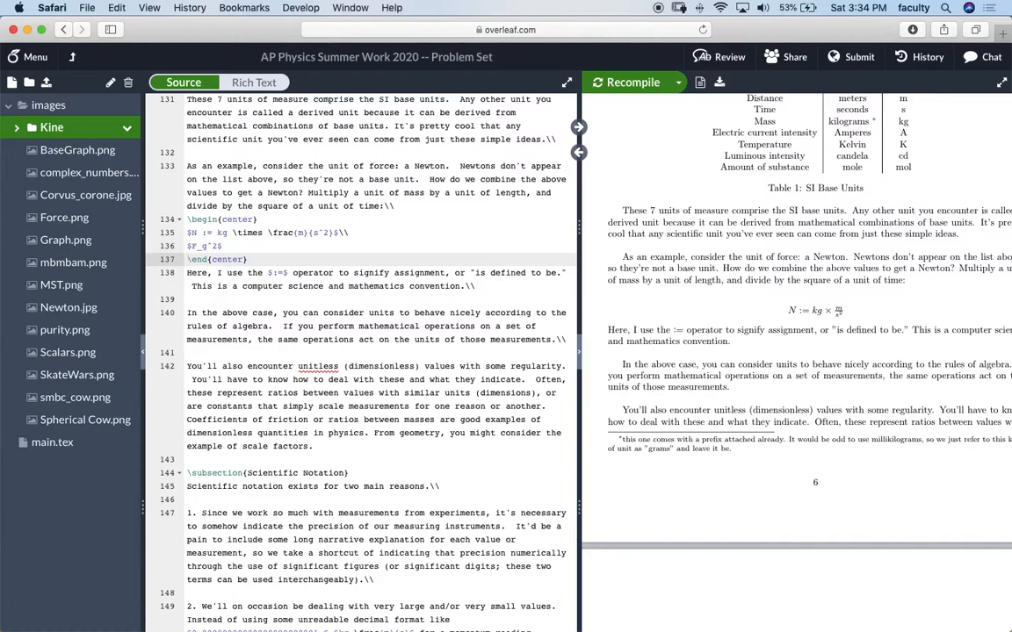
{"action": "key", "text": "Left"}
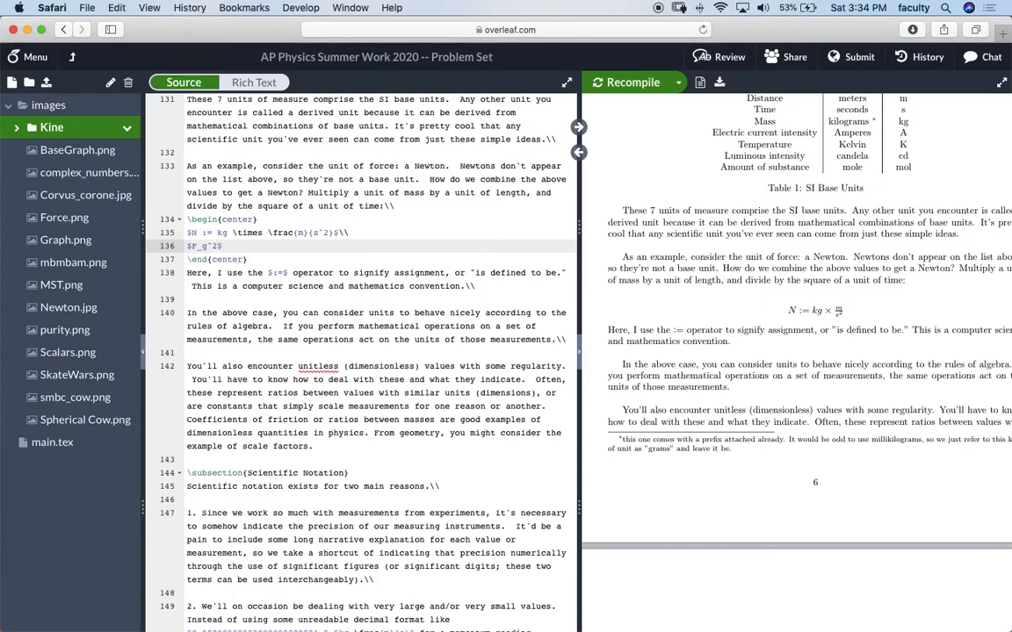
{"action": "key", "text": "super+s"}
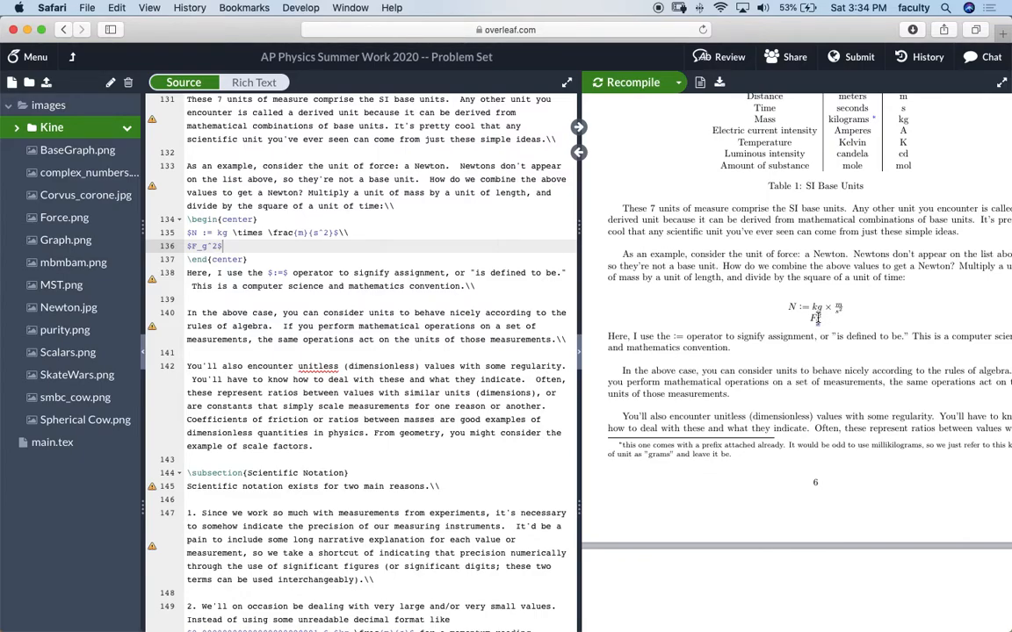
Delete the $F_g^2$ line from the center environment and recompile
{"action": "left_click_drag", "start_coordinate": [209, 247], "coordinate": [185, 247]}
{"action": "left_click", "coordinate": [217, 246]}
{"action": "key", "text": "BackSpace"}
{"action": "key", "text": "BackSpace"}
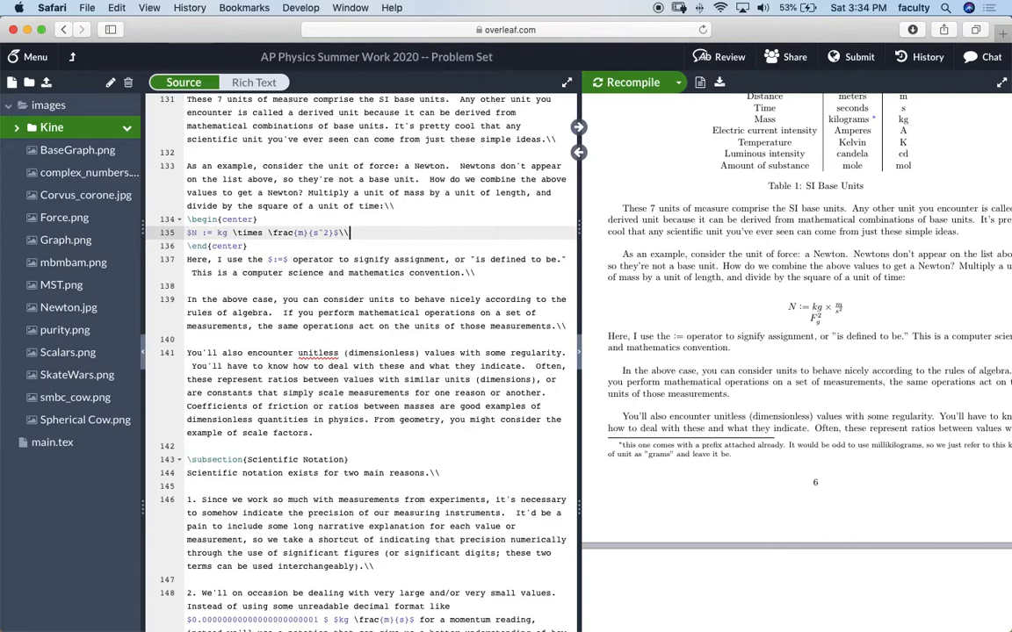
{"action": "key", "text": "super+s"}
{"action": "left_click", "coordinate": [309, 243]}
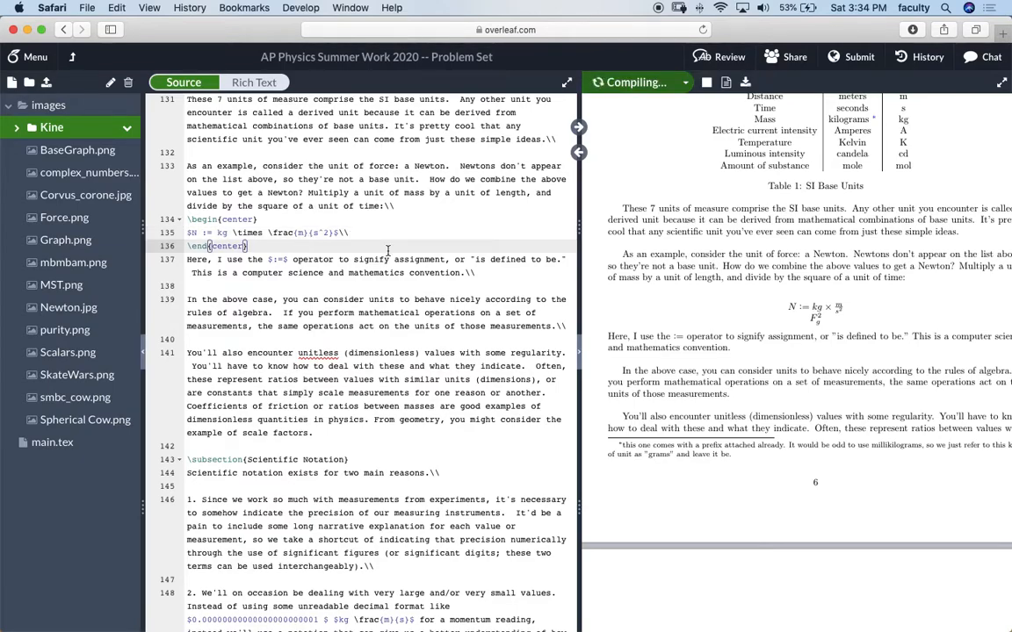
Highlight the whole Newton formula line inside the center environment to review its syntax
{"action": "scroll", "coordinate": [388, 252], "scroll_direction": "down", "scroll_amount": 1}
{"action": "scroll", "coordinate": [388, 252], "scroll_direction": "down", "scroll_amount": 1}
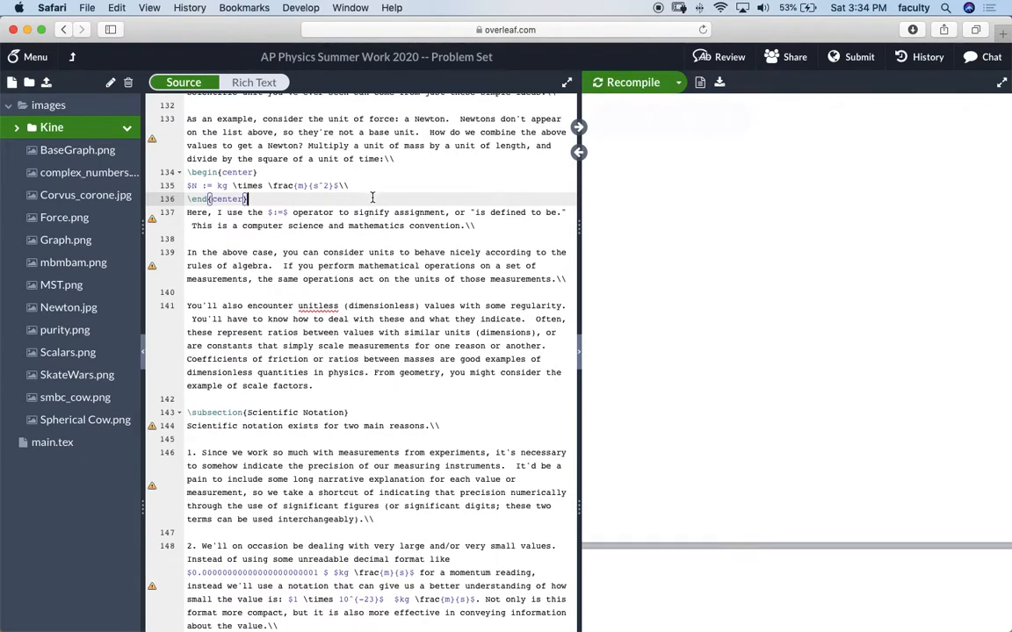
{"action": "left_click_drag", "start_coordinate": [375, 183], "coordinate": [186, 186]}
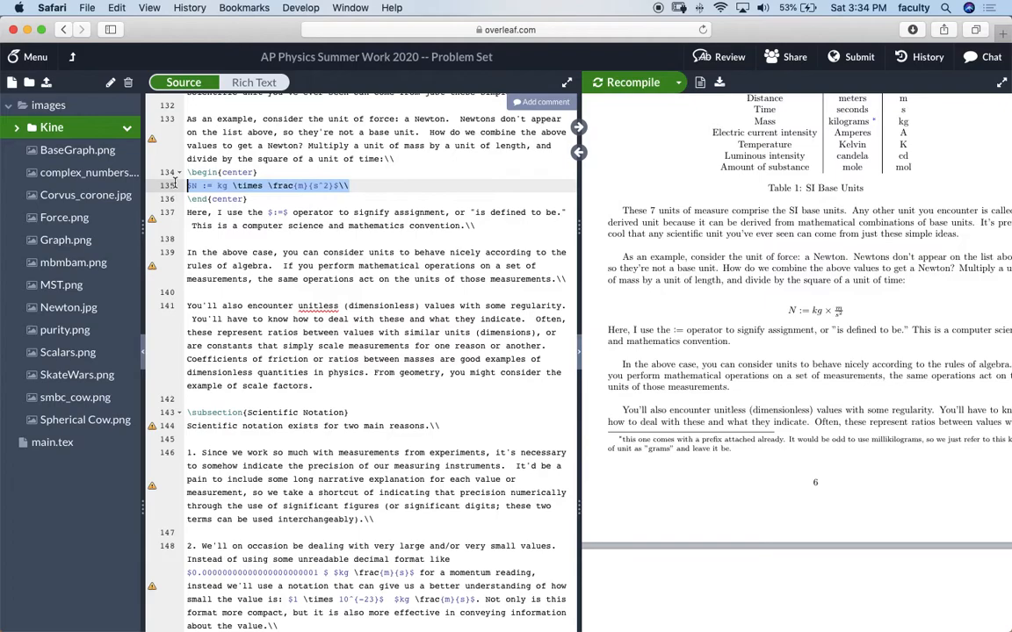
{"action": "left_click", "coordinate": [333, 198]}
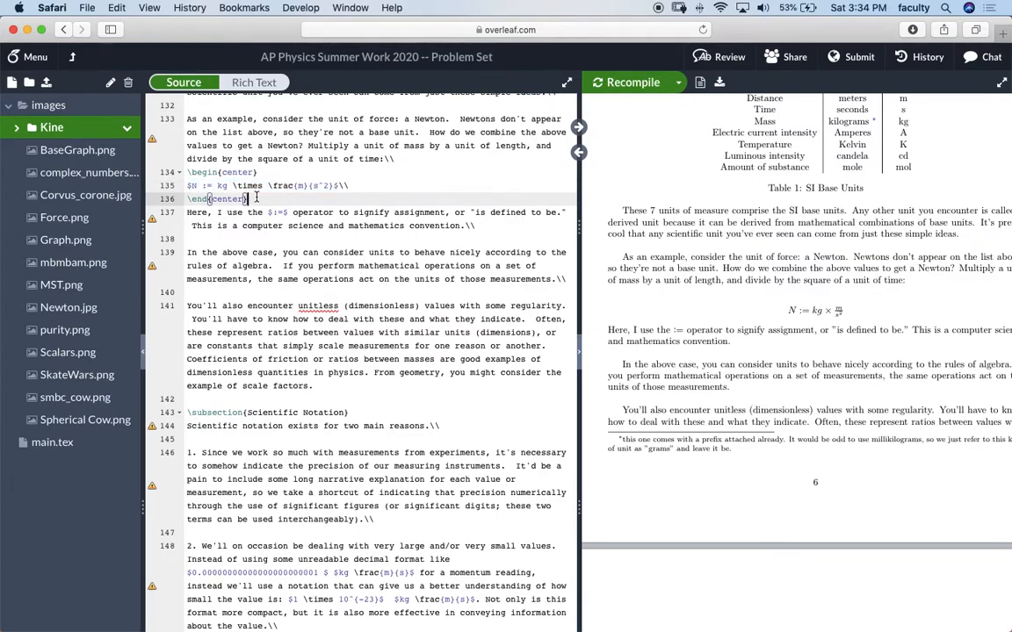
Look through the compiled pages to the Component Notation section and examine its vector equations and numbered derivation
{"action": "scroll", "coordinate": [744, 325], "scroll_direction": "down", "scroll_amount": 10}
{"action": "scroll", "coordinate": [743, 325], "scroll_direction": "down", "scroll_amount": 15}
{"action": "scroll", "coordinate": [743, 325], "scroll_direction": "down", "scroll_amount": 15}
{"action": "scroll", "coordinate": [743, 325], "scroll_direction": "down", "scroll_amount": 10}
{"action": "scroll", "coordinate": [743, 325], "scroll_direction": "down", "scroll_amount": 15}
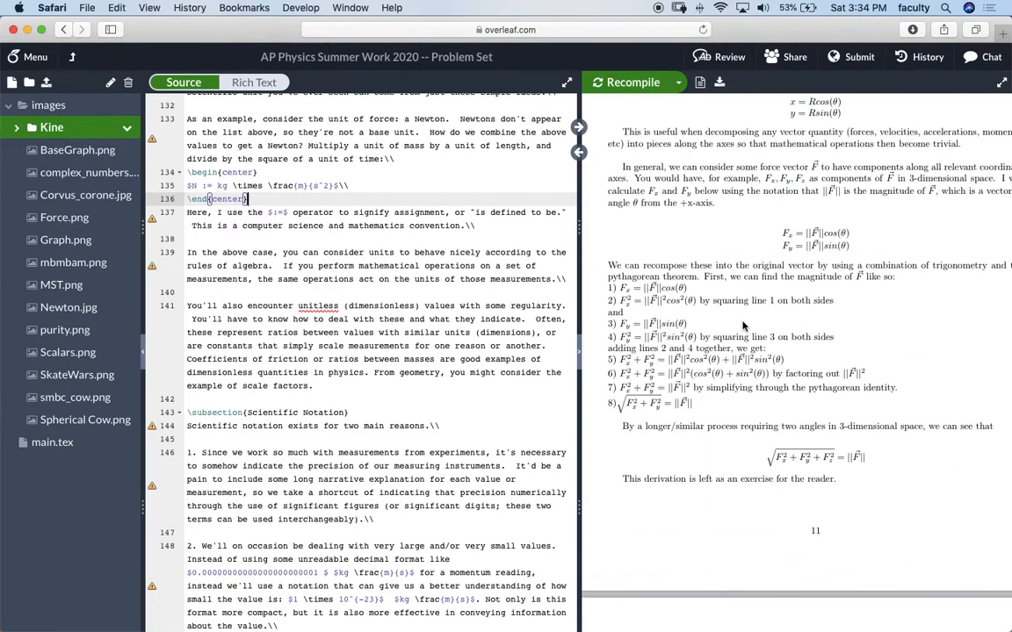
{"action": "scroll", "coordinate": [743, 325], "scroll_direction": "up", "scroll_amount": 3}
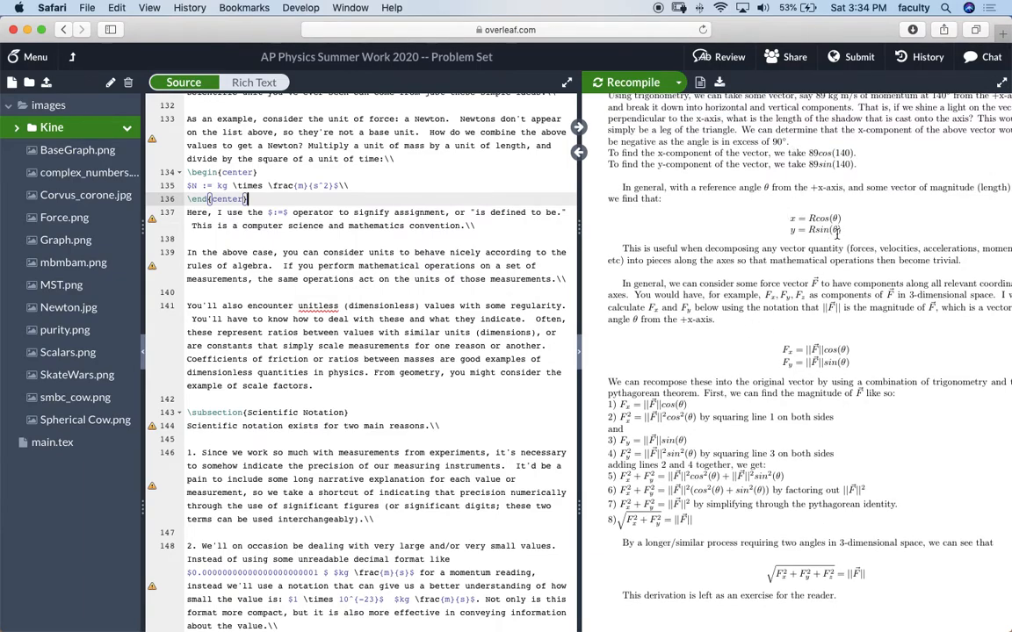
{"action": "scroll", "coordinate": [825, 167], "scroll_direction": "up", "scroll_amount": 1}
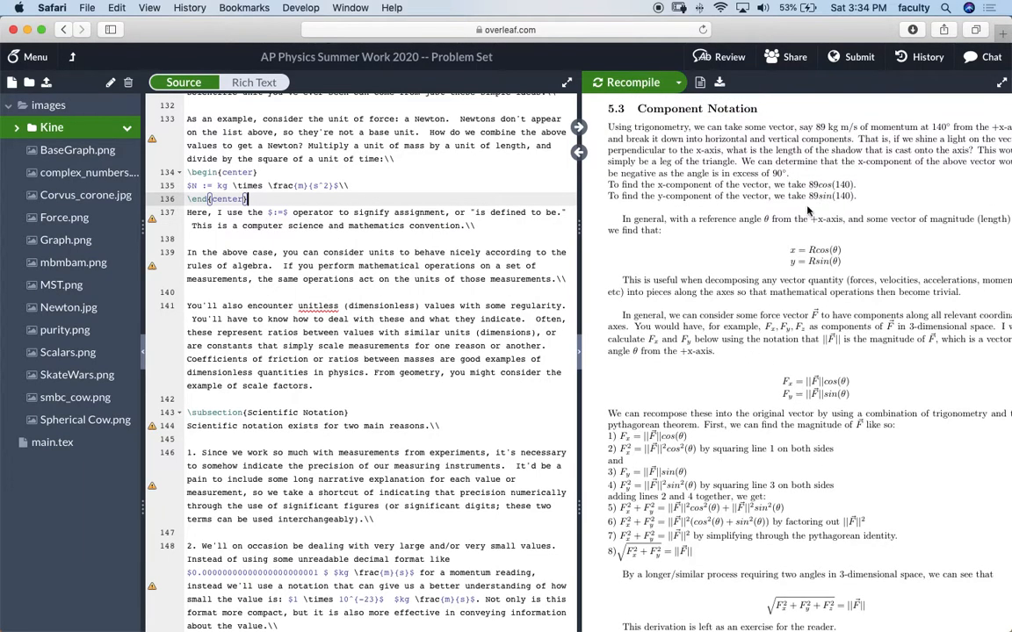
{"action": "scroll", "coordinate": [808, 221], "scroll_direction": "down", "scroll_amount": 4}
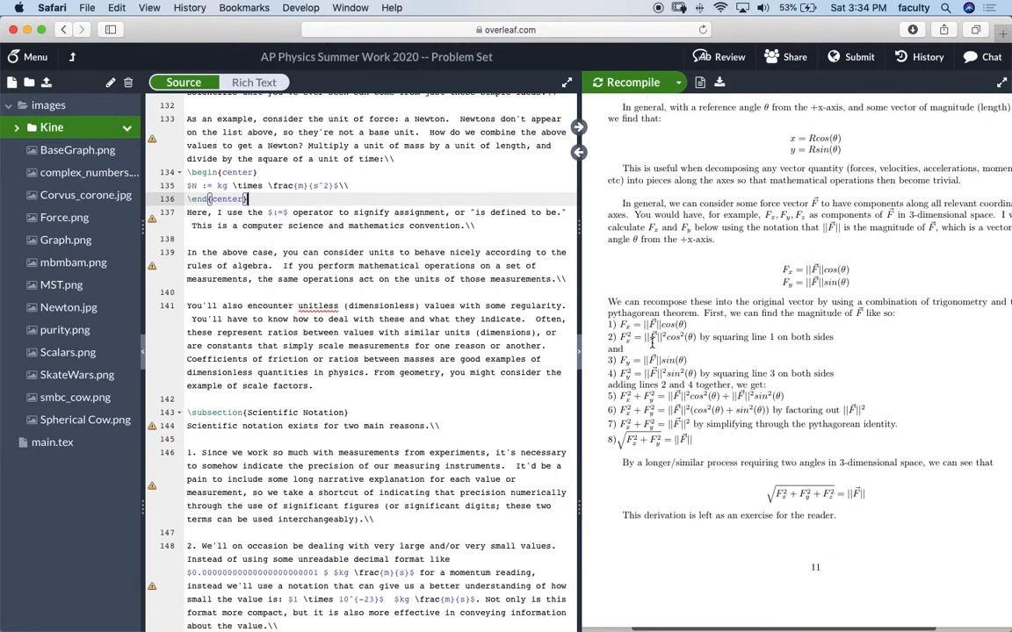
Highlight the \subsection command of the Scientific Notation heading in the source to review how it is declared
{"action": "scroll", "coordinate": [652, 345], "scroll_direction": "down", "scroll_amount": 3}
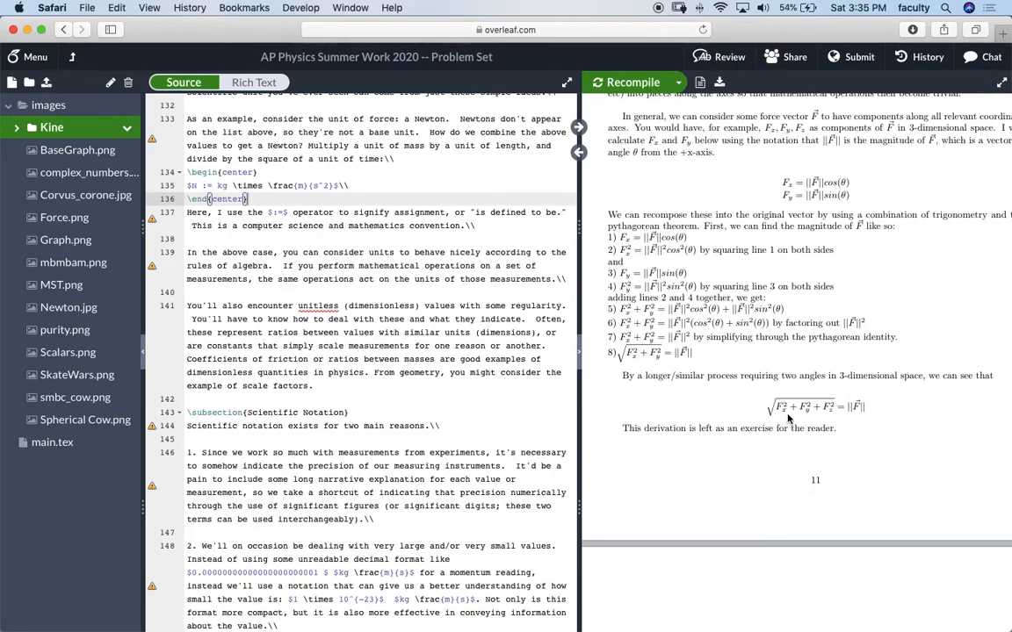
{"action": "scroll", "coordinate": [395, 373], "scroll_direction": "down", "scroll_amount": 6}
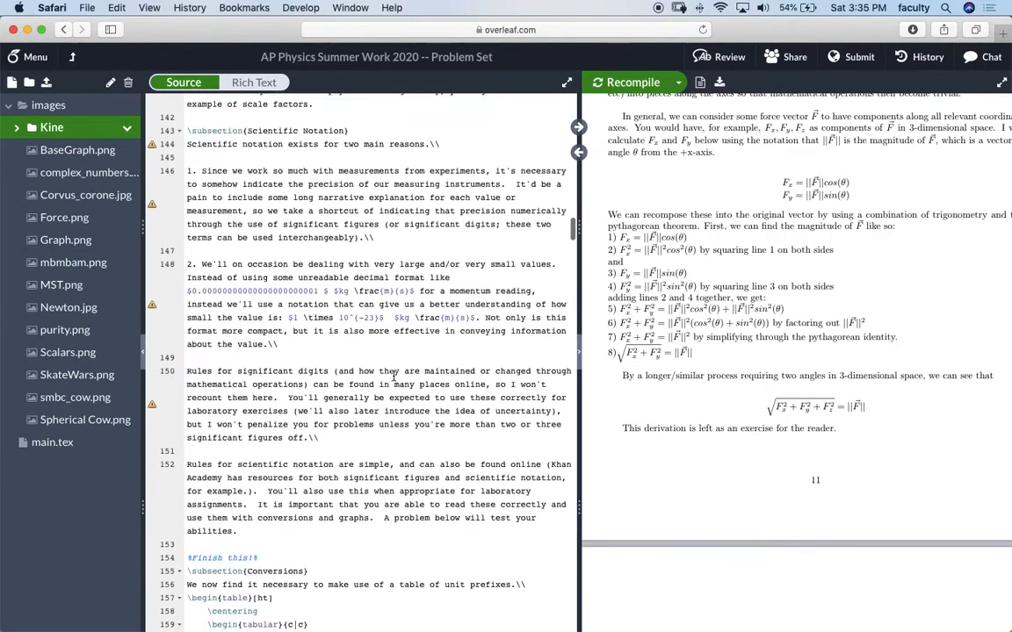
{"action": "left_click", "coordinate": [409, 290]}
{"action": "scroll", "coordinate": [409, 290], "scroll_direction": "up", "scroll_amount": 2}
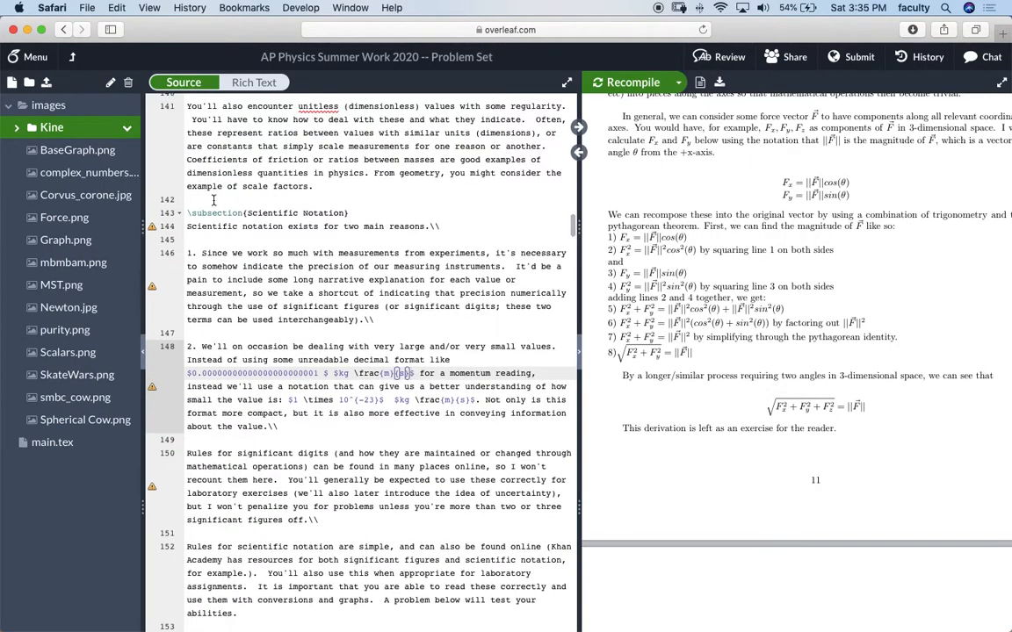
{"action": "scroll", "coordinate": [214, 199], "scroll_direction": "up", "scroll_amount": 2}
{"action": "scroll", "coordinate": [214, 199], "scroll_direction": "up", "scroll_amount": 2}
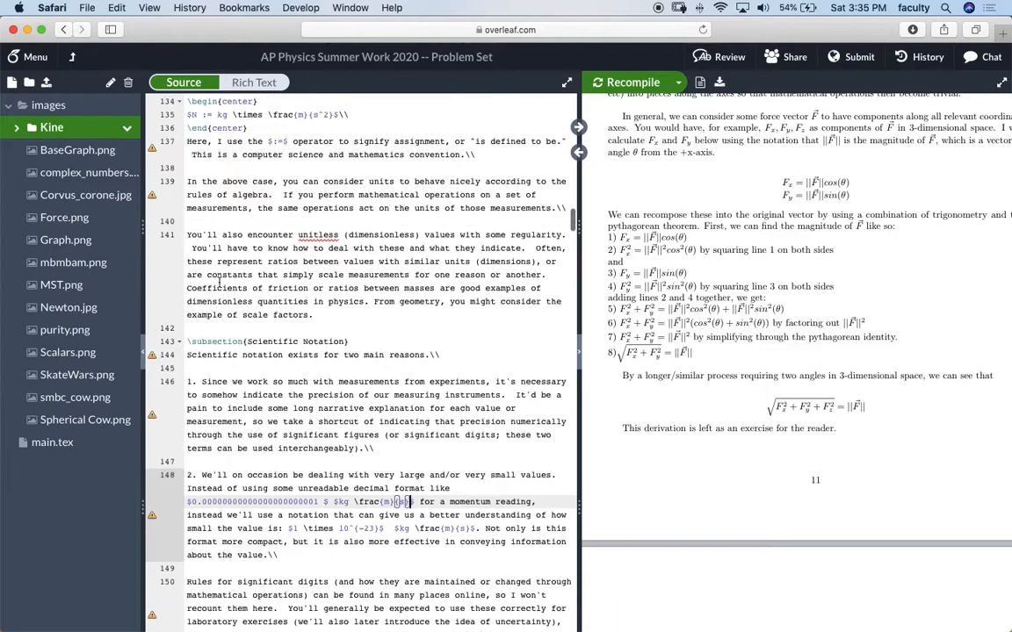
{"action": "left_click", "coordinate": [222, 340]}
{"action": "double_click", "coordinate": [222, 341]}
{"action": "scroll", "coordinate": [724, 209], "scroll_direction": "up", "scroll_amount": 5}
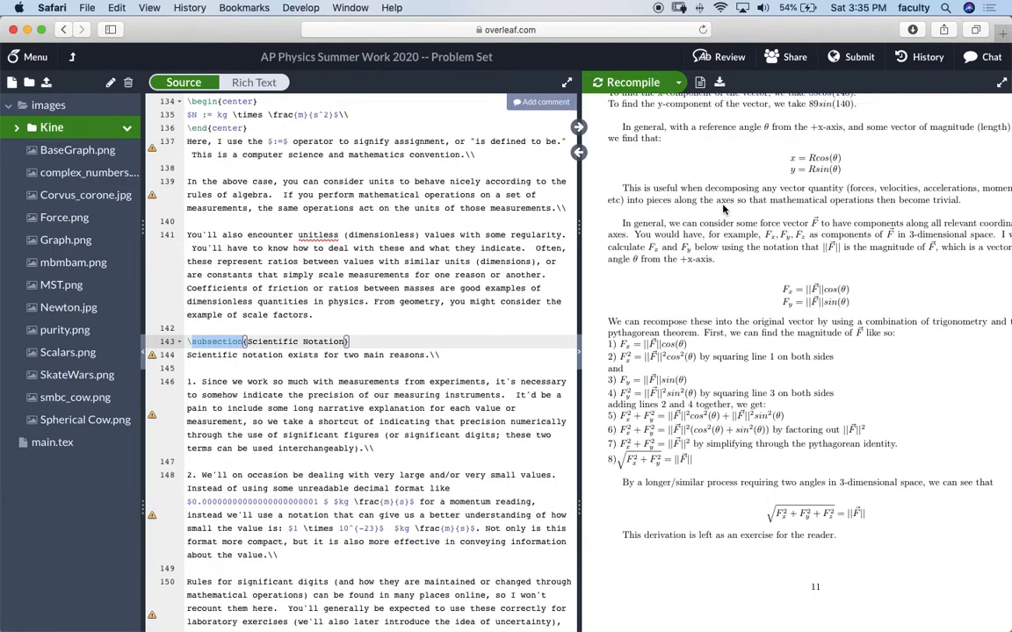
Find the numbered Scientific Notation heading in the compiled document to compare it with its \subsection source line
{"action": "scroll", "coordinate": [744, 349], "scroll_direction": "down", "scroll_amount": 3}
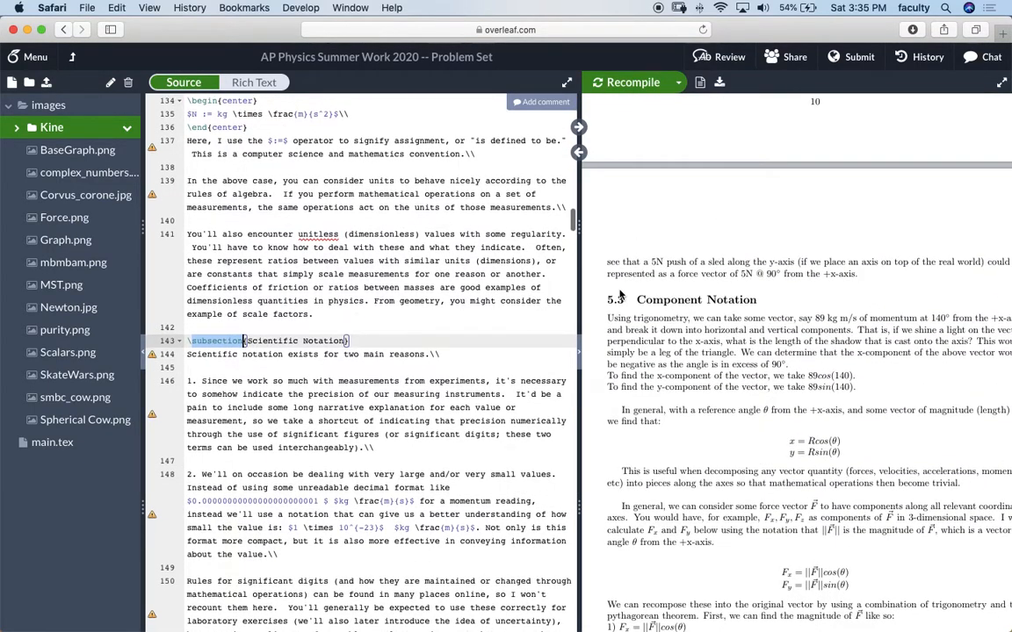
{"action": "scroll", "coordinate": [744, 348], "scroll_direction": "down", "scroll_amount": 5}
{"action": "scroll", "coordinate": [744, 348], "scroll_direction": "up", "scroll_amount": 8}
{"action": "scroll", "coordinate": [743, 349], "scroll_direction": "up", "scroll_amount": 20}
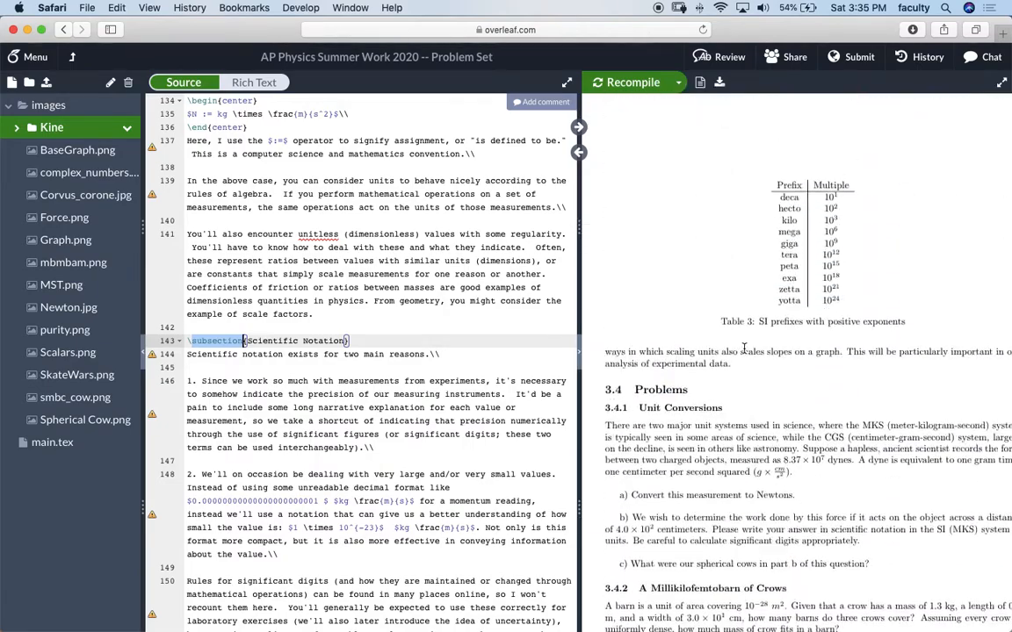
{"action": "scroll", "coordinate": [744, 353], "scroll_direction": "down", "scroll_amount": 5}
{"action": "scroll", "coordinate": [606, 179], "scroll_direction": "up", "scroll_amount": 2}
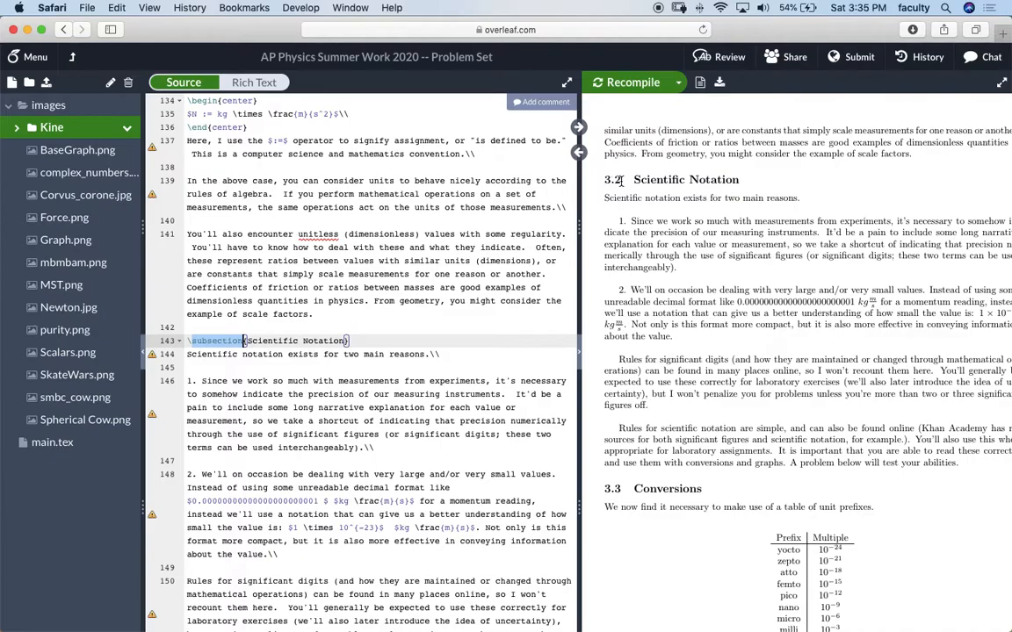
Find the Problems heading above Unit Conversions in the compiled document and jump to its line in the source
{"action": "scroll", "coordinate": [621, 180], "scroll_direction": "down", "scroll_amount": 10}
{"action": "scroll", "coordinate": [621, 180], "scroll_direction": "up", "scroll_amount": 1}
{"action": "scroll", "coordinate": [310, 301], "scroll_direction": "down", "scroll_amount": 20}
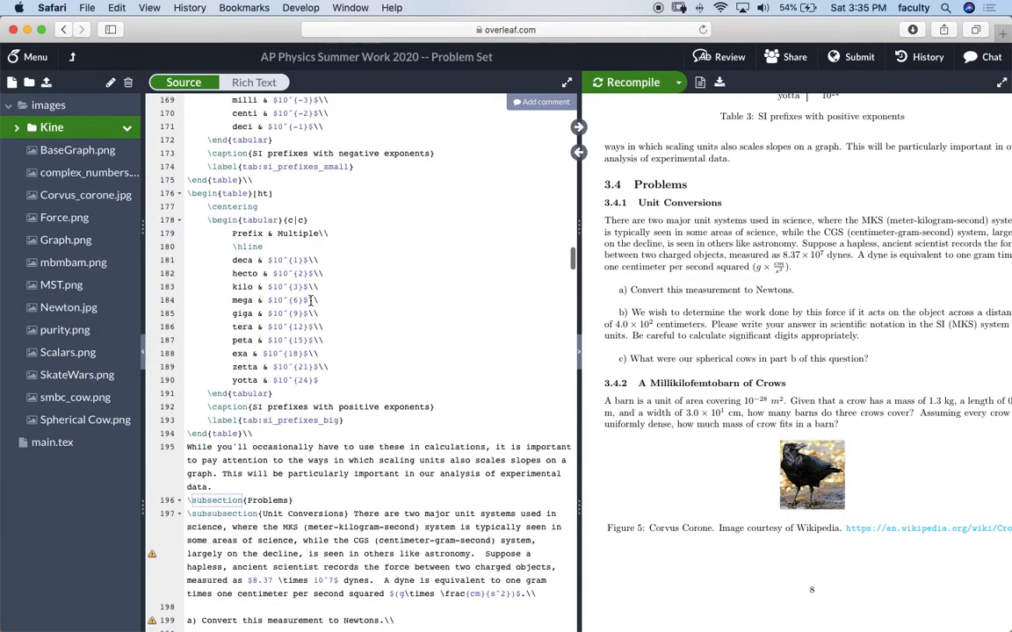
{"action": "scroll", "coordinate": [310, 300], "scroll_direction": "down", "scroll_amount": 10}
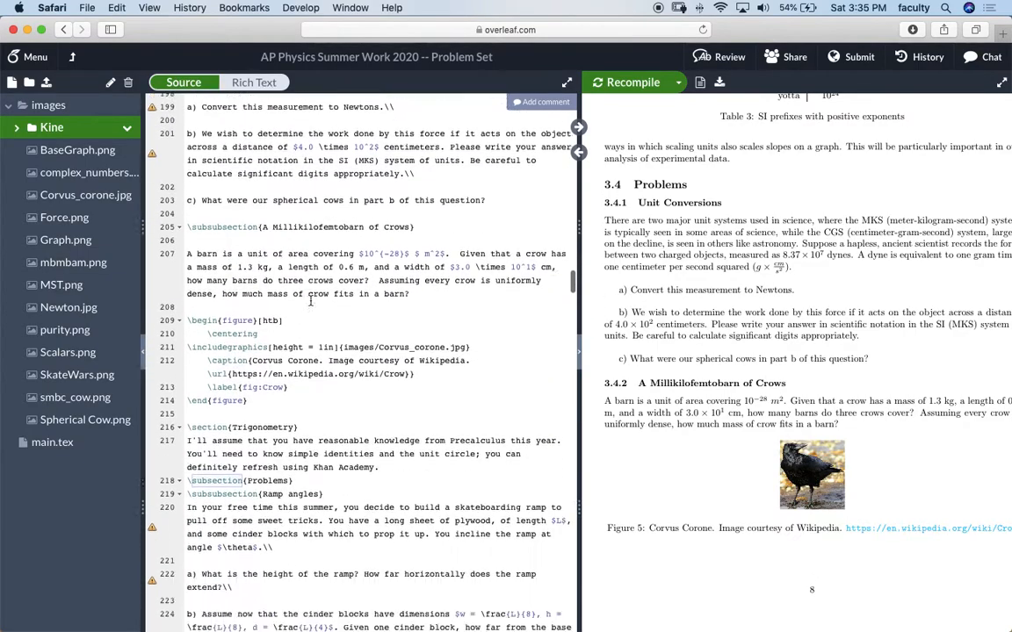
{"action": "double_click", "coordinate": [661, 184]}
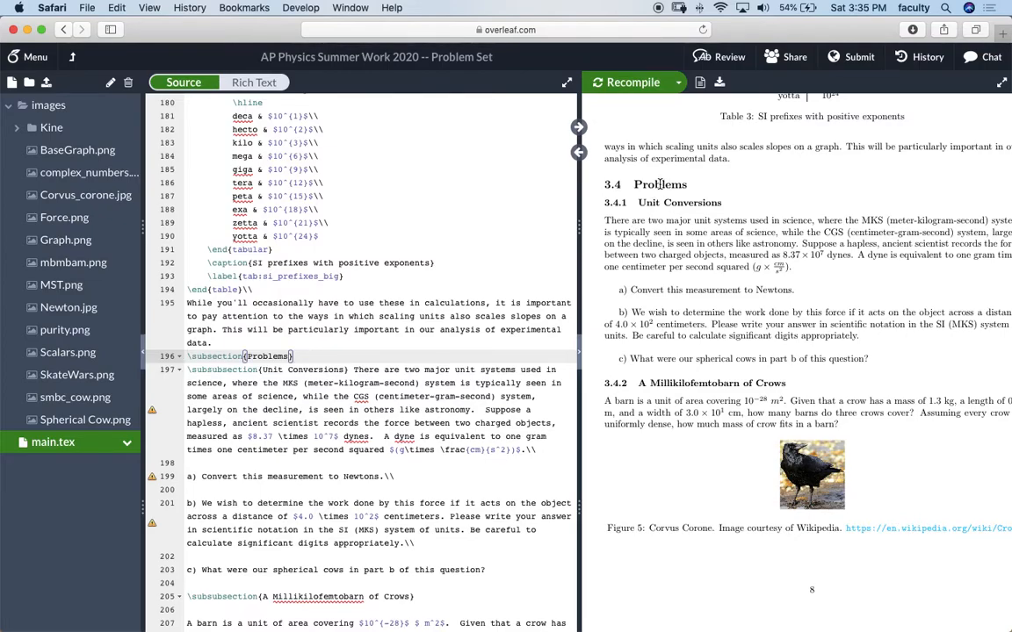
Highlight the \subsection command of Problems and the \subsubsection command of Unit Conversions to compare their heading levels
{"action": "scroll", "coordinate": [326, 421], "scroll_direction": "down", "scroll_amount": 5}
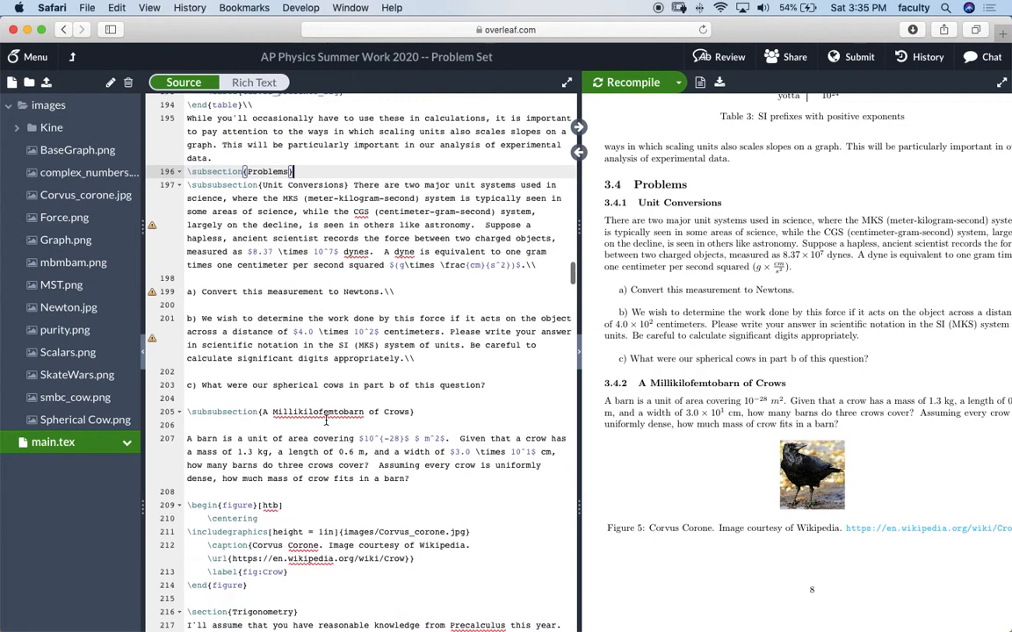
{"action": "double_click", "coordinate": [221, 173]}
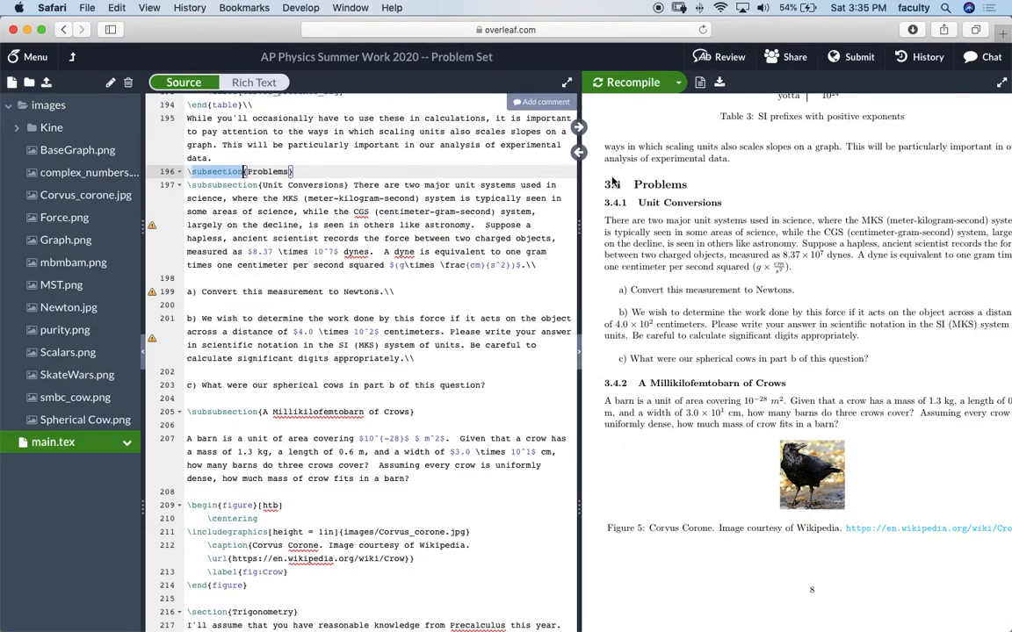
{"action": "double_click", "coordinate": [242, 184]}
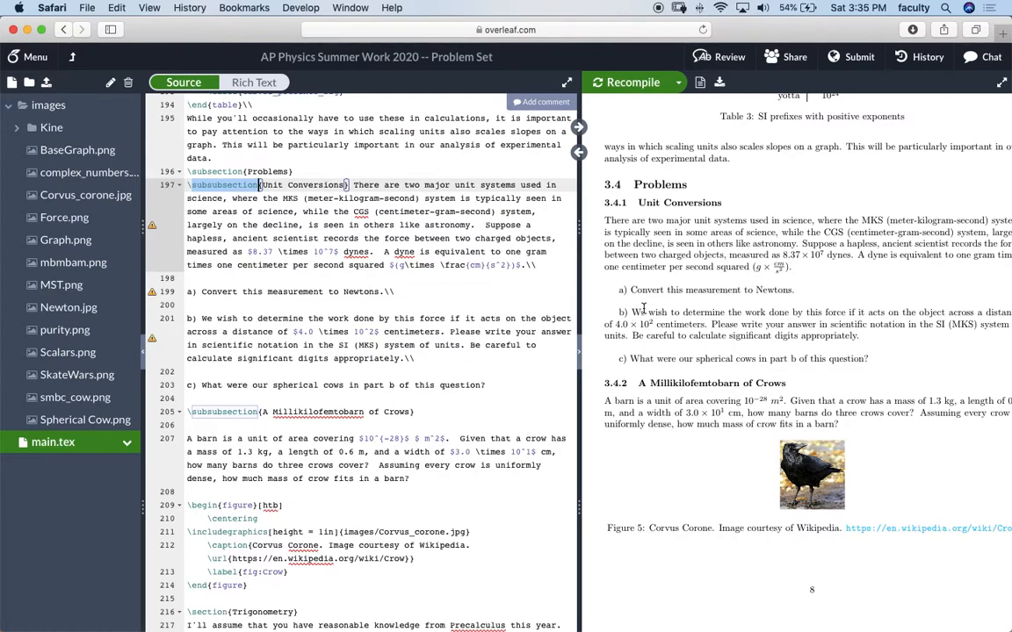
Insert a test \subsubsection with a random placeholder title between the crow figure and the Trigonometry section, and delete it again
{"action": "scroll", "coordinate": [369, 259], "scroll_direction": "down", "scroll_amount": 10}
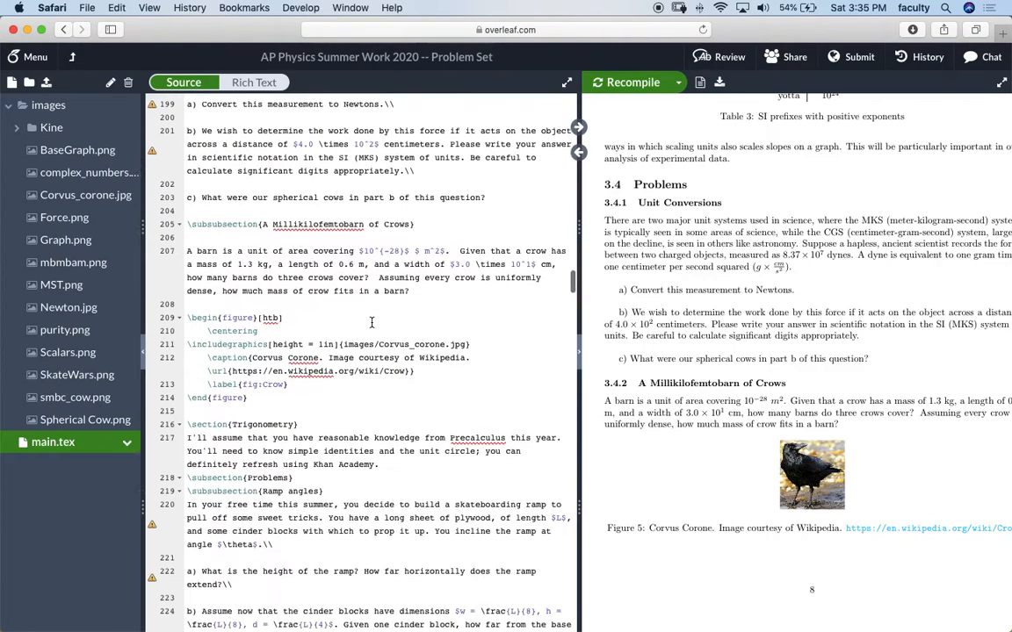
{"action": "left_click", "coordinate": [320, 250]}
{"action": "key", "text": "Up"}
{"action": "key", "text": "Up"}
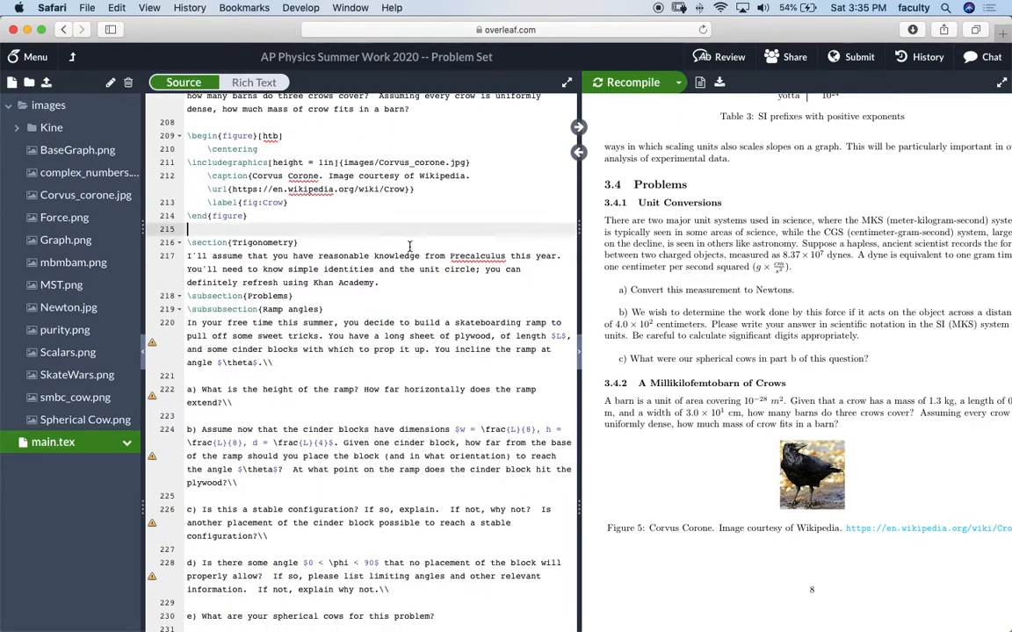
{"action": "type", "text": "\\subsub"}
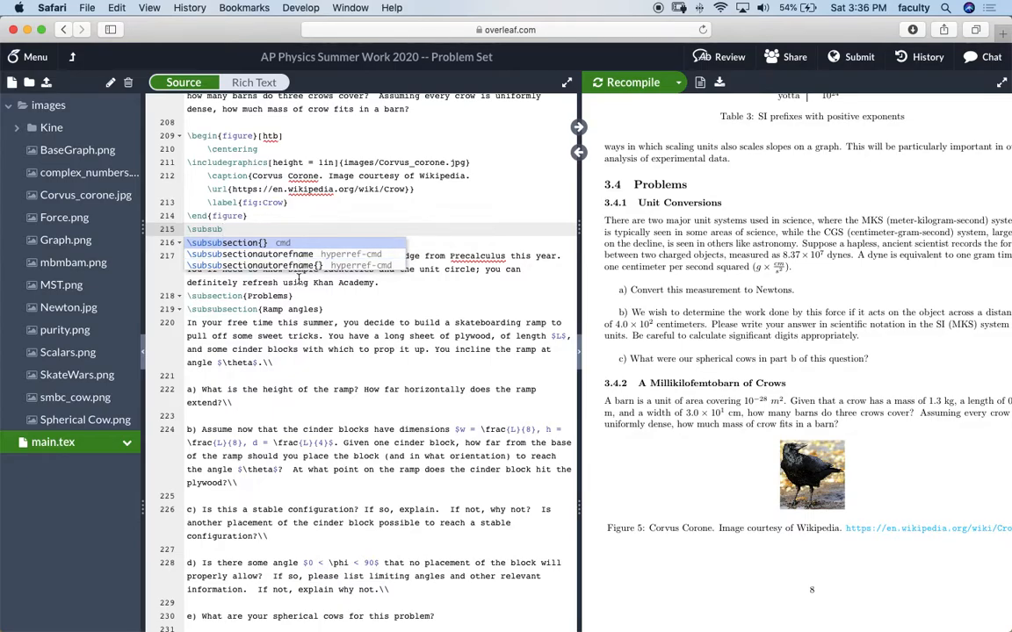
{"action": "left_click", "coordinate": [263, 242]}
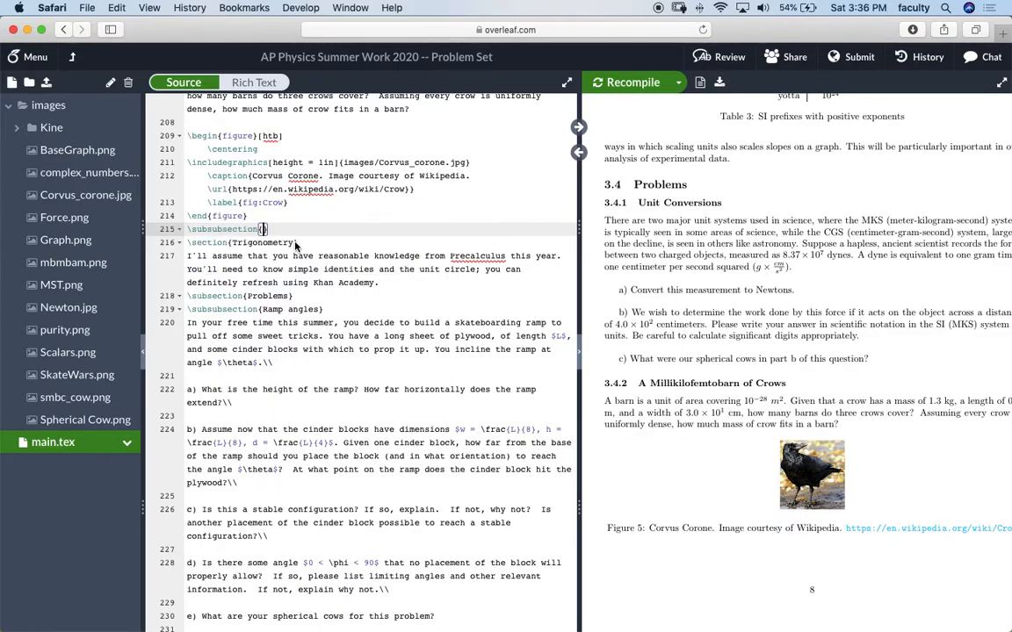
{"action": "type", "text": "theoaowheowehiahowien"}
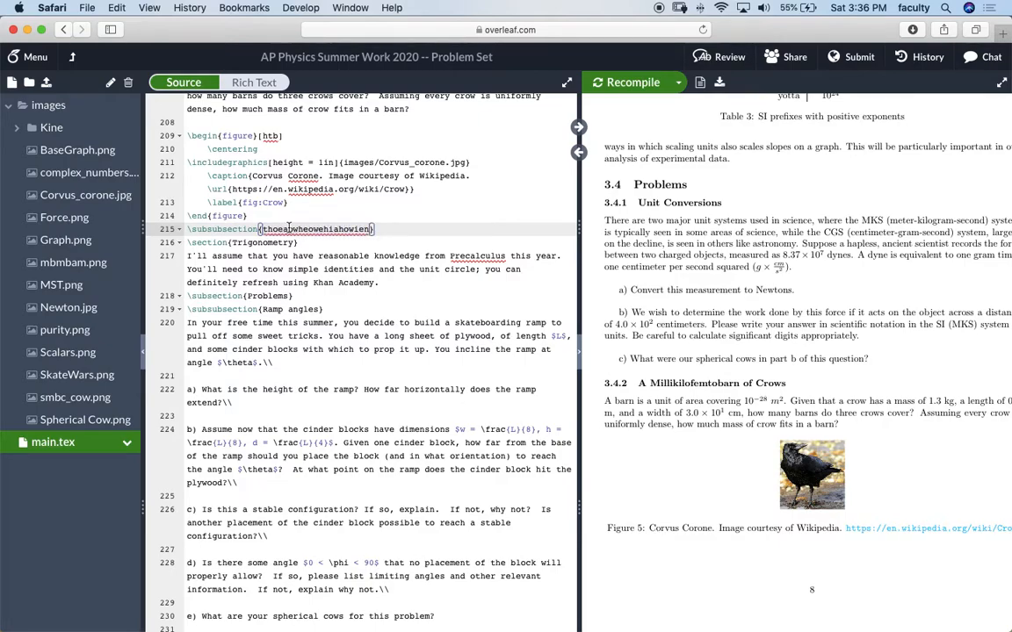
{"action": "key", "text": "shift+Up"}
{"action": "key", "text": "BackSpace"}
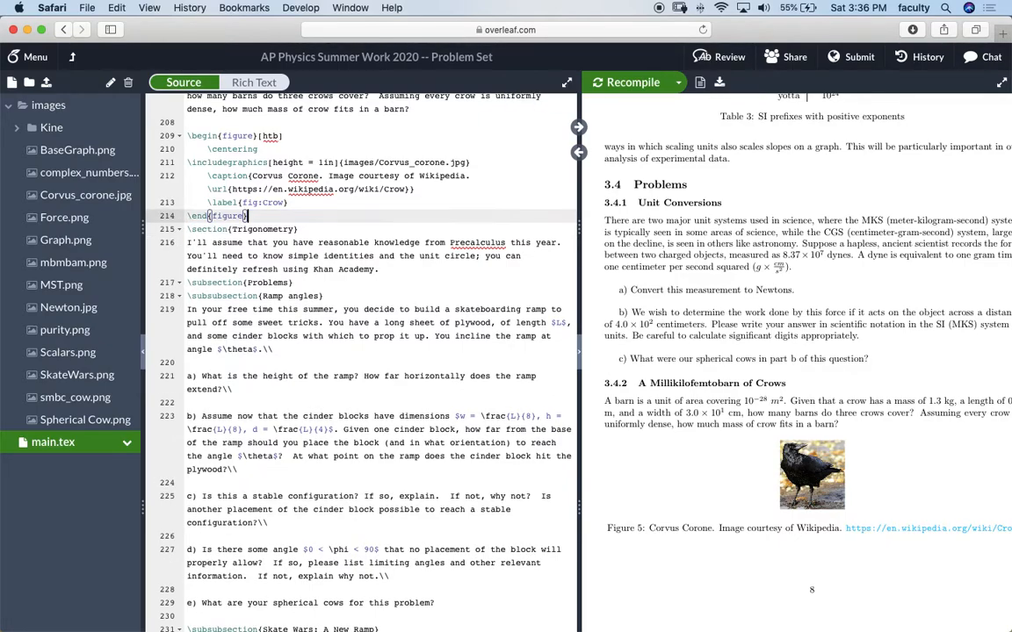
Look through the source from the Vectors section to Displacement and Distance, examining its equations, figures and footnote commands
{"action": "scroll", "coordinate": [427, 235], "scroll_direction": "down", "scroll_amount": 15}
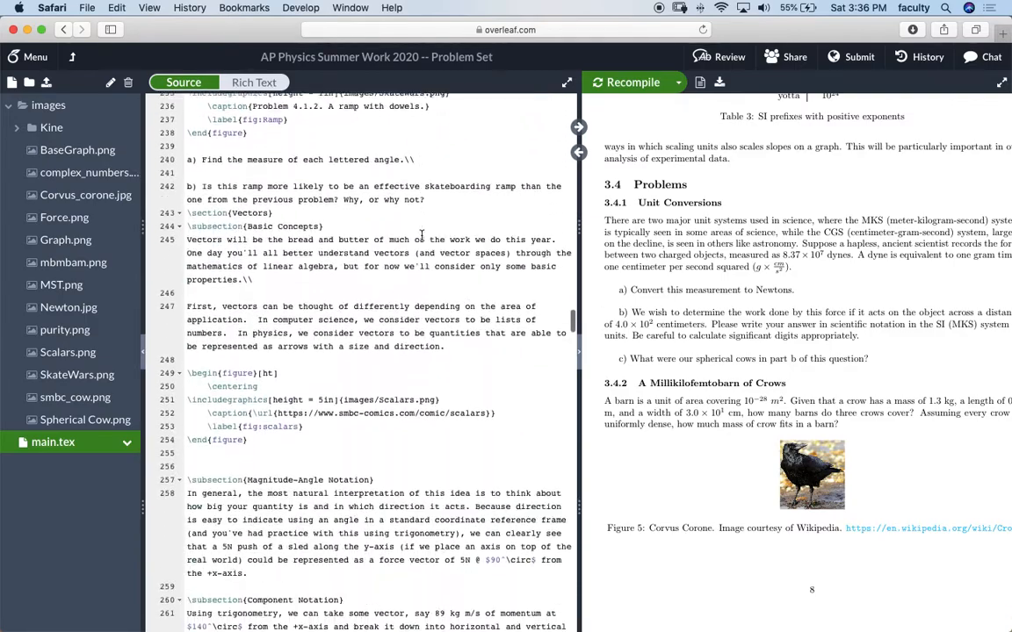
{"action": "scroll", "coordinate": [423, 235], "scroll_direction": "down", "scroll_amount": 3}
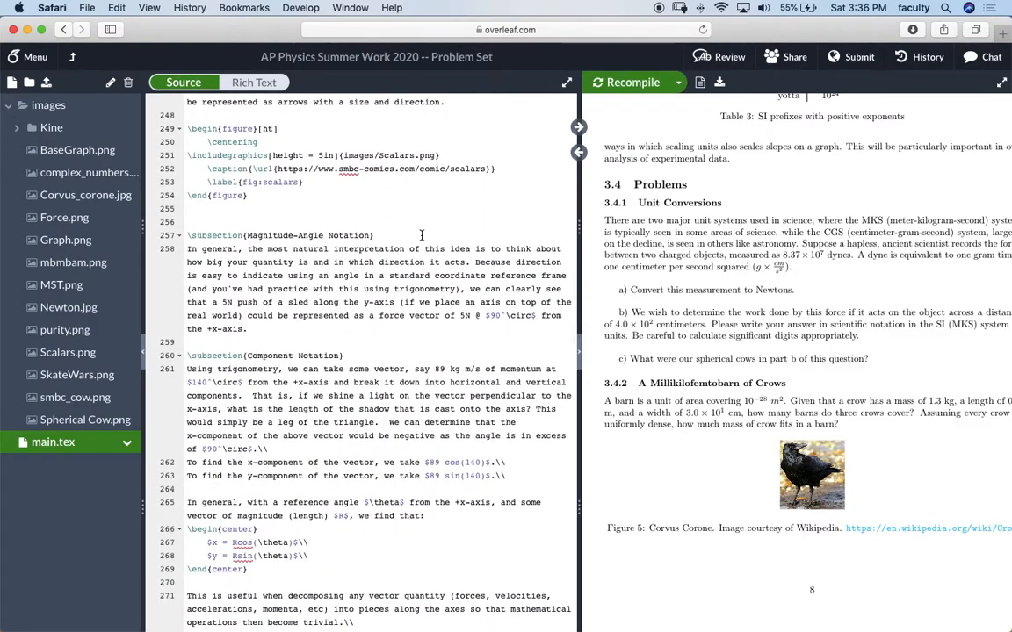
{"action": "scroll", "coordinate": [422, 236], "scroll_direction": "down", "scroll_amount": 15}
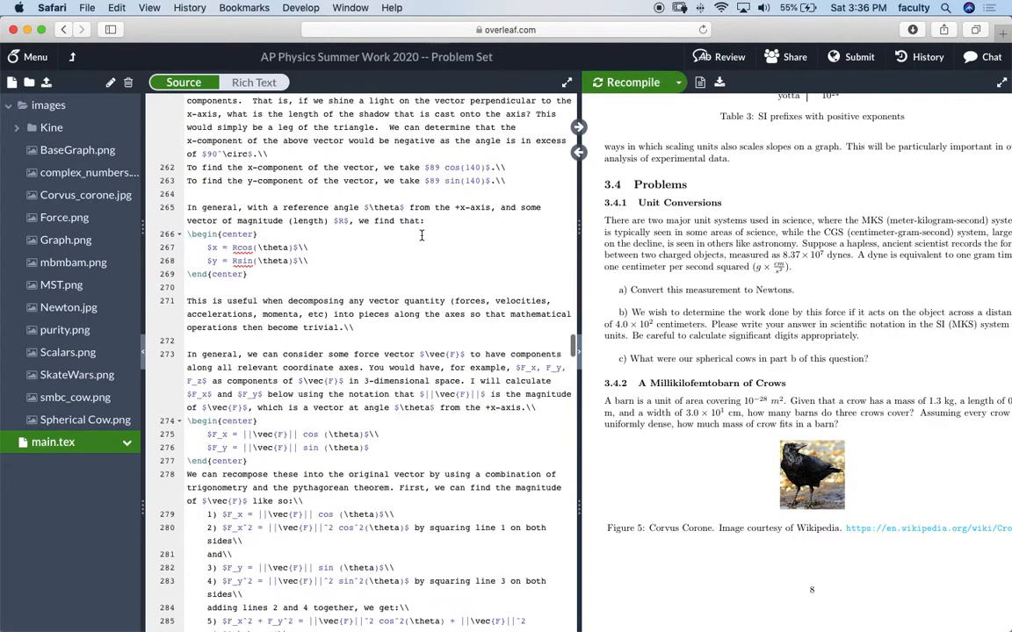
{"action": "scroll", "coordinate": [421, 235], "scroll_direction": "down", "scroll_amount": 20}
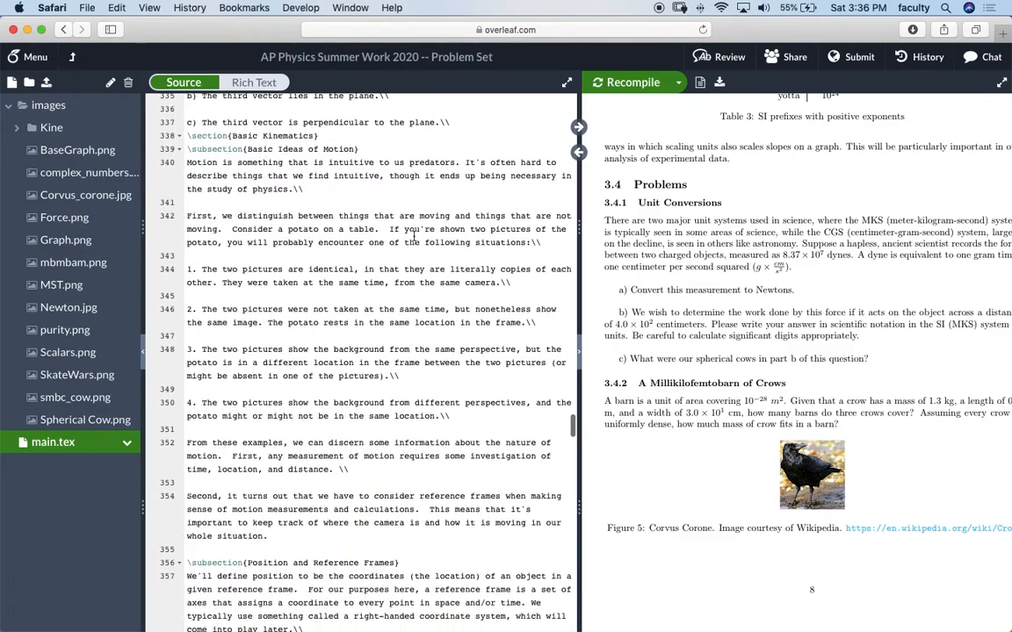
{"action": "scroll", "coordinate": [512, 239], "scroll_direction": "down", "scroll_amount": 8}
{"action": "scroll", "coordinate": [799, 306], "scroll_direction": "down", "scroll_amount": 3}
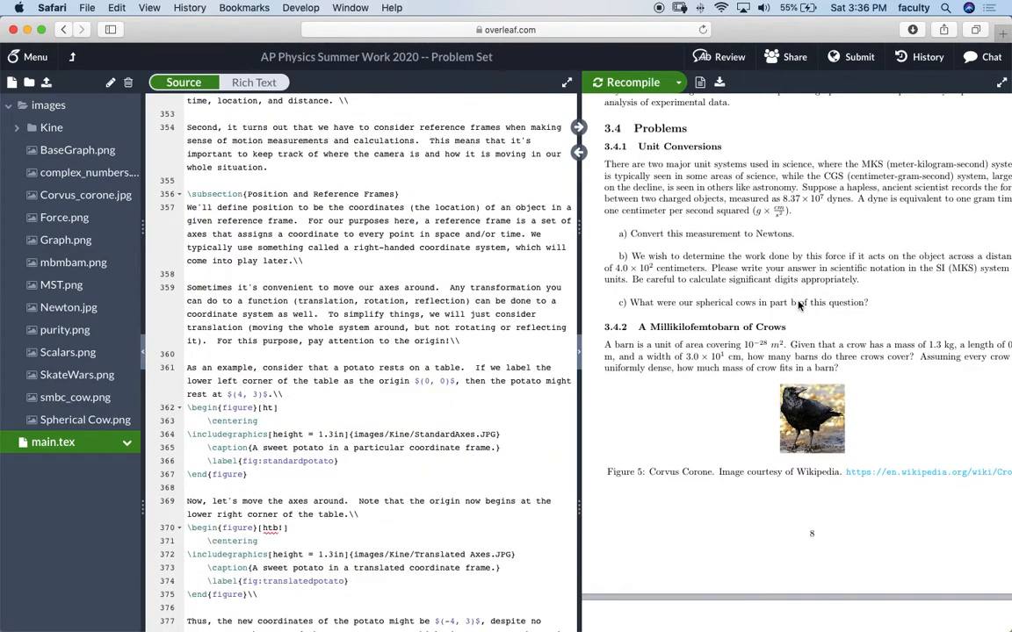
{"action": "scroll", "coordinate": [389, 288], "scroll_direction": "down", "scroll_amount": 2}
{"action": "scroll", "coordinate": [703, 346], "scroll_direction": "down", "scroll_amount": 7}
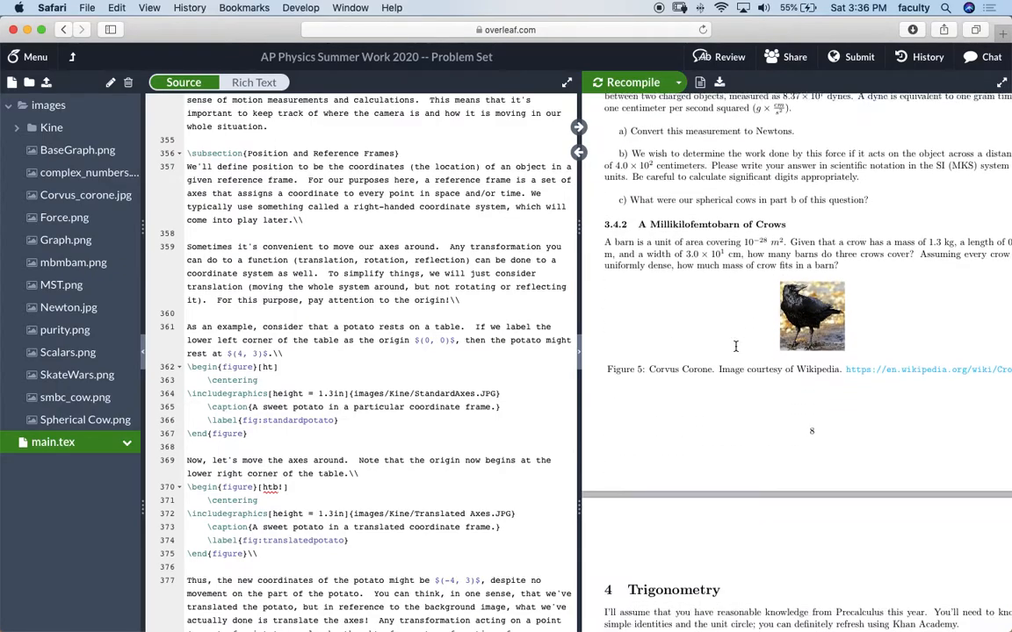
{"action": "scroll", "coordinate": [435, 311], "scroll_direction": "down", "scroll_amount": 12}
{"action": "scroll", "coordinate": [435, 311], "scroll_direction": "up", "scroll_amount": 1}
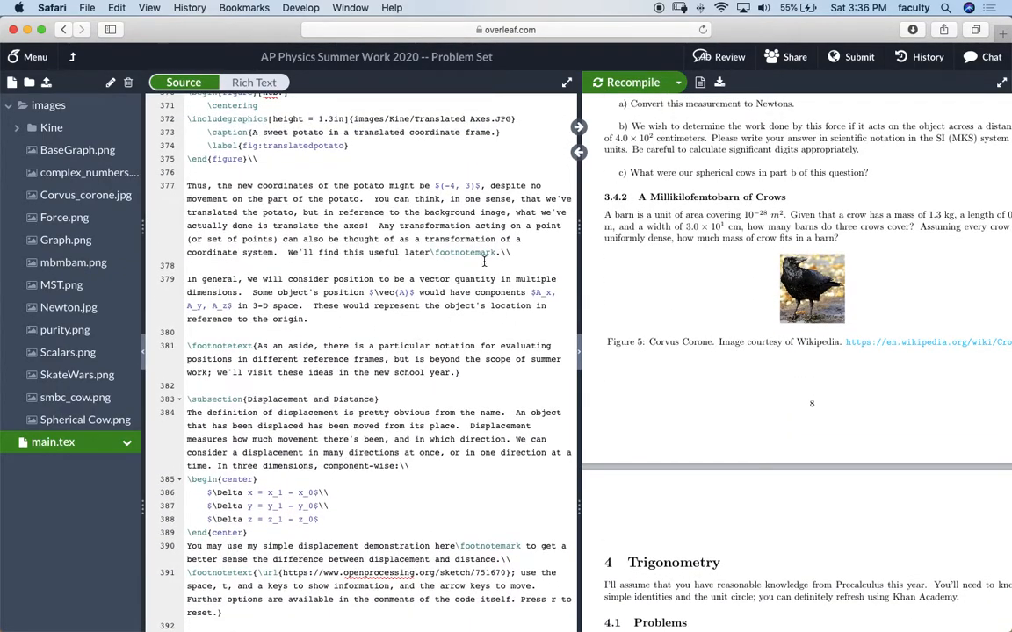
Return to the preamble and examine its math packages, theorem definitions, footnote marking, title, author and date settings
{"action": "scroll", "coordinate": [414, 235], "scroll_direction": "up", "scroll_amount": 20}
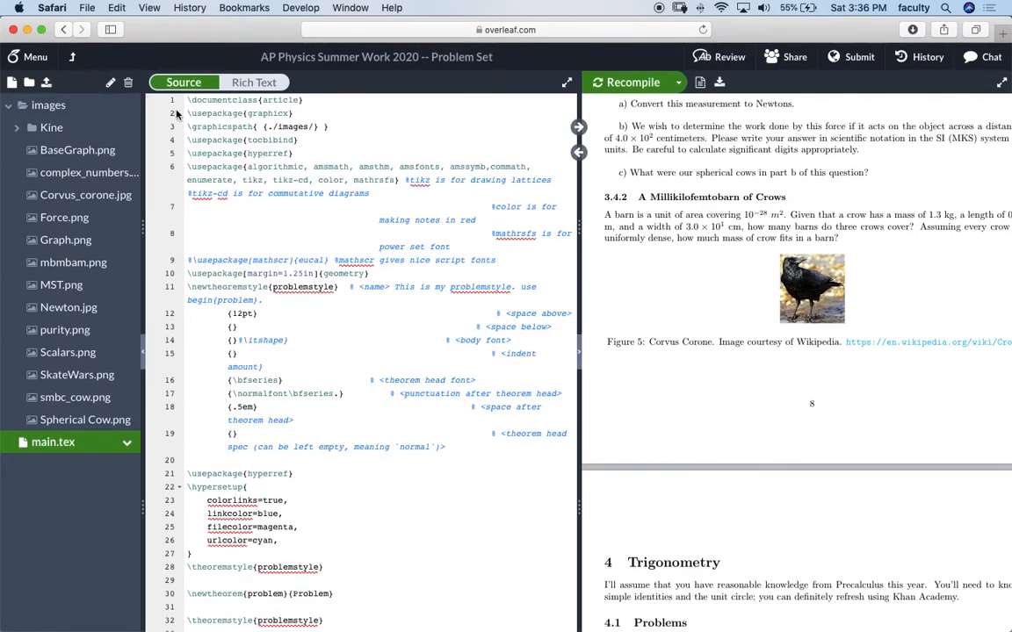
{"action": "double_click", "coordinate": [439, 247]}
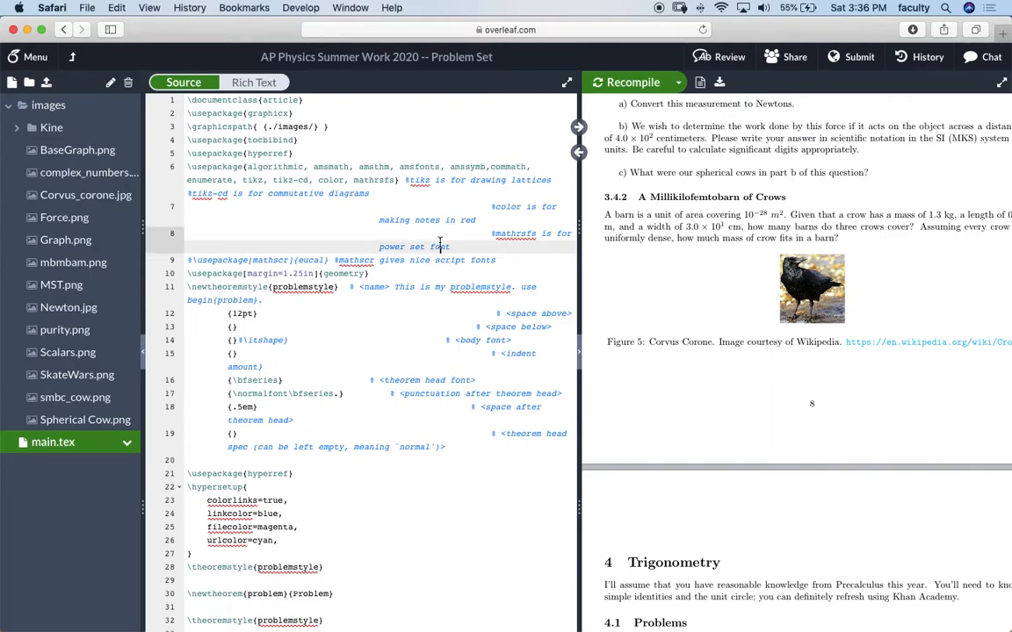
{"action": "left_click", "coordinate": [476, 177]}
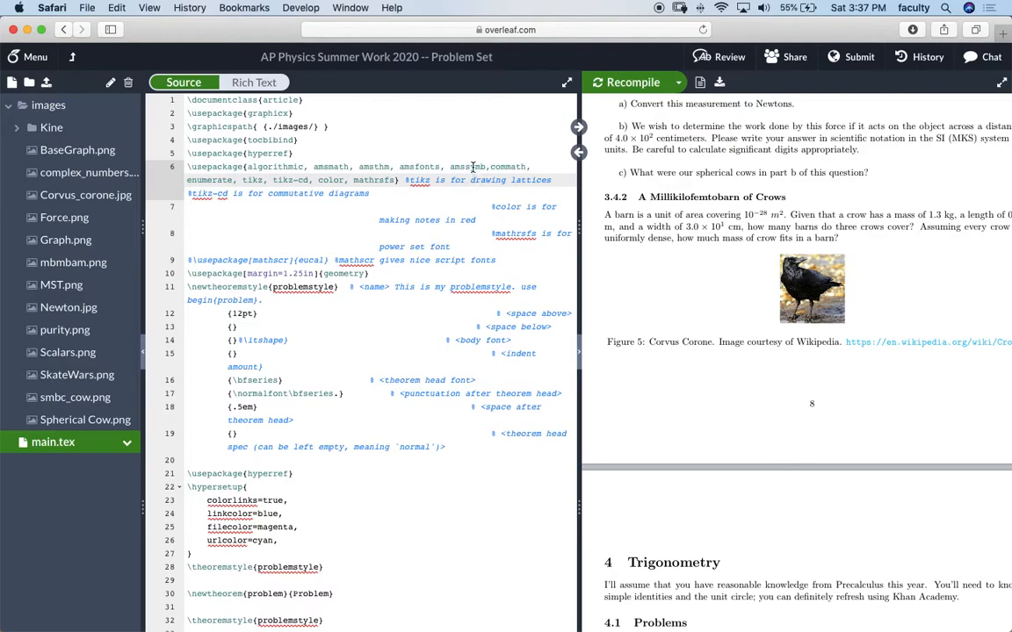
{"action": "triple_click", "coordinate": [473, 167]}
{"action": "left_click", "coordinate": [494, 166]}
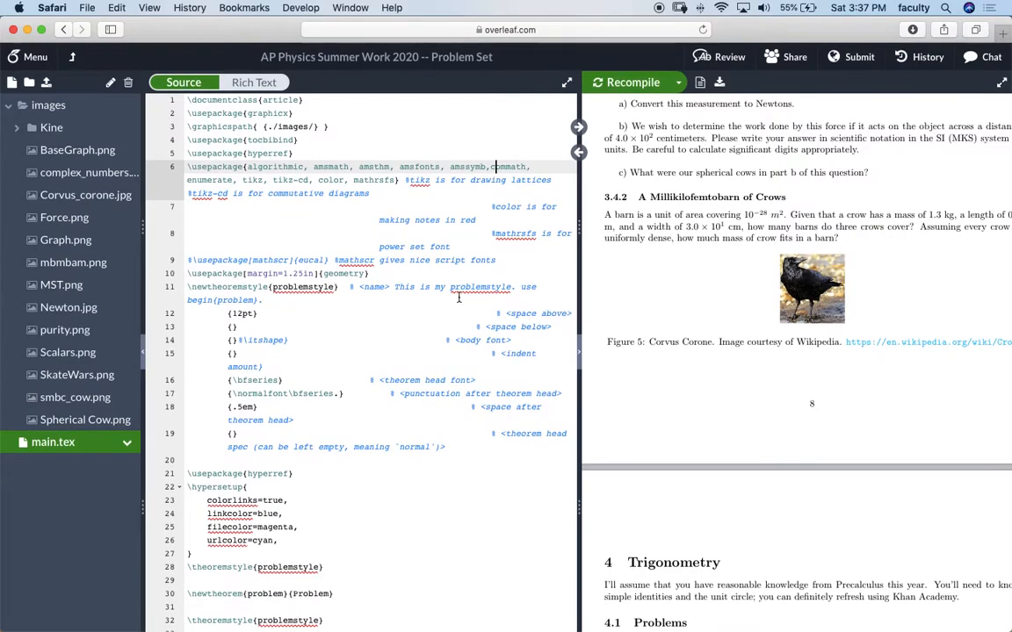
{"action": "scroll", "coordinate": [458, 298], "scroll_direction": "down", "scroll_amount": 2}
{"action": "scroll", "coordinate": [459, 297], "scroll_direction": "down", "scroll_amount": 3}
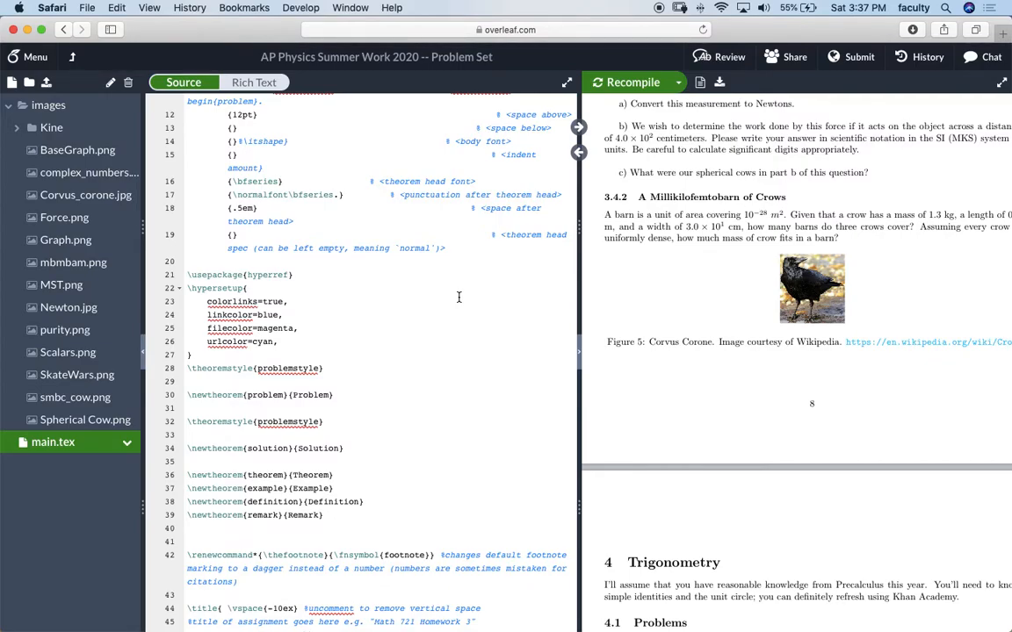
{"action": "scroll", "coordinate": [510, 300], "scroll_direction": "down", "scroll_amount": 5}
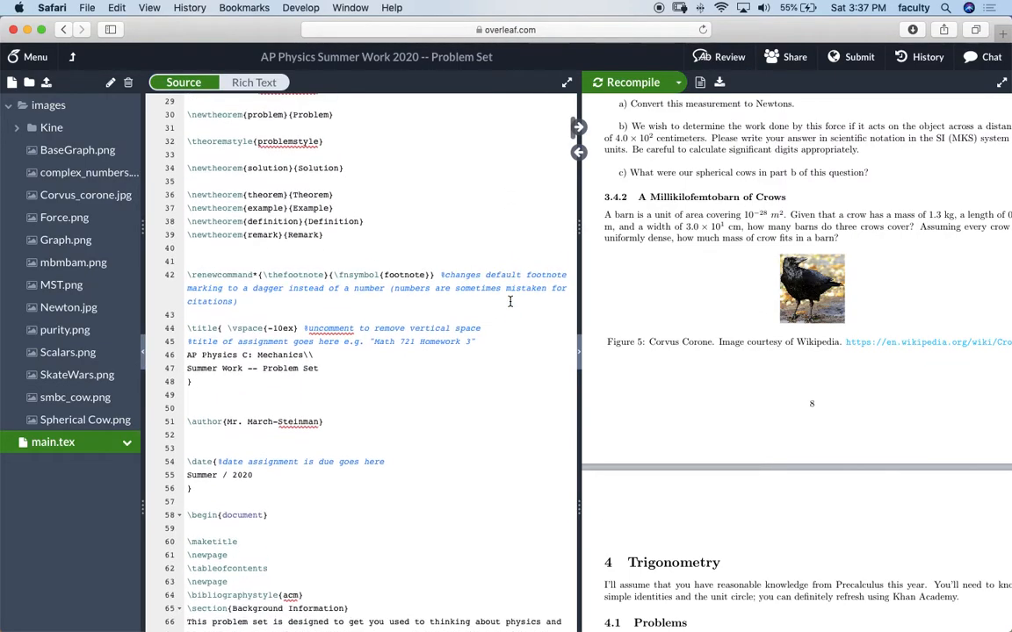